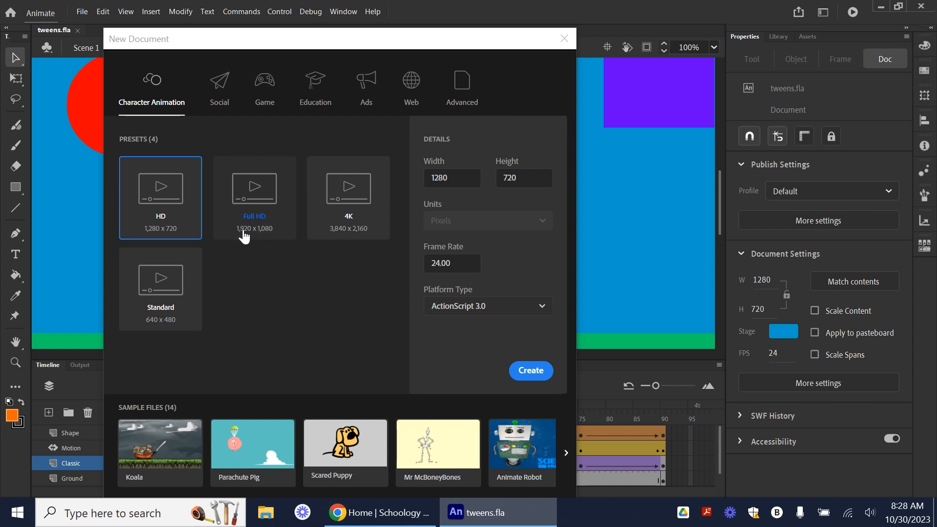
Create a Full HD (1920 x 1080) ActionScript 3.0 document with a frame rate of 24.
{"action": "left_click", "coordinate": [257, 209]}
{"action": "left_click", "coordinate": [469, 263]}
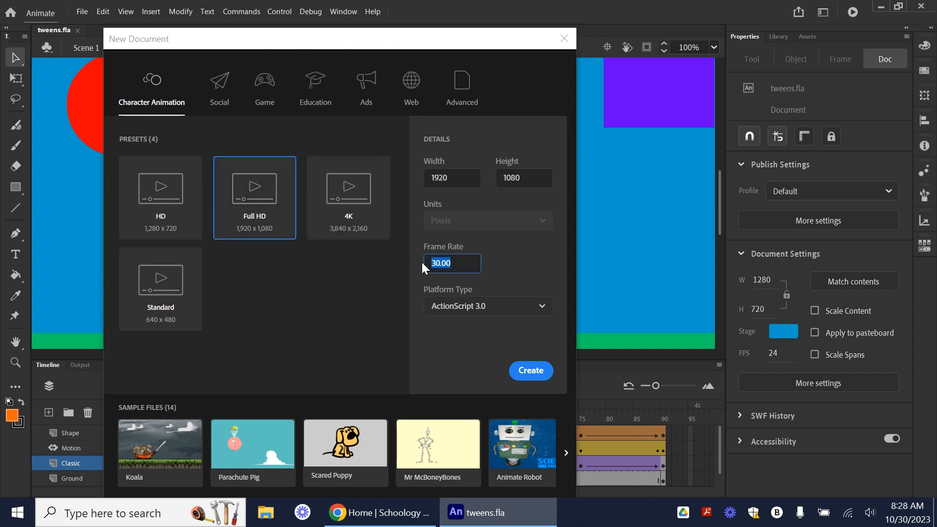
{"action": "type", "text": "24"}
{"action": "left_click", "coordinate": [534, 375]}
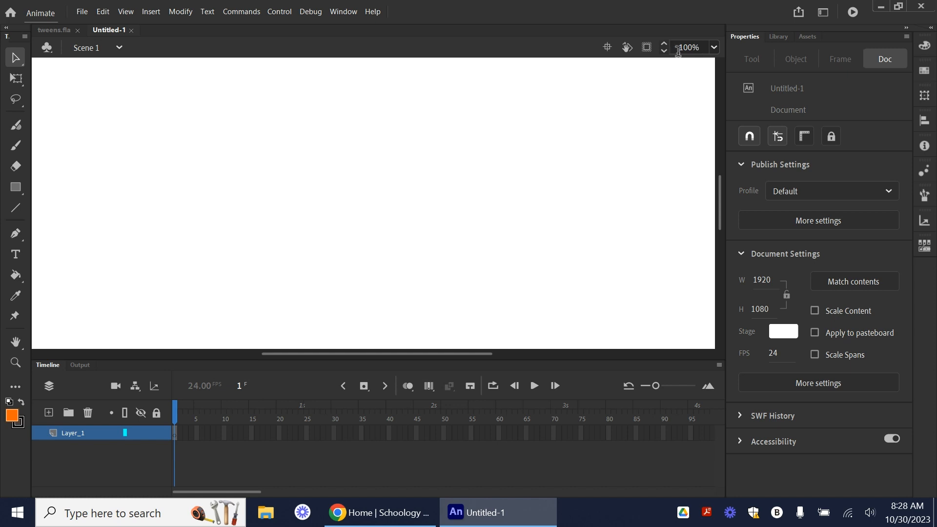
Draw a grey rectangle without a stroke across the full width of the stage's lower part, about 1934 by 317 px.
{"action": "left_click", "coordinate": [714, 48]}
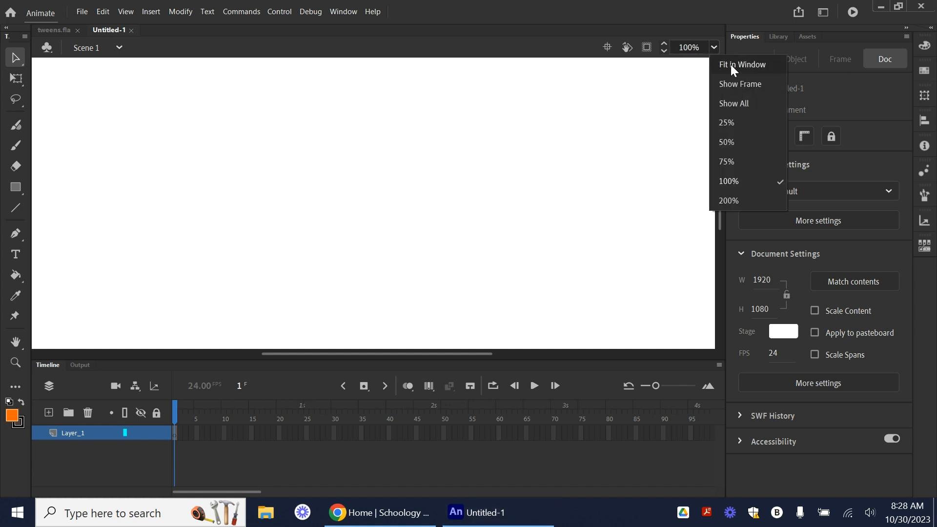
{"action": "left_click", "coordinate": [730, 65]}
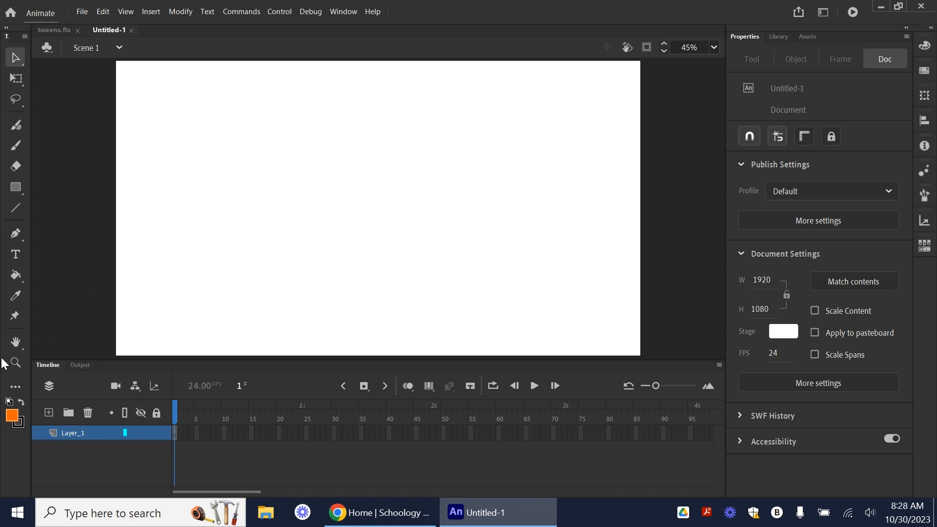
{"action": "left_click", "coordinate": [9, 416]}
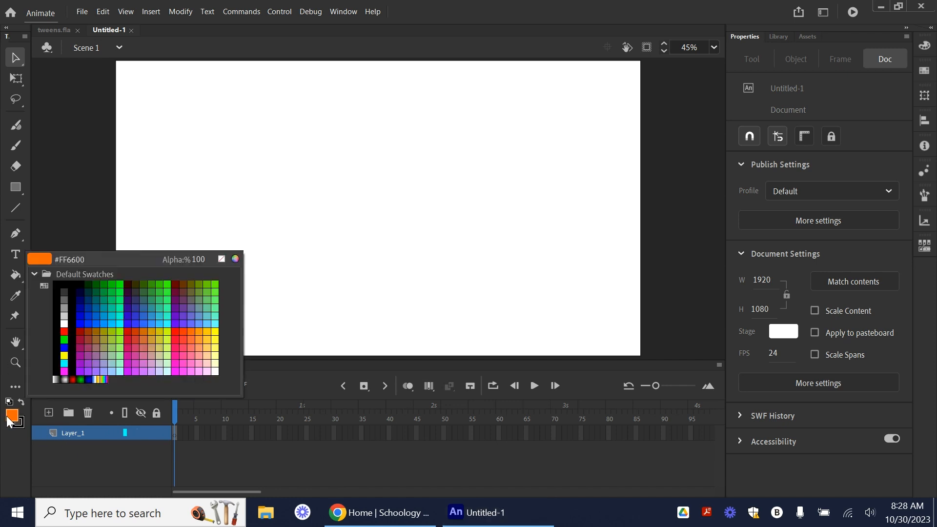
{"action": "left_click", "coordinate": [67, 309]}
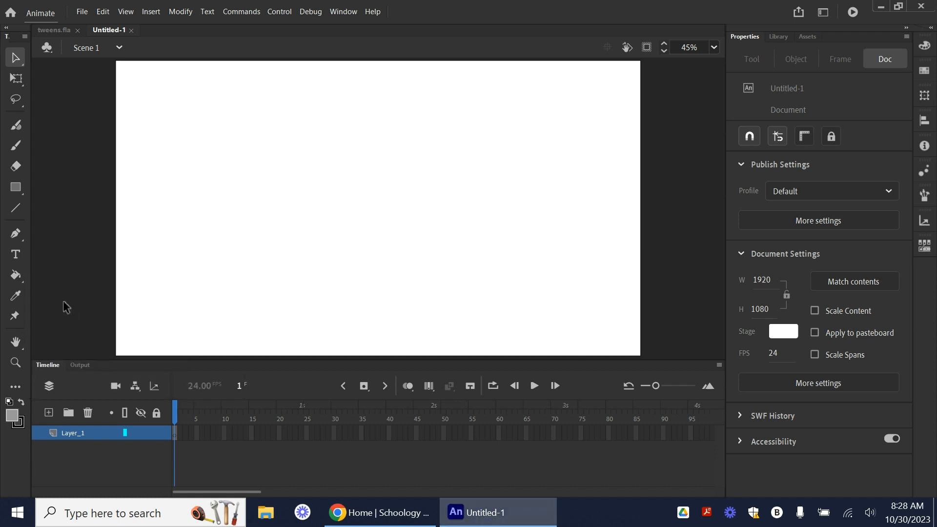
{"action": "left_click", "coordinate": [20, 186]}
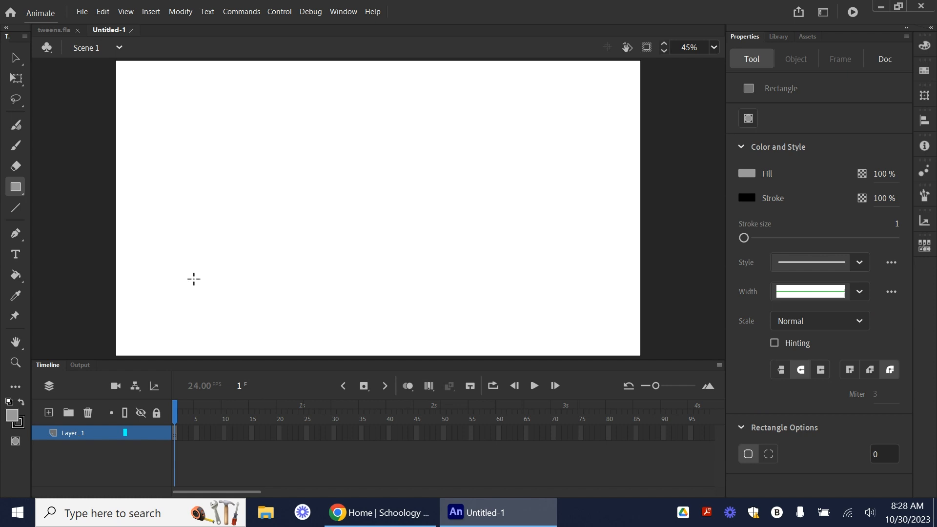
{"action": "left_click", "coordinate": [21, 425]}
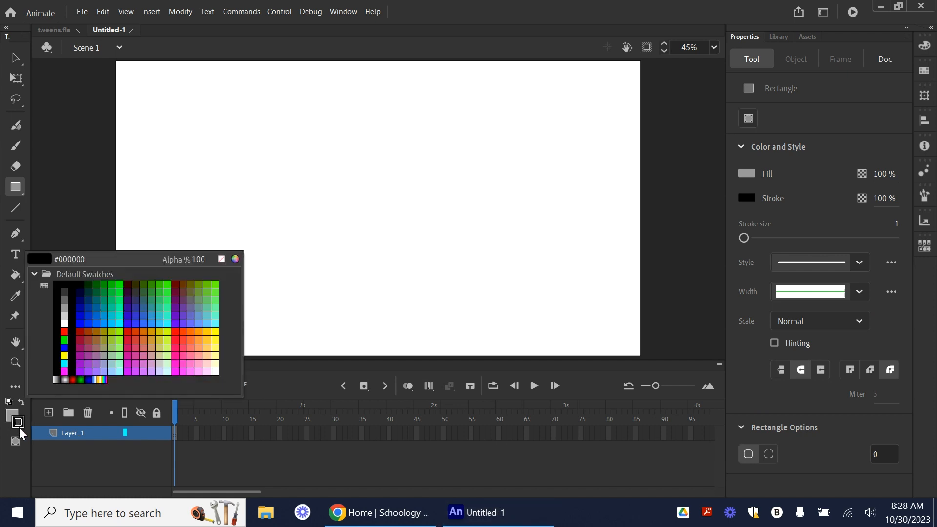
{"action": "left_click", "coordinate": [19, 430]}
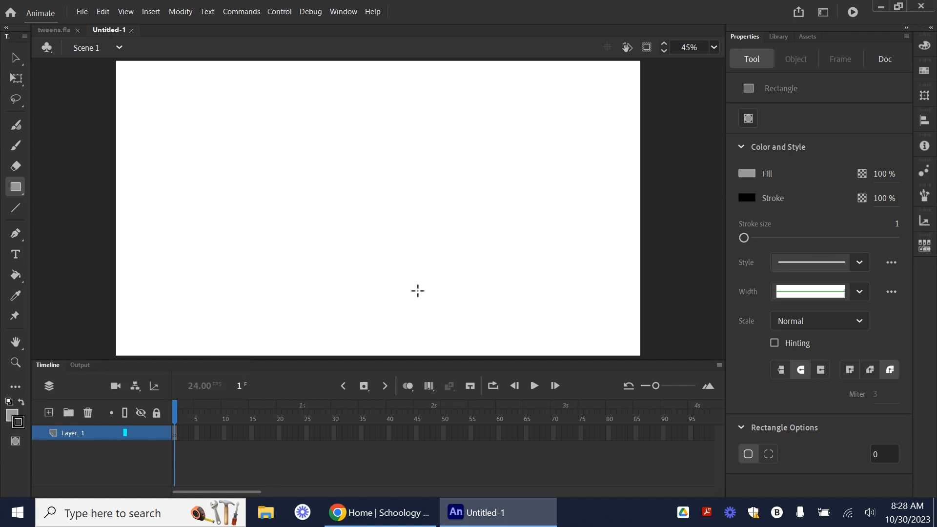
{"action": "left_click", "coordinate": [745, 197]}
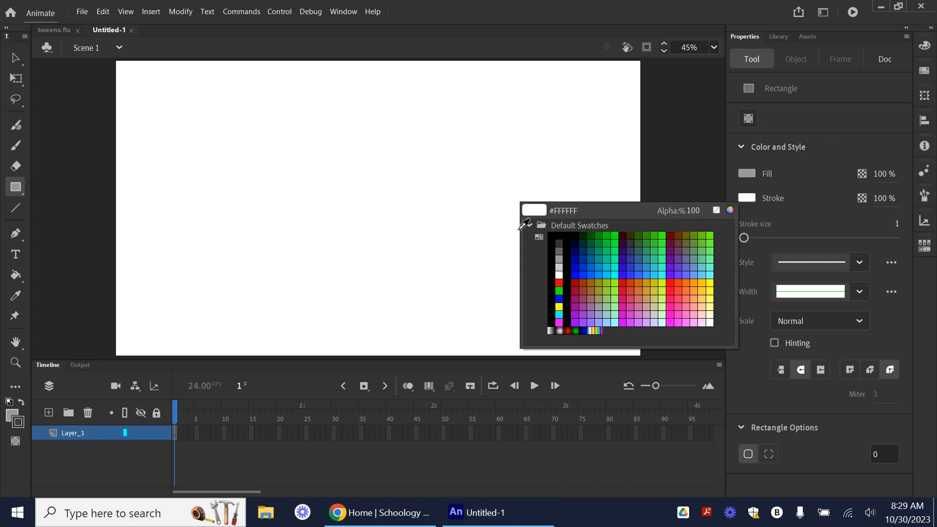
{"action": "left_click", "coordinate": [716, 210]}
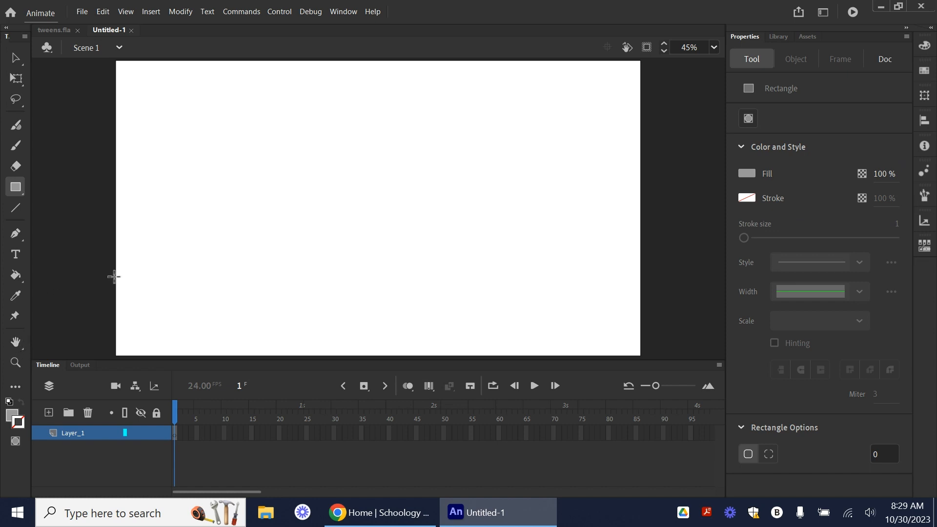
{"action": "left_click_drag", "start_coordinate": [114, 273], "coordinate": [643, 356]}
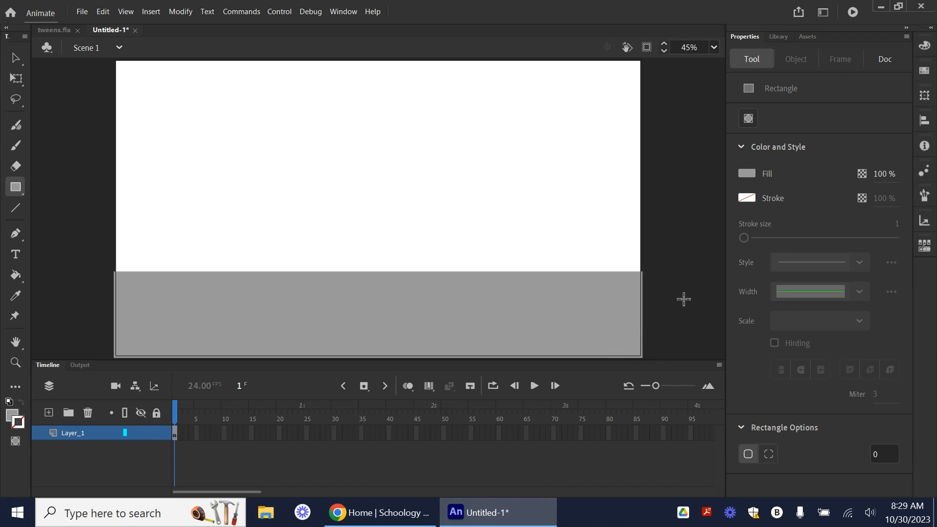
Rename the layer holding the grey rectangle as Road.
{"action": "left_click", "coordinate": [13, 77]}
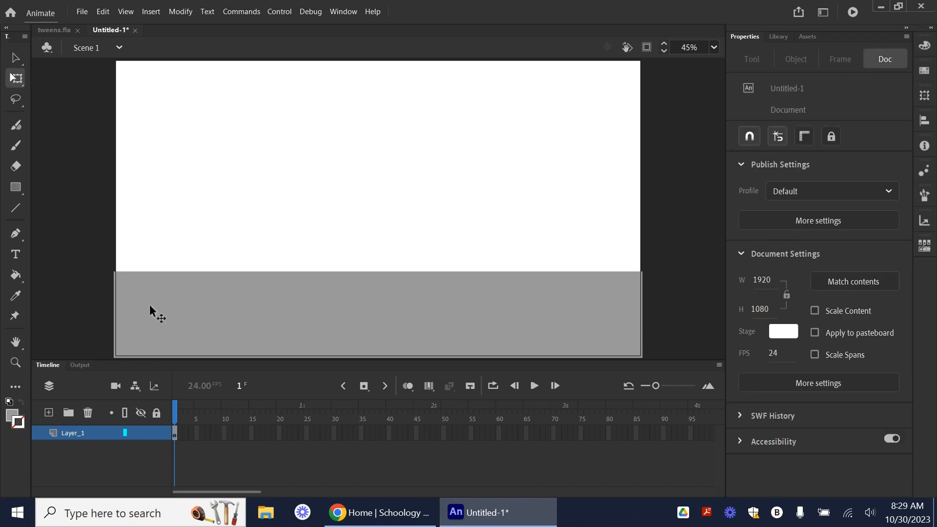
{"action": "left_click", "coordinate": [226, 306]}
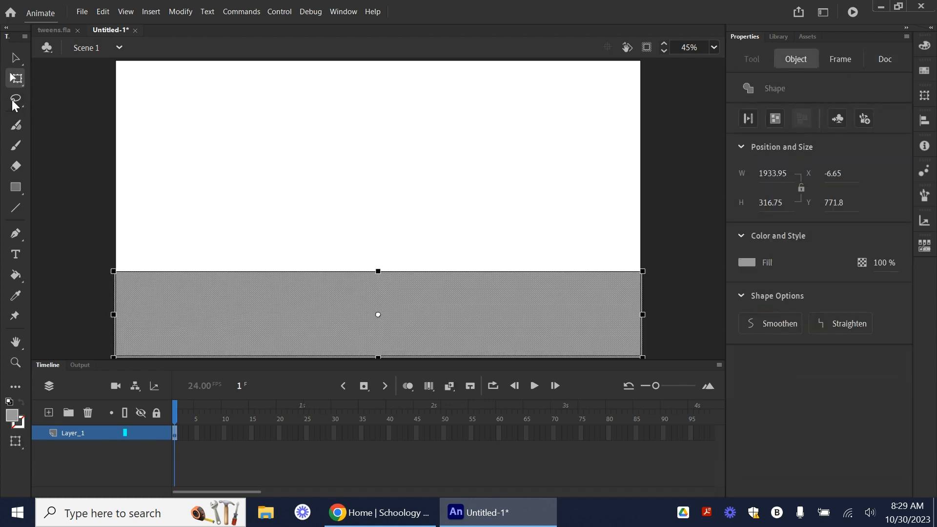
{"action": "left_click", "coordinate": [15, 58]}
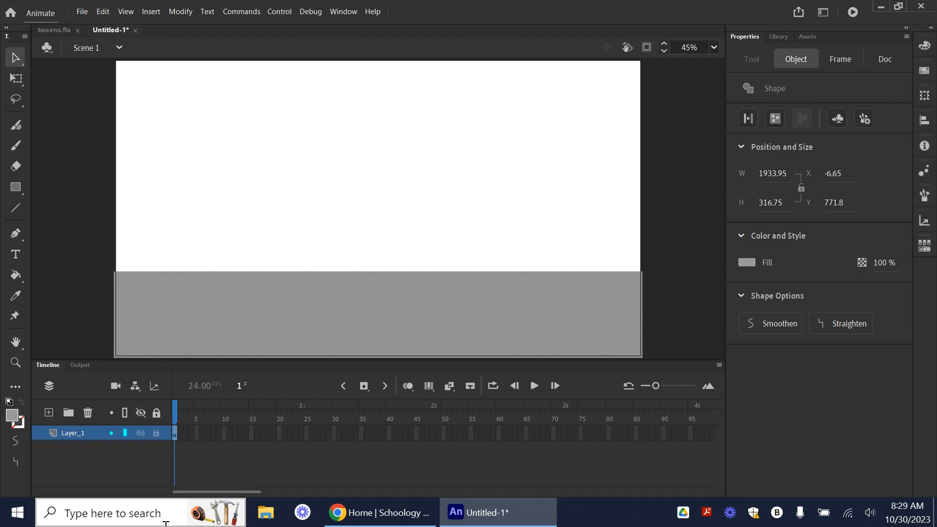
{"action": "left_click", "coordinate": [77, 434]}
{"action": "double_click", "coordinate": [76, 433]}
{"action": "type", "text": "Road"}
{"action": "left_click", "coordinate": [93, 456]}
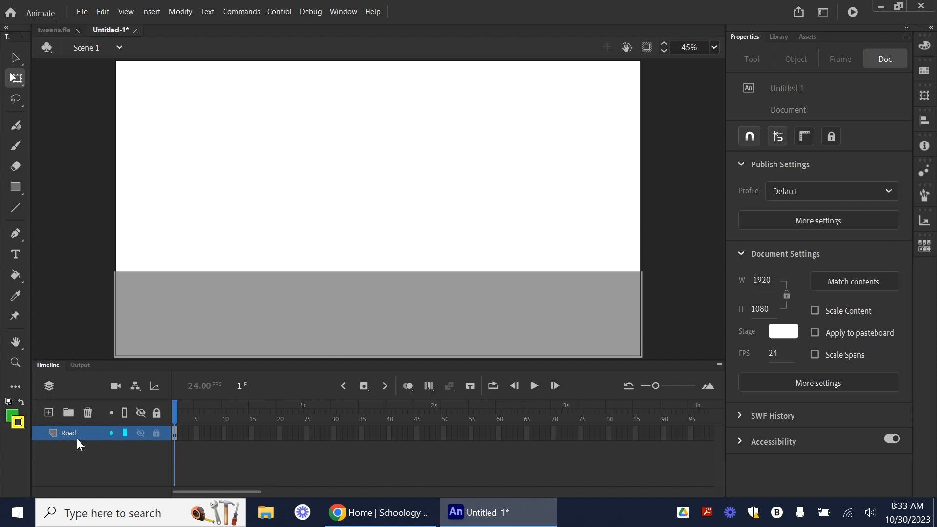
Draw a horizontal yellow line with stroke size 10 across the full width of the road, along its middle.
{"action": "left_click", "coordinate": [77, 435]}
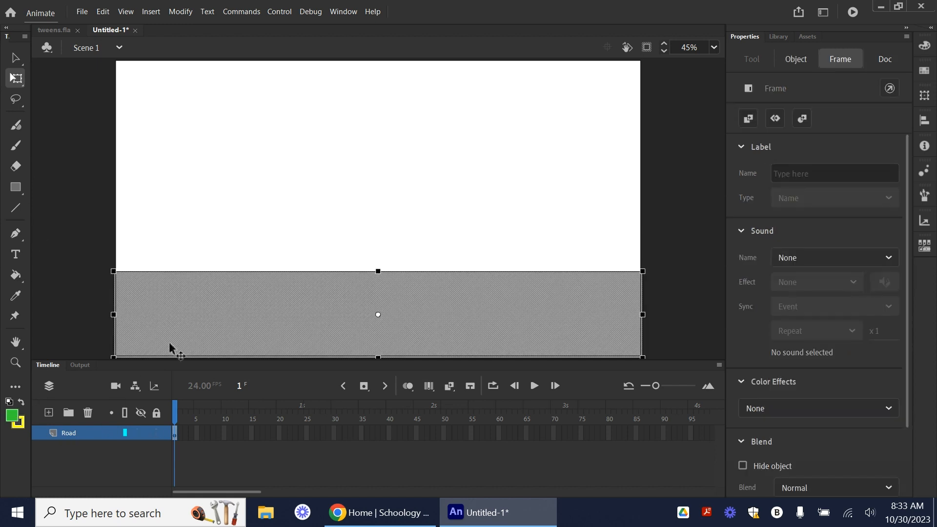
{"action": "left_click", "coordinate": [12, 209]}
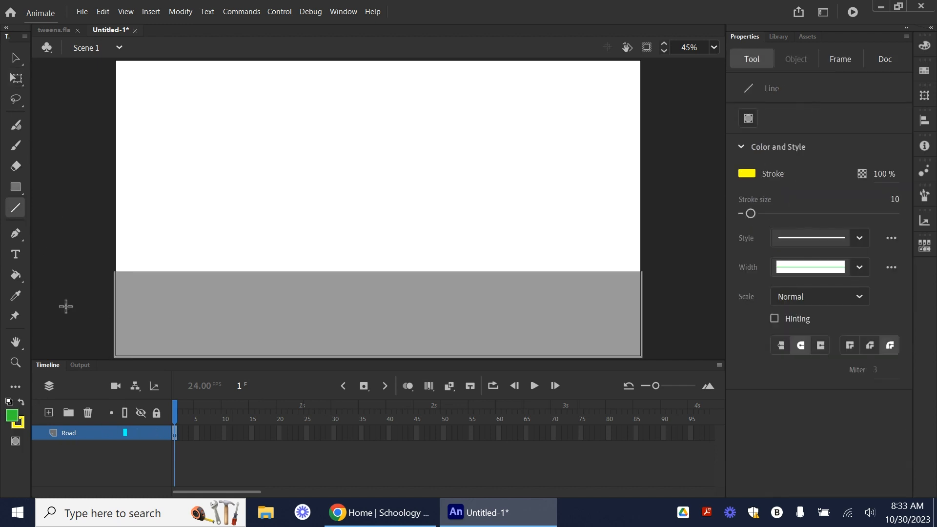
{"action": "left_click", "coordinate": [21, 425]}
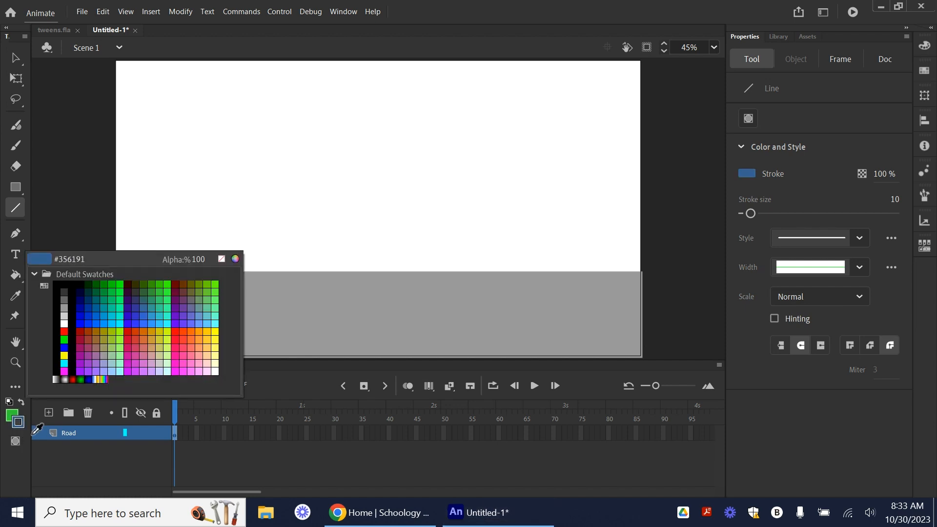
{"action": "left_click", "coordinate": [63, 356]}
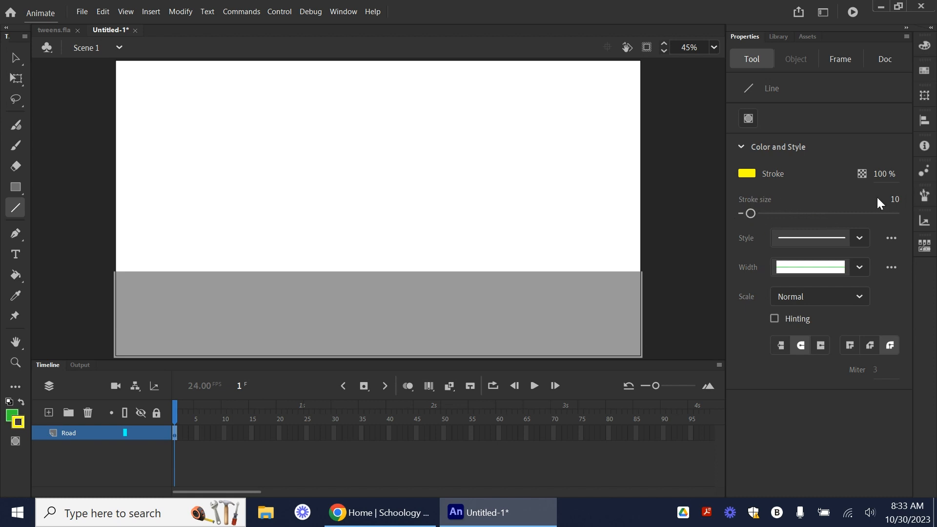
{"action": "mouse_move", "coordinate": [112, 315]}
{"action": "left_mouse_down"}
{"action": "mouse_move", "coordinate": [529, 305]}
{"action": "mouse_move", "coordinate": [611, 292]}
{"action": "mouse_move", "coordinate": [648, 309]}
{"action": "left_mouse_up"}
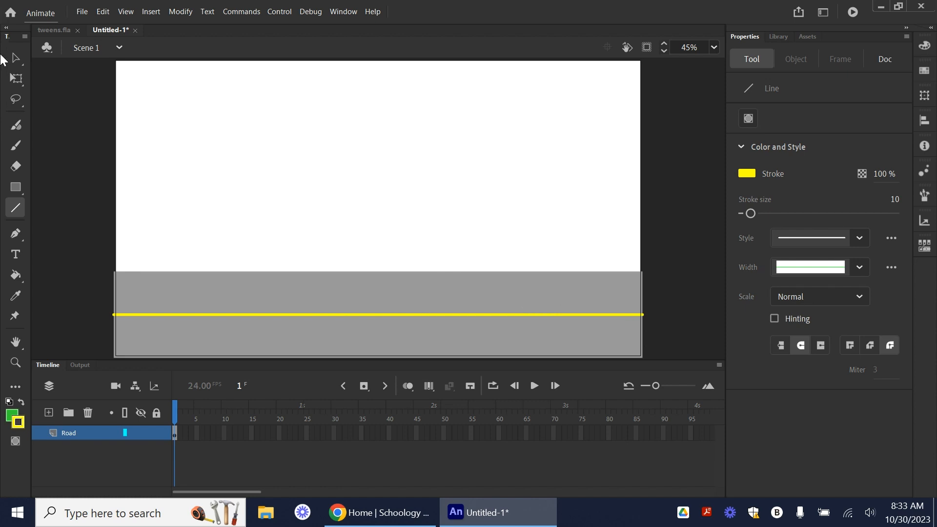
Nudge the yellow road line up slightly to a Y position of 914.4.
{"action": "key", "text": "v"}
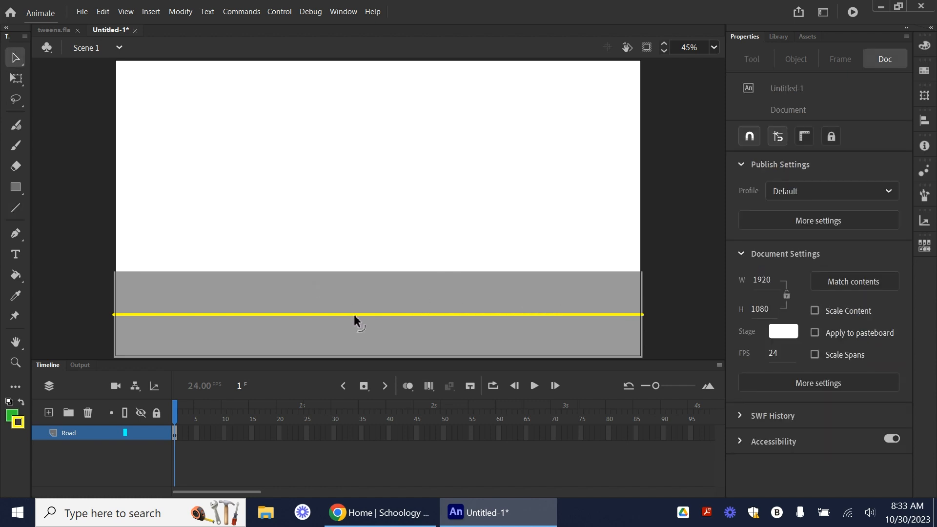
{"action": "left_click", "coordinate": [355, 316]}
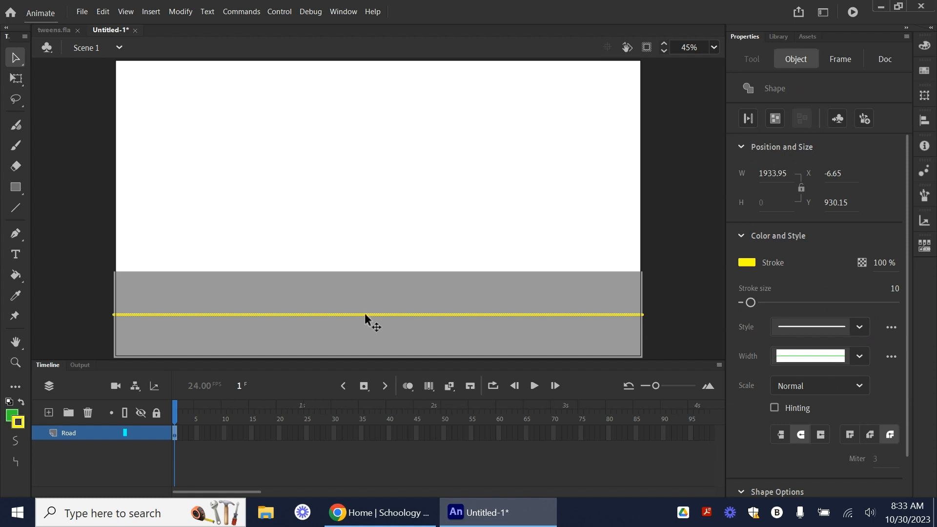
{"action": "key", "text": "Up"}
{"action": "key", "text": "Up"}
{"action": "key", "text": "Up"}
{"action": "key", "text": "Up"}
{"action": "key", "text": "Up"}
{"action": "key", "text": "Up"}
{"action": "key", "text": "Up"}
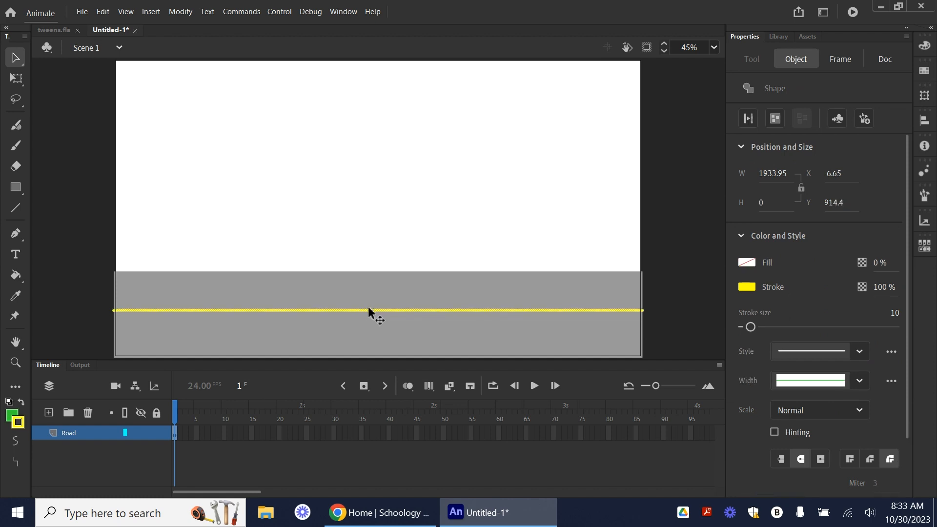
Duplicate the yellow line just below itself and nudge the copy up closer to the upper line.
{"action": "left_click_drag", "start_coordinate": [371, 309], "coordinate": [370, 321]}
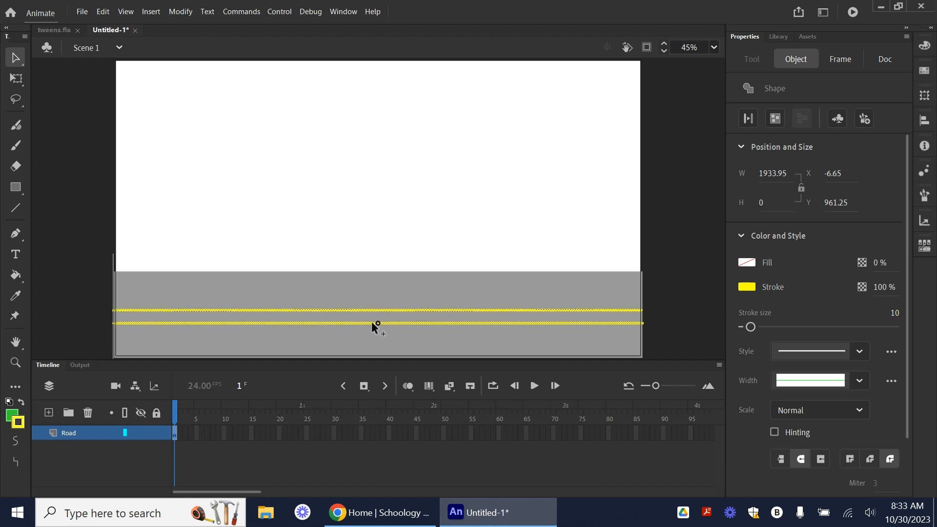
{"action": "left_click", "coordinate": [44, 326]}
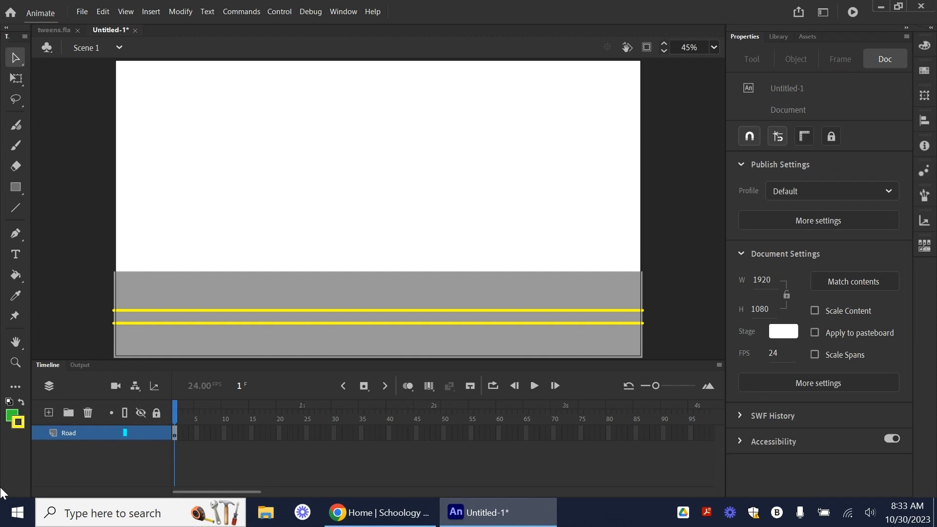
{"action": "left_click", "coordinate": [227, 323]}
{"action": "key", "text": "Up"}
{"action": "key", "text": "Up"}
{"action": "key", "text": "Up"}
{"action": "key", "text": "Up"}
{"action": "key", "text": "Up"}
{"action": "key", "text": "Up"}
{"action": "key", "text": "Up"}
{"action": "key", "text": "Up"}
{"action": "key", "text": "Up"}
{"action": "key", "text": "Up"}
{"action": "key", "text": "Up"}
{"action": "left_click", "coordinate": [95, 319]}
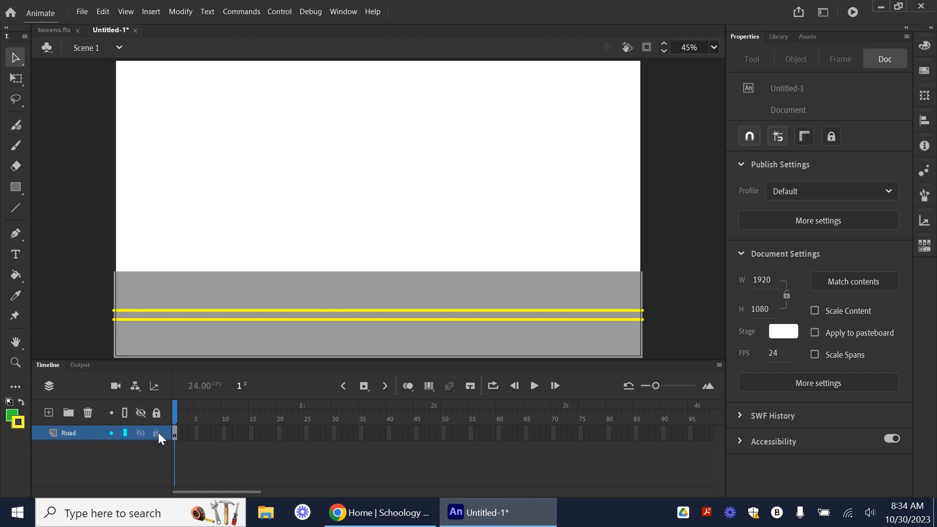
Lock the Road layer and draw a green rectangle without a stroke along the road's upper edge on a new layer.
{"action": "left_click", "coordinate": [48, 413]}
{"action": "left_click", "coordinate": [16, 186]}
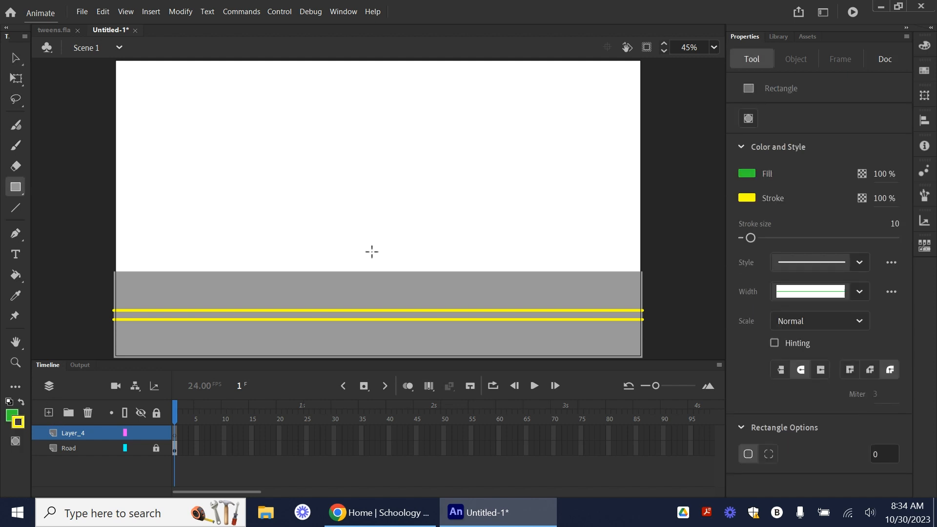
{"action": "left_click", "coordinate": [20, 422]}
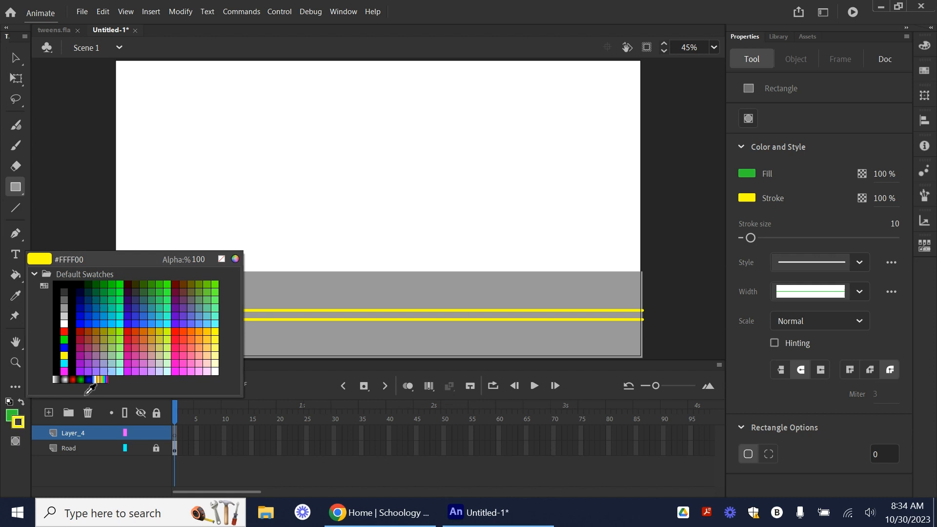
{"action": "left_click", "coordinate": [220, 259]}
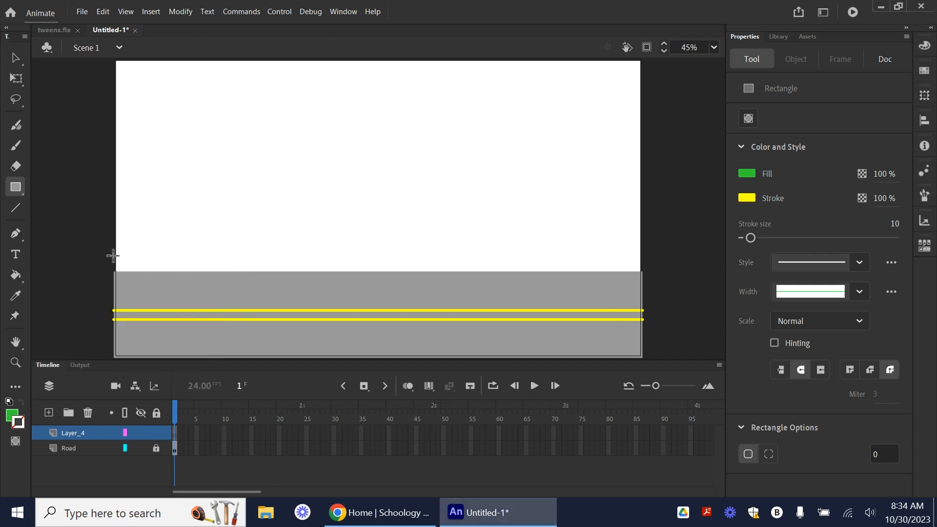
{"action": "left_click", "coordinate": [11, 415]}
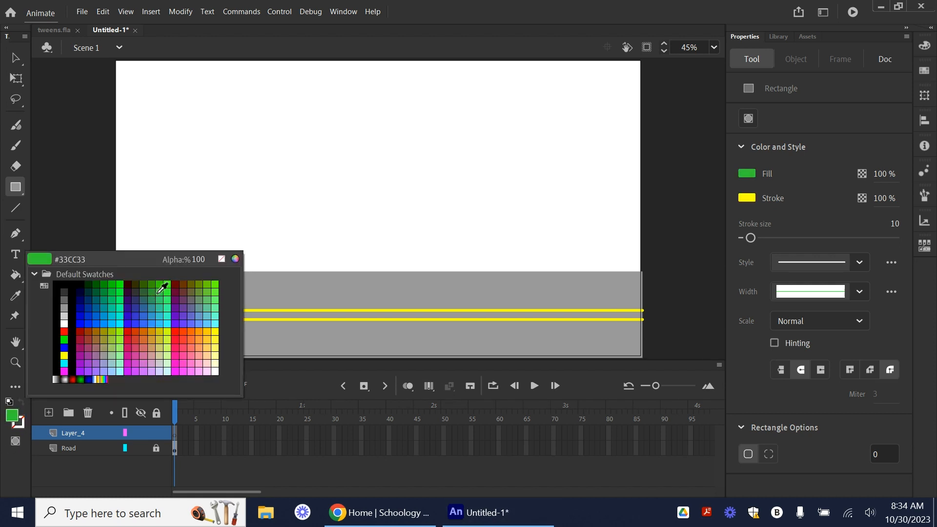
{"action": "left_click", "coordinate": [162, 288]}
{"action": "mouse_move", "coordinate": [114, 253]}
{"action": "left_mouse_down"}
{"action": "mouse_move", "coordinate": [525, 265]}
{"action": "mouse_move", "coordinate": [644, 279]}
{"action": "left_mouse_up"}
Rename the green strip's layer as Grass and lock it.
{"action": "left_click", "coordinate": [15, 58]}
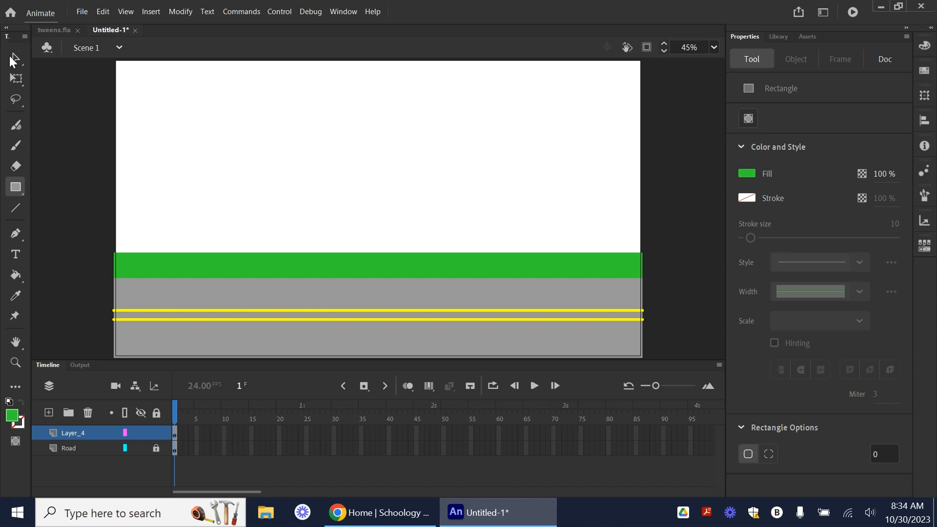
{"action": "double_click", "coordinate": [78, 431]}
{"action": "type", "text": "Grass"}
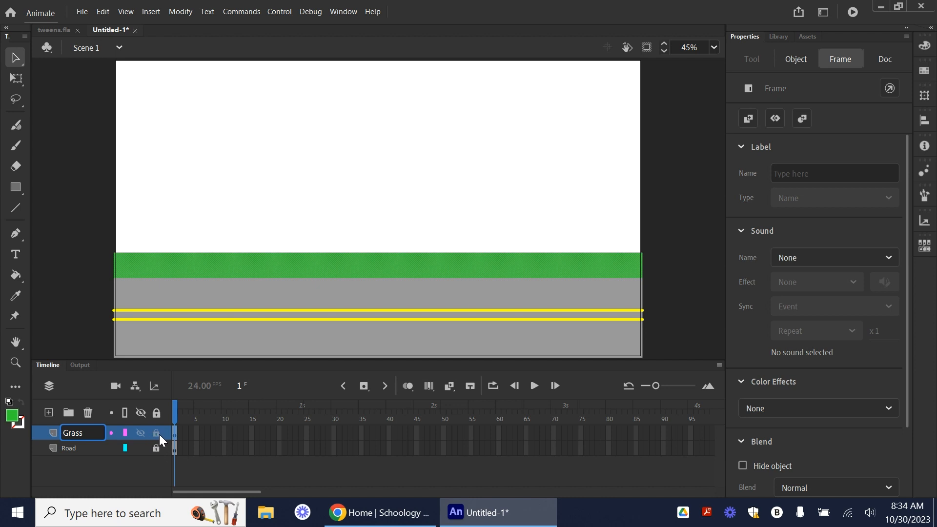
{"action": "key", "text": "Return"}
Add a new layer named City above the Grass layer.
{"action": "left_click", "coordinate": [49, 413]}
{"action": "double_click", "coordinate": [71, 432]}
{"action": "type", "text": "Ci"}
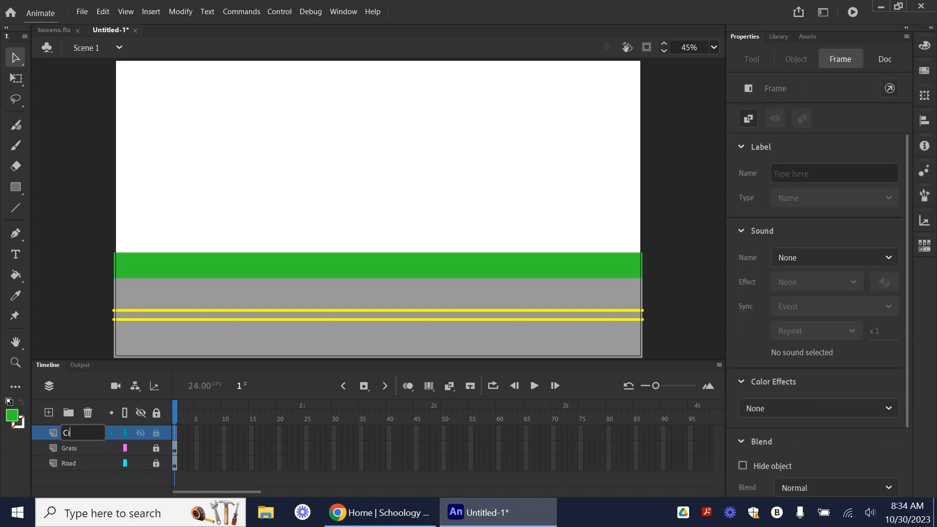
{"action": "type", "text": "ty"}
{"action": "left_click", "coordinate": [81, 342]}
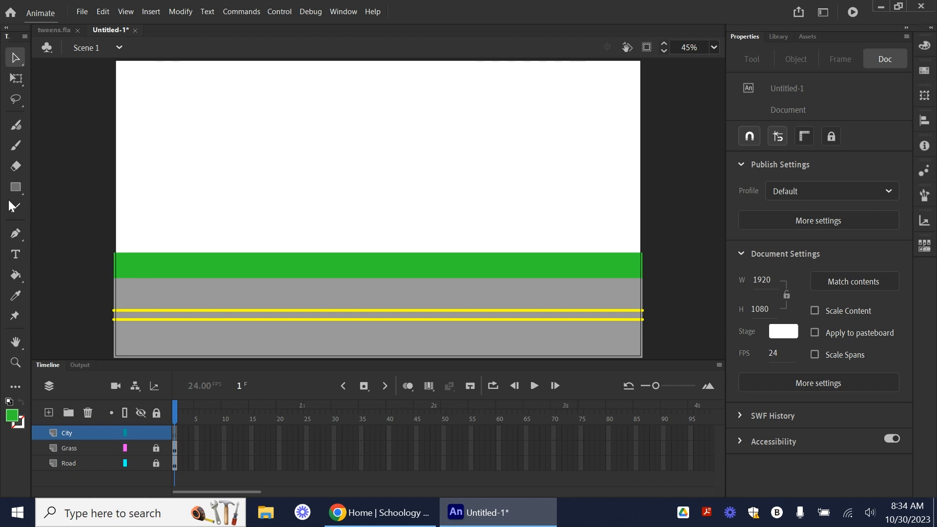
Draw a building about 390 by 468 px with a pink fill and black stroke at the stage's left edge, resting on the grass.
{"action": "key", "text": "r"}
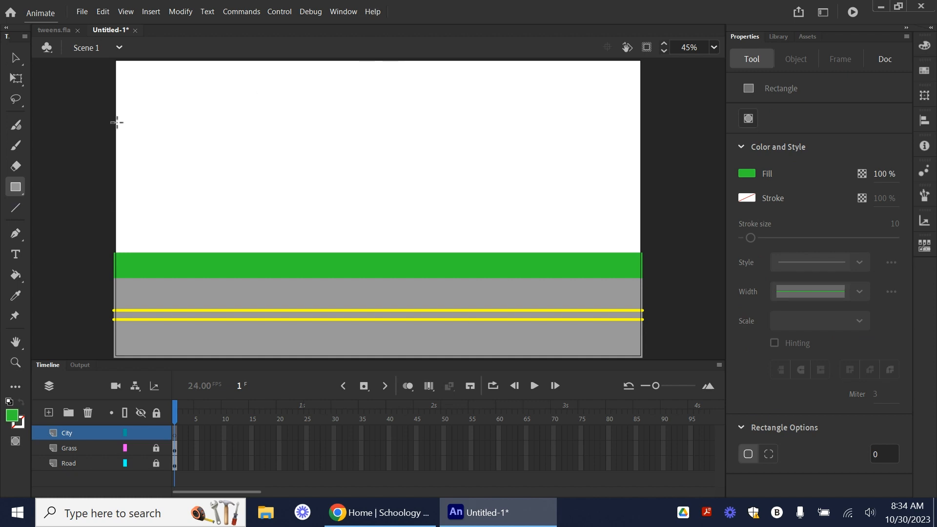
{"action": "left_click", "coordinate": [21, 423]}
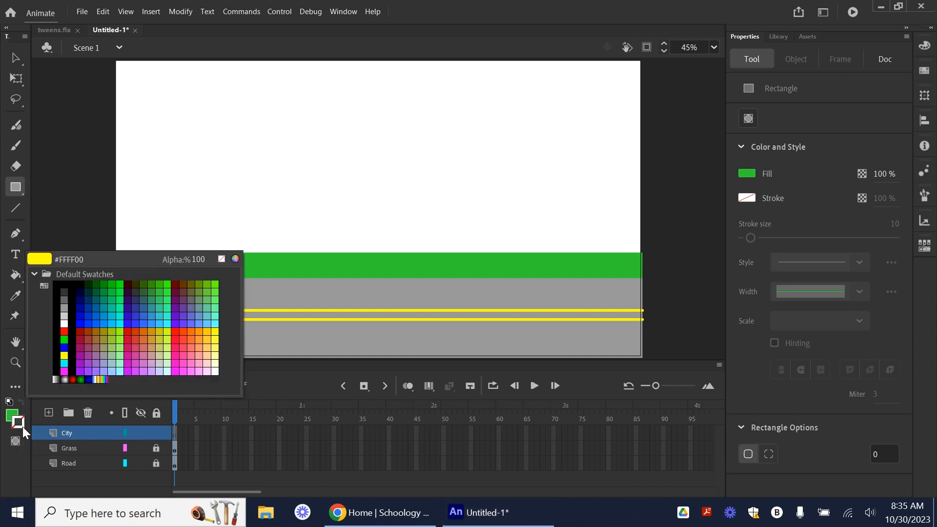
{"action": "left_click", "coordinate": [67, 284]}
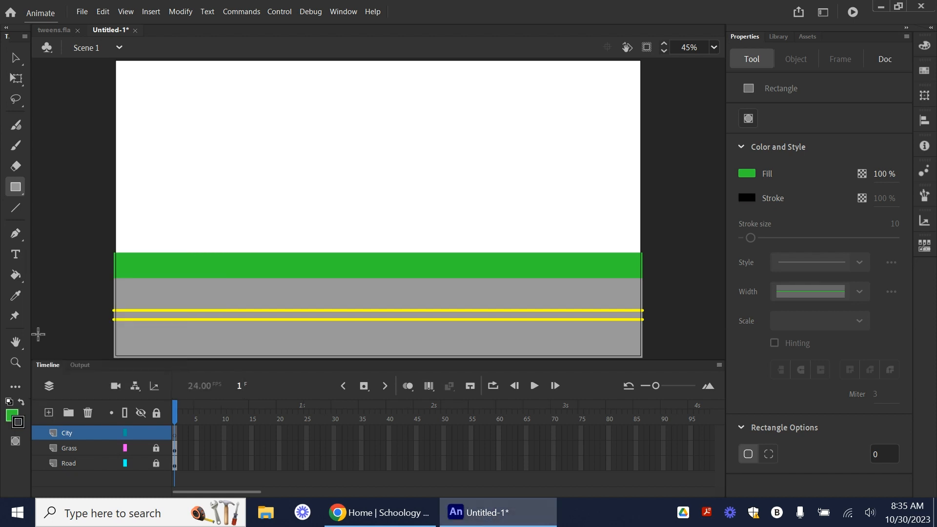
{"action": "left_click", "coordinate": [11, 414]}
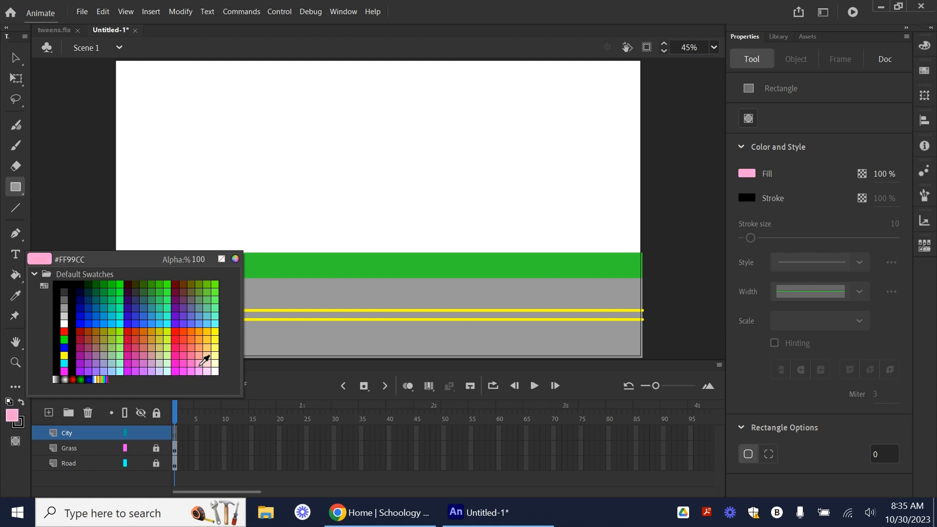
{"action": "left_click", "coordinate": [201, 364]}
{"action": "mouse_move", "coordinate": [115, 126]}
{"action": "left_mouse_down"}
{"action": "mouse_move", "coordinate": [163, 218]}
{"action": "mouse_move", "coordinate": [192, 252]}
{"action": "mouse_move", "coordinate": [224, 253]}
{"action": "left_mouse_up"}
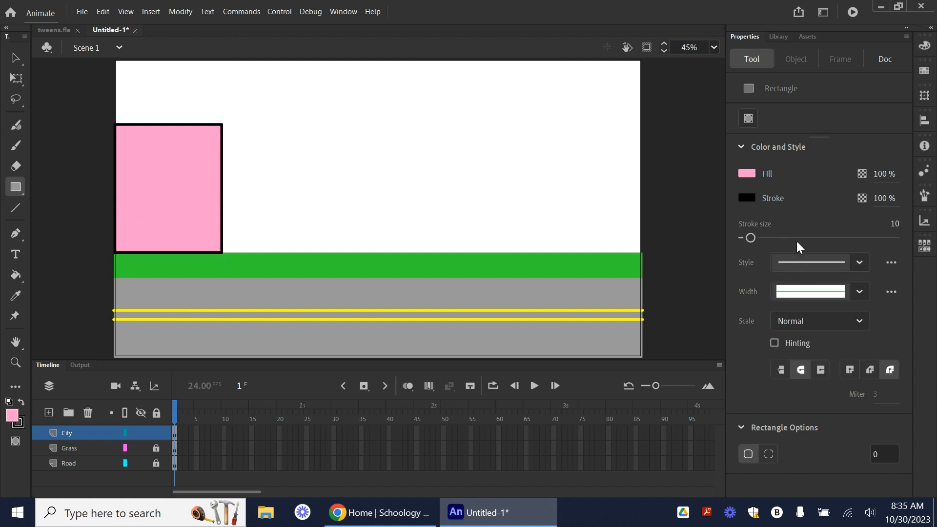
Select the whole pink building with its outline and set the stroke size to 5.
{"action": "left_click", "coordinate": [15, 57]}
{"action": "left_click", "coordinate": [201, 152]}
{"action": "left_click", "coordinate": [222, 163]}
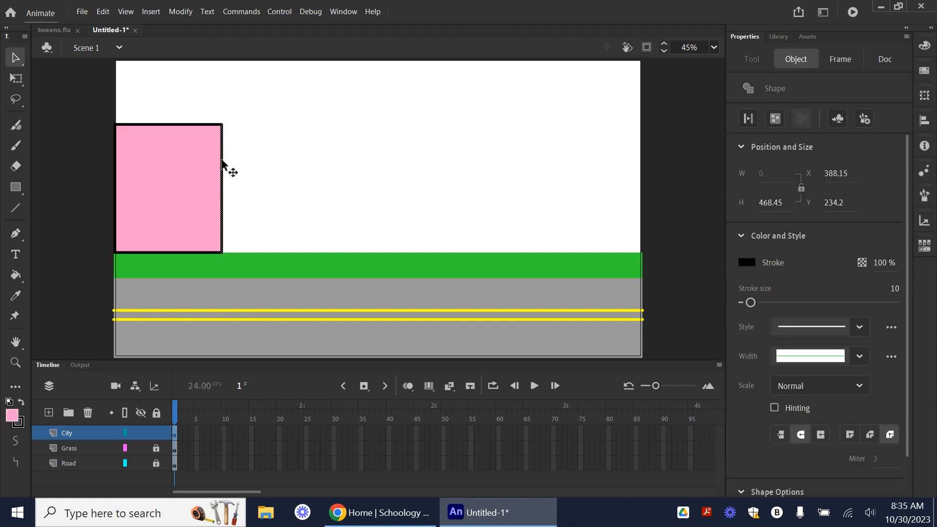
{"action": "mouse_move", "coordinate": [78, 107]}
{"action": "left_mouse_down"}
{"action": "mouse_move", "coordinate": [268, 250]}
{"action": "mouse_move", "coordinate": [272, 268]}
{"action": "left_mouse_up"}
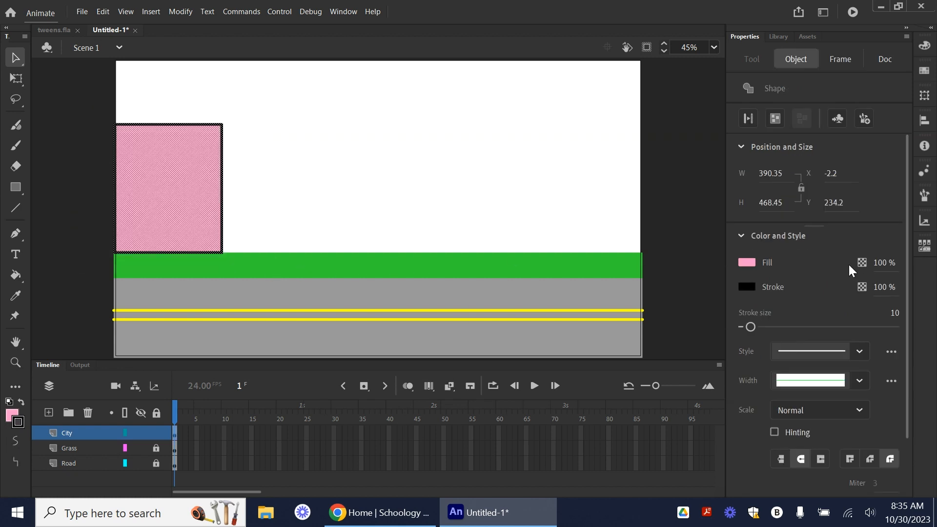
{"action": "left_click_drag", "start_coordinate": [751, 328], "coordinate": [747, 329]}
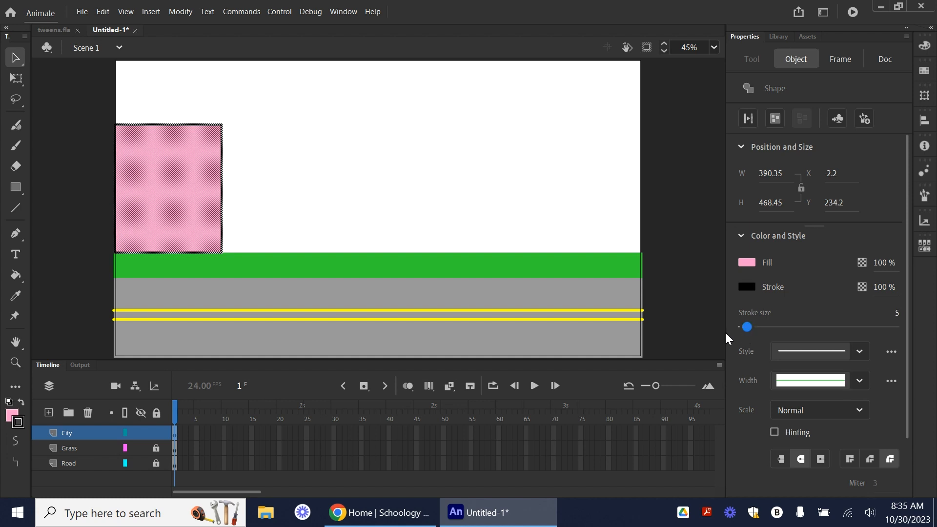
{"action": "left_click", "coordinate": [88, 202]}
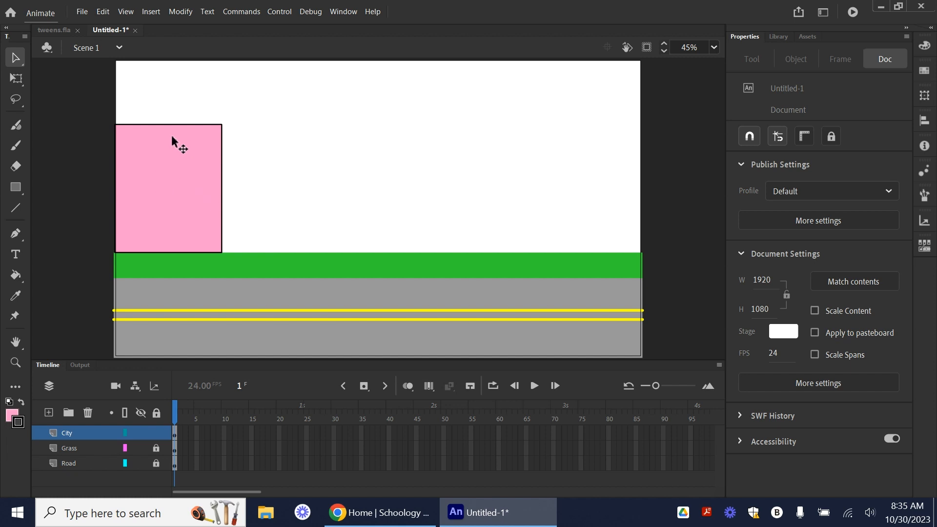
{"action": "left_click", "coordinate": [131, 195]}
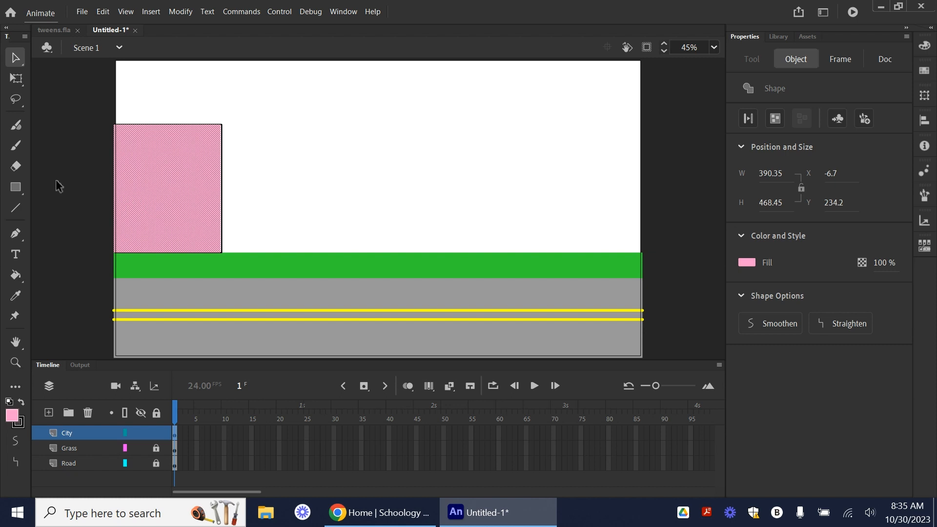
{"action": "left_click", "coordinate": [15, 189]}
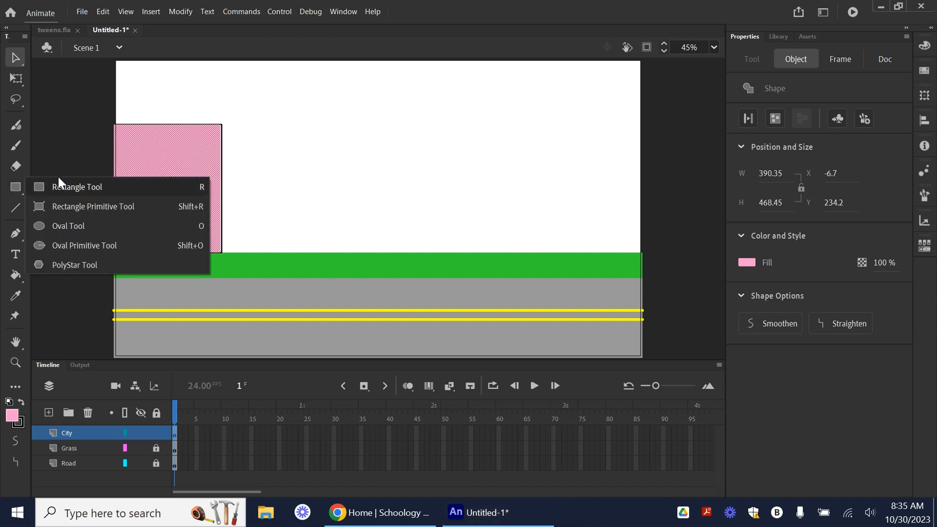
{"action": "left_click", "coordinate": [335, 184]}
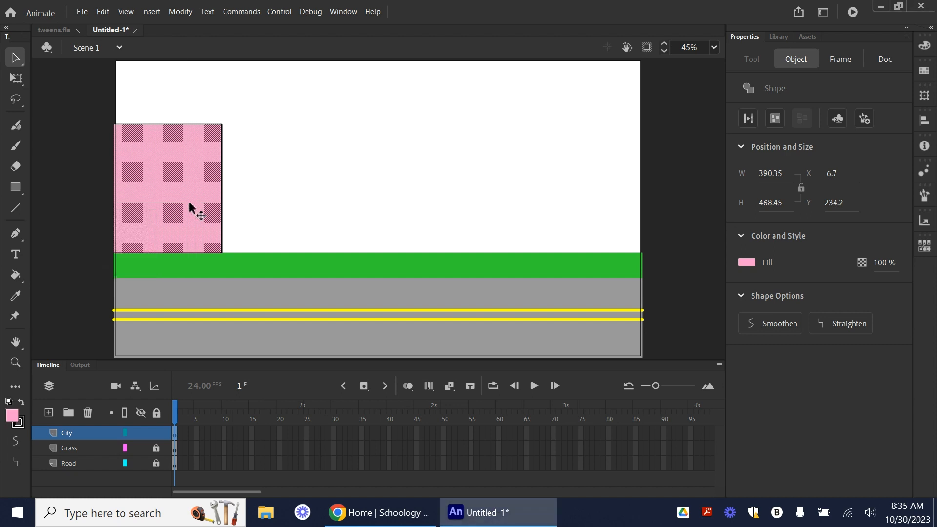
{"action": "left_click", "coordinate": [242, 215]}
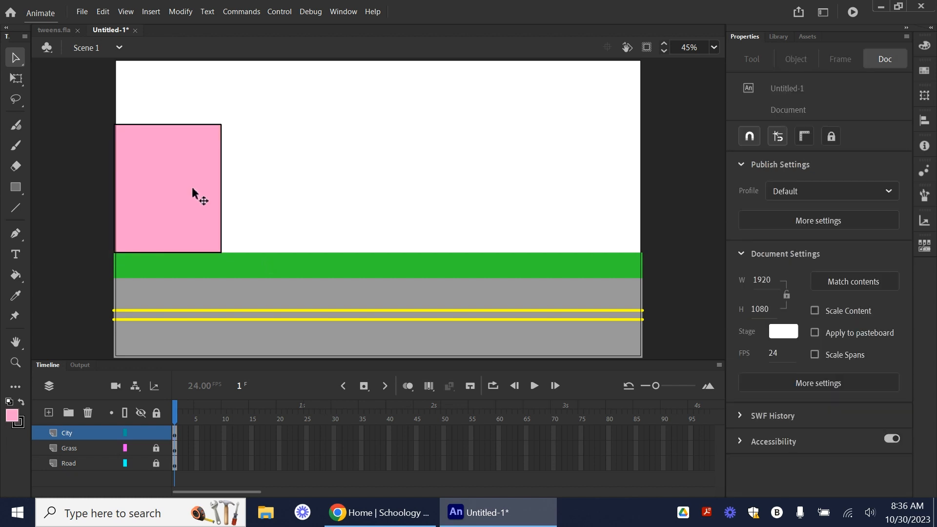
{"action": "key", "text": "r"}
{"action": "mouse_move", "coordinate": [222, 125]}
{"action": "left_mouse_down"}
{"action": "mouse_move", "coordinate": [341, 242]}
{"action": "mouse_move", "coordinate": [338, 252]}
{"action": "left_mouse_up"}
{"action": "key", "text": "v"}
{"action": "left_click_drag", "start_coordinate": [374, 85], "coordinate": [224, 302]}
{"action": "key", "text": "Delete"}
{"action": "key", "text": "ctrl+z"}
{"action": "key", "text": "ctrl+z"}
Draw a taller building rectangle about 377 by 620 px directly against the right side of the pink building.
{"action": "left_click", "coordinate": [15, 187]}
{"action": "mouse_move", "coordinate": [220, 83]}
{"action": "left_mouse_down"}
{"action": "mouse_move", "coordinate": [281, 204]}
{"action": "mouse_move", "coordinate": [324, 251]}
{"action": "left_mouse_up"}
{"action": "key", "text": "q"}
{"action": "left_click", "coordinate": [700, 303]}
{"action": "key", "text": "v"}
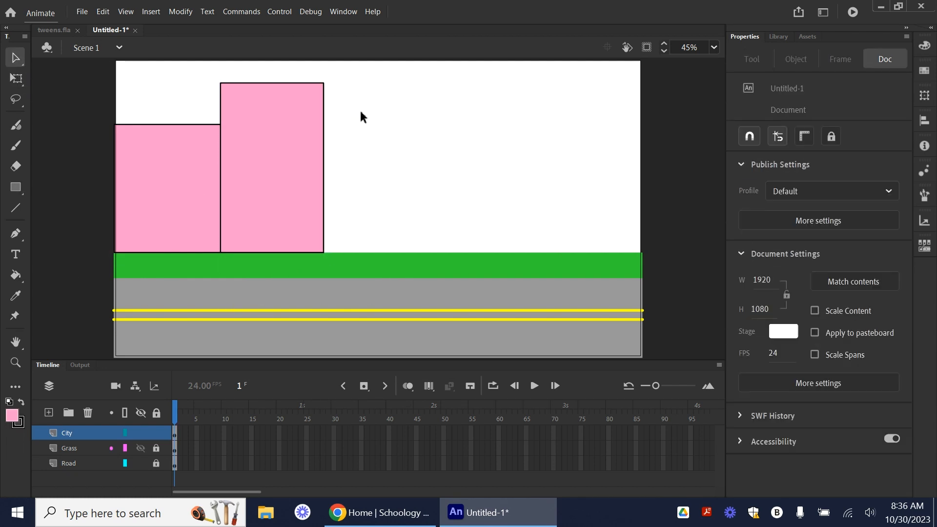
Change the taller building's fill to light blue.
{"action": "left_click", "coordinate": [263, 193]}
{"action": "left_click", "coordinate": [12, 415]}
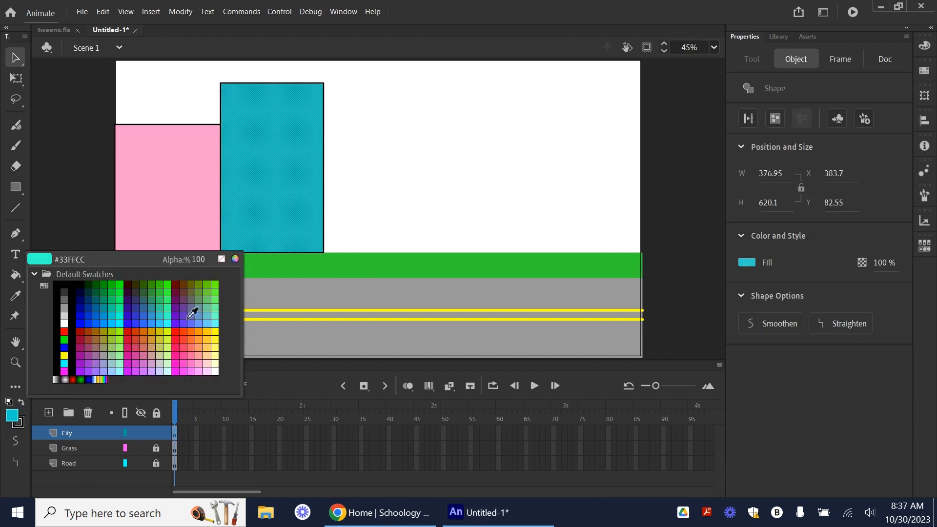
{"action": "left_click", "coordinate": [141, 385]}
{"action": "key", "text": "r"}
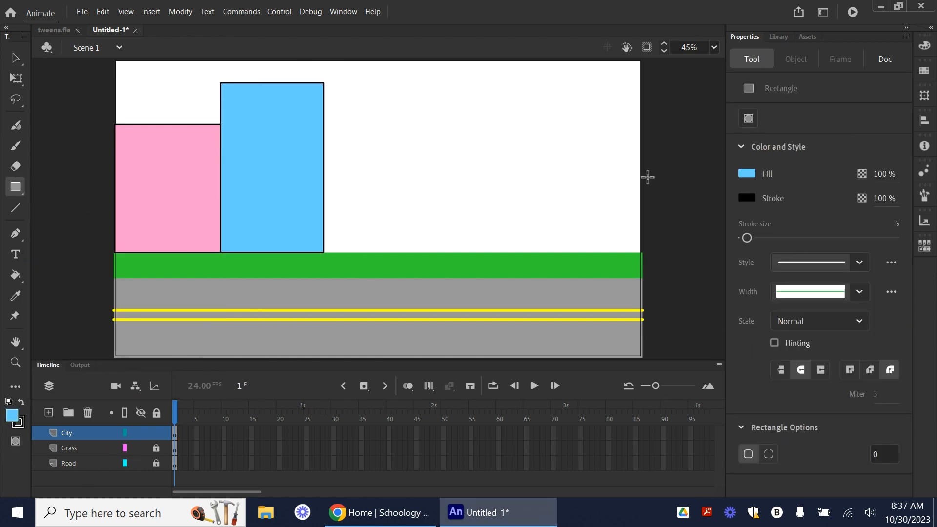
Unlock the Road layer and nudge the entire road with its yellow lines downward.
{"action": "left_click", "coordinate": [16, 58]}
{"action": "left_click", "coordinate": [155, 464]}
{"action": "left_click", "coordinate": [166, 296]}
{"action": "key", "text": "q"}
{"action": "left_click", "coordinate": [174, 464]}
{"action": "key", "text": "Down"}
{"action": "key", "text": "Down"}
{"action": "key", "text": "Down"}
{"action": "key", "text": "Down"}
{"action": "key", "text": "Down"}
{"action": "key", "text": "Down"}
{"action": "key", "text": "Down"}
{"action": "key", "text": "Down"}
{"action": "key", "text": "Down"}
{"action": "key", "text": "Down"}
{"action": "key", "text": "Down"}
{"action": "key", "text": "Down"}
{"action": "key", "text": "Down"}
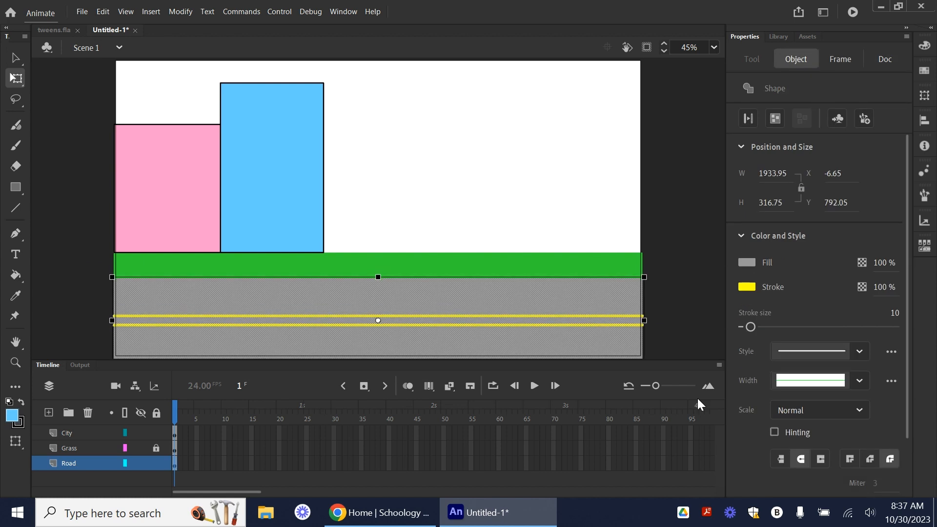
Nudge the two yellow road lines back up together and lock the Road layer.
{"action": "left_click", "coordinate": [71, 328]}
{"action": "left_click", "coordinate": [197, 318]}
{"action": "left_click", "coordinate": [204, 327], "text": "shift"}
{"action": "key", "text": "Up"}
{"action": "key", "text": "Up"}
{"action": "key", "text": "Up"}
{"action": "key", "text": "Up"}
{"action": "key", "text": "Up"}
{"action": "key", "text": "Up"}
{"action": "key", "text": "Up"}
{"action": "left_click", "coordinate": [156, 463]}
Unlock the Grass layer, nudge the green strip down toward the road, and move the layer below Road.
{"action": "left_click", "coordinate": [157, 448]}
{"action": "left_click", "coordinate": [468, 264]}
{"action": "key", "text": "Down"}
{"action": "key", "text": "Down"}
{"action": "key", "text": "Down"}
{"action": "key", "text": "Down"}
{"action": "key", "text": "Down"}
{"action": "key", "text": "Down"}
{"action": "key", "text": "Down"}
{"action": "key", "text": "Down"}
{"action": "key", "text": "Down"}
{"action": "key", "text": "Down"}
{"action": "key", "text": "Down"}
{"action": "key", "text": "Down"}
{"action": "key", "text": "Down"}
{"action": "key", "text": "Down"}
{"action": "key", "text": "Down"}
{"action": "key", "text": "Down"}
{"action": "left_click_drag", "start_coordinate": [69, 448], "coordinate": [69, 470]}
{"action": "left_click_drag", "start_coordinate": [65, 75], "coordinate": [374, 255]}
{"action": "key", "text": "Down"}
{"action": "key", "text": "Down"}
{"action": "key", "text": "Down"}
{"action": "key", "text": "Down"}
{"action": "key", "text": "Down"}
{"action": "key", "text": "Down"}
{"action": "key", "text": "Down"}
{"action": "key", "text": "Down"}
{"action": "key", "text": "Down"}
{"action": "key", "text": "Down"}
{"action": "key", "text": "Down"}
{"action": "key", "text": "Down"}
{"action": "key", "text": "Down"}
{"action": "key", "text": "Down"}
{"action": "key", "text": "Down"}
{"action": "left_click", "coordinate": [352, 87]}
{"action": "key", "text": "ctrl+z"}
{"action": "key", "text": "ctrl+z"}
{"action": "key", "text": "ctrl+z"}
{"action": "key", "text": "ctrl+z"}
{"action": "key", "text": "ctrl+z"}
{"action": "key", "text": "ctrl+z"}
{"action": "key", "text": "ctrl+z"}
{"action": "key", "text": "ctrl+z"}
{"action": "key", "text": "ctrl+z"}
{"action": "key", "text": "ctrl+z"}
{"action": "key", "text": "ctrl+z"}
{"action": "key", "text": "ctrl+z"}
{"action": "key", "text": "ctrl+z"}
{"action": "key", "text": "ctrl+z"}
Lock the Grass layer and nudge both buildings down until they rest on the green strip.
{"action": "left_click_drag", "start_coordinate": [87, 64], "coordinate": [362, 258]}
{"action": "left_click", "coordinate": [157, 463]}
{"action": "key", "text": "Down"}
{"action": "key", "text": "Down"}
{"action": "key", "text": "Down"}
{"action": "key", "text": "Down"}
{"action": "key", "text": "Down"}
{"action": "key", "text": "Down"}
{"action": "key", "text": "Down"}
{"action": "key", "text": "Down"}
{"action": "key", "text": "Down"}
{"action": "key", "text": "Down"}
{"action": "key", "text": "Down"}
{"action": "key", "text": "Down"}
{"action": "left_click", "coordinate": [493, 92]}
Draw a third, taller light blue building to the right of the second one, leaving a gap between them.
{"action": "left_click_drag", "start_coordinate": [53, 65], "coordinate": [429, 283]}
{"action": "left_click", "coordinate": [16, 187]}
{"action": "left_click_drag", "start_coordinate": [324, 61], "coordinate": [411, 253]}
{"action": "key", "text": "ctrl+z"}
{"action": "mouse_move", "coordinate": [375, 61]}
{"action": "left_mouse_down"}
{"action": "mouse_move", "coordinate": [465, 260]}
{"action": "mouse_move", "coordinate": [487, 261]}
{"action": "left_mouse_up"}
Draw straight lines slanting across both top corners of the third building to outline a peaked roof.
{"action": "left_click", "coordinate": [15, 207]}
{"action": "left_click", "coordinate": [663, 51]}
{"action": "left_click", "coordinate": [664, 51]}
{"action": "left_click", "coordinate": [663, 51]}
{"action": "left_click", "coordinate": [664, 50]}
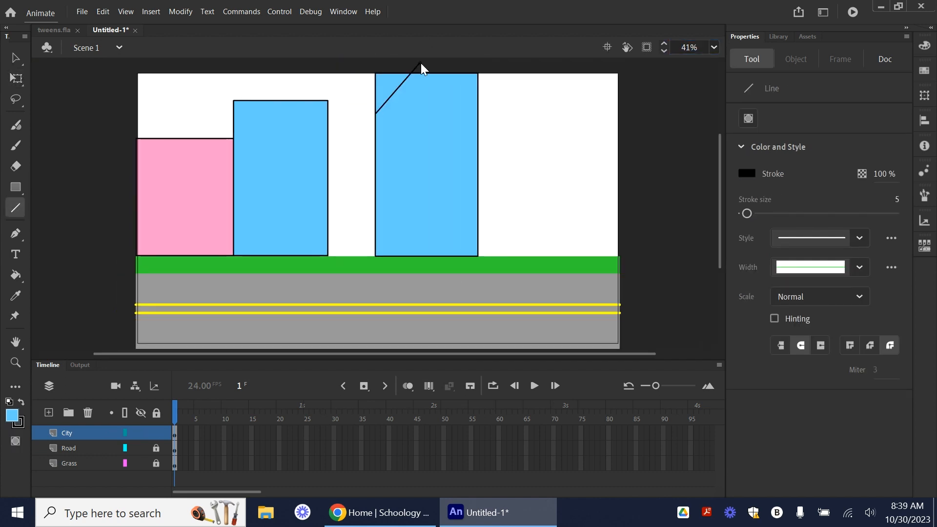
{"action": "left_click", "coordinate": [15, 58]}
{"action": "key", "text": "ctrl+z"}
{"action": "key", "text": "ctrl+z"}
{"action": "left_click", "coordinate": [16, 208]}
{"action": "mouse_move", "coordinate": [375, 123]}
{"action": "left_mouse_down"}
{"action": "mouse_move", "coordinate": [429, 60]}
{"action": "mouse_move", "coordinate": [478, 121]}
{"action": "left_mouse_up"}
Delete the corner fill and outline pieces lying outside the third building's slanted roof lines.
{"action": "left_click", "coordinate": [16, 58]}
{"action": "left_click", "coordinate": [389, 88]}
{"action": "key", "text": "Delete"}
{"action": "left_click", "coordinate": [387, 73]}
{"action": "key", "text": "Delete"}
Select the entire peaked building and nudge it left until it touches the second building.
{"action": "left_click", "coordinate": [467, 88]}
{"action": "left_click_drag", "start_coordinate": [363, 64], "coordinate": [530, 259]}
{"action": "key", "text": "Left"}
{"action": "key", "text": "Left"}
{"action": "key", "text": "Left"}
{"action": "key", "text": "Left"}
{"action": "key", "text": "Left"}
{"action": "key", "text": "Left"}
{"action": "key", "text": "Left"}
{"action": "key", "text": "Left"}
{"action": "key", "text": "Left"}
{"action": "key", "text": "Left"}
{"action": "key", "text": "Left"}
{"action": "key", "text": "Left"}
{"action": "key", "text": "Left"}
{"action": "key", "text": "Left"}
{"action": "key", "text": "Left"}
{"action": "key", "text": "Left"}
{"action": "key", "text": "Left"}
{"action": "key", "text": "Left"}
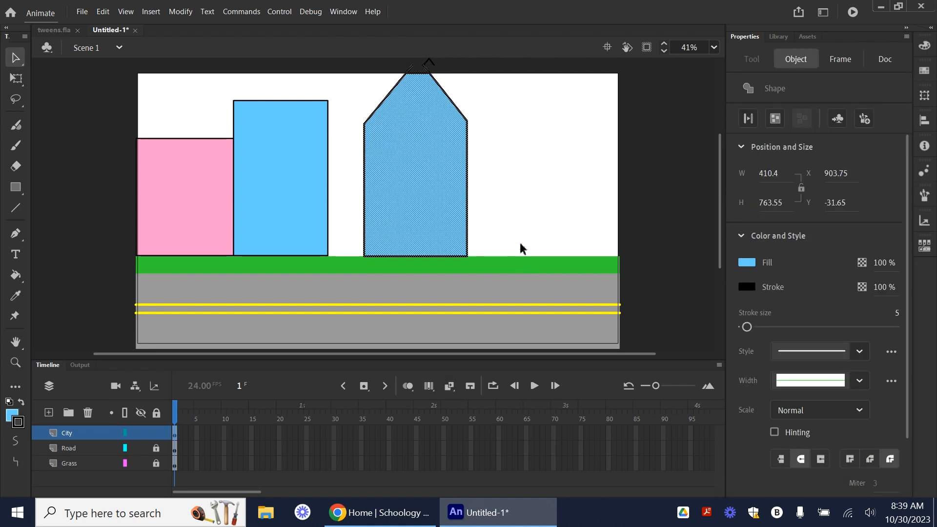
{"action": "left_click", "coordinate": [518, 233]}
{"action": "left_click", "coordinate": [374, 74]}
{"action": "left_click", "coordinate": [489, 84]}
{"action": "left_click", "coordinate": [404, 86]}
{"action": "key", "text": "q"}
{"action": "left_click", "coordinate": [652, 99]}
{"action": "scroll", "coordinate": [651, 137], "scroll_direction": "down", "scroll_amount": 3}
{"action": "key", "text": "ctrl+2"}
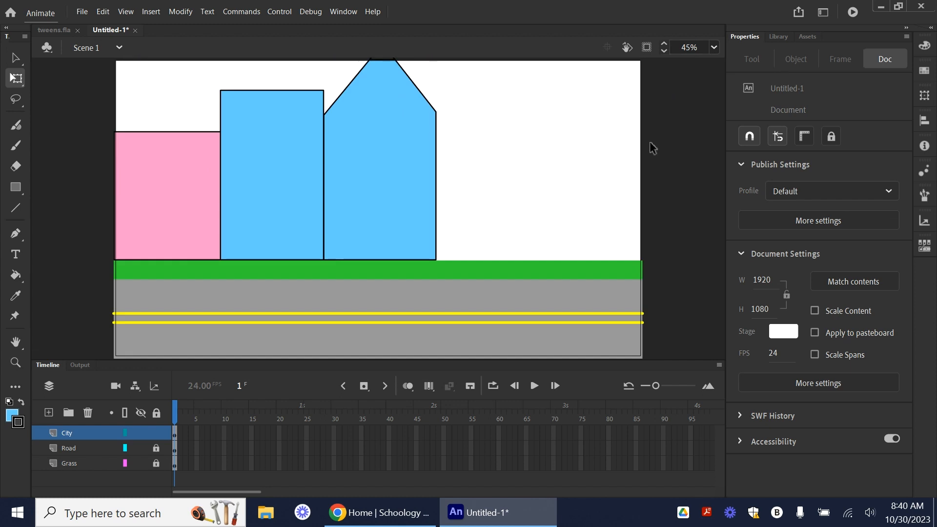
Draw a shorter light blue building about 486 by 344 pixels on the grass, just right of the peaked building.
{"action": "left_click", "coordinate": [16, 187]}
{"action": "left_click_drag", "start_coordinate": [446, 166], "coordinate": [579, 260]}
{"action": "left_click", "coordinate": [16, 58]}
Select the short fourth building with its outline and nudge it left until it touches the peaked building.
{"action": "left_click_drag", "start_coordinate": [522, 207], "coordinate": [484, 215]}
{"action": "key", "text": "ctrl+z"}
{"action": "double_click", "coordinate": [495, 216]}
{"action": "left_click", "coordinate": [610, 194]}
{"action": "key", "text": "ctrl+z"}
{"action": "key", "text": "Left"}
{"action": "key", "text": "Left"}
{"action": "key", "text": "Left"}
{"action": "key", "text": "Left"}
{"action": "key", "text": "Left"}
{"action": "key", "text": "Left"}
{"action": "key", "text": "Left"}
{"action": "key", "text": "Left"}
{"action": "key", "text": "Left"}
{"action": "key", "text": "Left"}
{"action": "key", "text": "Left"}
{"action": "key", "text": "Left"}
{"action": "left_click", "coordinate": [606, 190]}
{"action": "double_click", "coordinate": [542, 219]}
{"action": "left_click", "coordinate": [584, 258]}
Draw a tall fifth light blue building beside the short one, spanning from stage top to grass and past the stage's right edge.
{"action": "left_click", "coordinate": [15, 187]}
{"action": "mouse_move", "coordinate": [565, 61]}
{"action": "left_mouse_down"}
{"action": "mouse_move", "coordinate": [611, 226]}
{"action": "mouse_move", "coordinate": [658, 261]}
{"action": "left_mouse_up"}
{"action": "left_click", "coordinate": [16, 58]}
{"action": "left_click", "coordinate": [639, 135]}
Change the peaked building's fill to light purple.
{"action": "left_click", "coordinate": [15, 78]}
{"action": "left_click", "coordinate": [687, 238]}
{"action": "left_click", "coordinate": [380, 166]}
{"action": "left_click", "coordinate": [747, 263]}
{"action": "left_click", "coordinate": [599, 387]}
Change the fills of the short fourth building and the first building to light pink.
{"action": "left_click", "coordinate": [605, 171]}
{"action": "left_click", "coordinate": [502, 212]}
{"action": "left_click", "coordinate": [747, 262]}
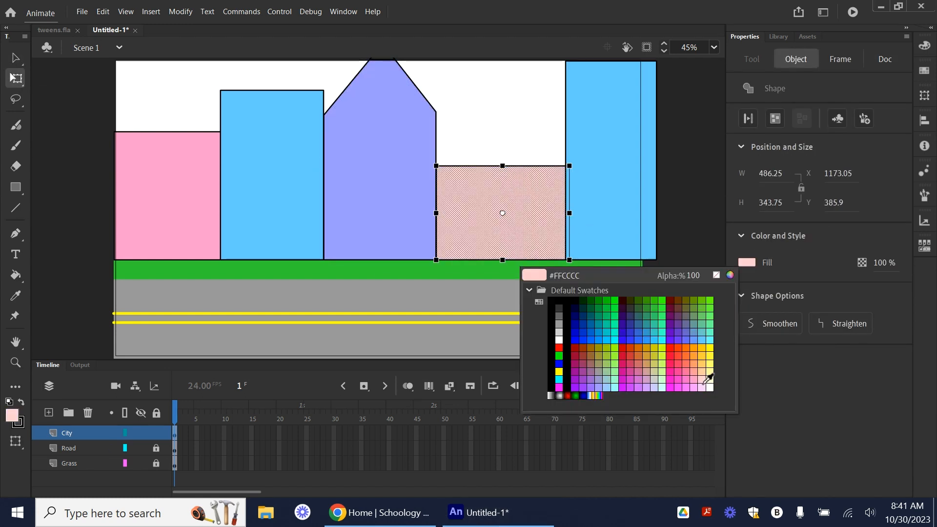
{"action": "left_click", "coordinate": [702, 386]}
{"action": "left_click", "coordinate": [169, 195]}
Try to draw an extra building overlapping the peaked and short buildings and arrange it behind them.
{"action": "key", "text": "r"}
{"action": "left_click_drag", "start_coordinate": [421, 59], "coordinate": [506, 210]}
{"action": "key", "text": "v"}
{"action": "left_click", "coordinate": [468, 129]}
{"action": "right_click", "coordinate": [456, 100]}
{"action": "right_click", "coordinate": [473, 135]}
{"action": "left_click", "coordinate": [688, 244]}
{"action": "key", "text": "ctrl+z"}
Add a layer named Bk_Bldgs between the City and Road layers and lock the City layer.
{"action": "left_click", "coordinate": [69, 448]}
{"action": "left_click", "coordinate": [49, 412]}
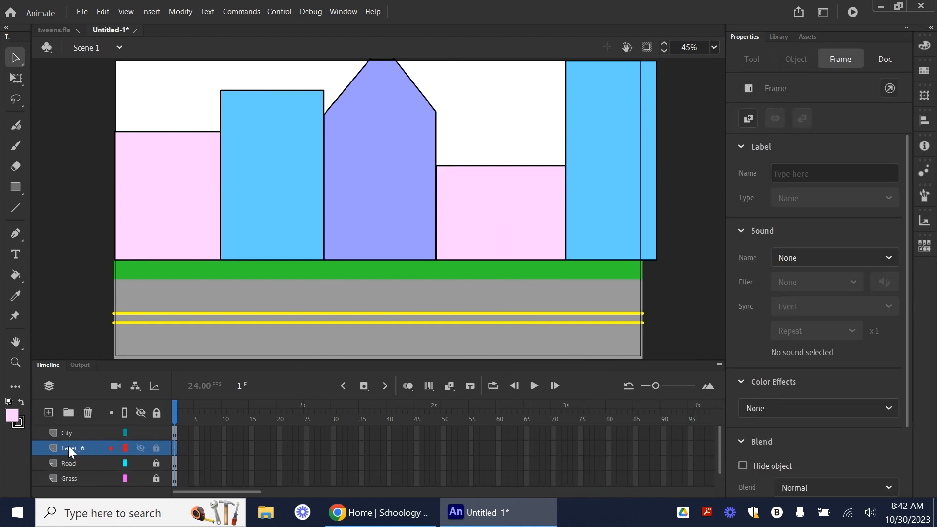
{"action": "type", "text": "s"}
{"action": "left_click_drag", "start_coordinate": [68, 433], "coordinate": [88, 454]}
{"action": "left_click", "coordinate": [156, 433]}
Draw a tall rectangular back building on the Bk_Bldgs layer, rising behind the peaked and short fourth buildings.
{"action": "left_click", "coordinate": [16, 187]}
{"action": "left_click_drag", "start_coordinate": [420, 65], "coordinate": [487, 210]}
{"action": "left_click", "coordinate": [16, 187]}
{"action": "mouse_move", "coordinate": [480, 70]}
{"action": "left_mouse_down"}
{"action": "mouse_move", "coordinate": [552, 209]}
{"action": "mouse_move", "coordinate": [557, 204]}
{"action": "left_mouse_up"}
{"action": "left_click", "coordinate": [15, 207]}
{"action": "key", "text": "ctrl+z"}
Draw a second tall back building behind the short fourth building, reaching almost to the fifth building.
{"action": "left_click", "coordinate": [157, 433]}
{"action": "left_click", "coordinate": [16, 187]}
{"action": "left_click_drag", "start_coordinate": [486, 58], "coordinate": [558, 231]}
Draw two slanted lines for a peaked roof on the second back building and delete the cut-off corner pieces.
{"action": "left_click", "coordinate": [15, 208]}
{"action": "left_click_drag", "start_coordinate": [523, 61], "coordinate": [487, 103]}
{"action": "left_click_drag", "start_coordinate": [523, 60], "coordinate": [558, 103]}
{"action": "left_click", "coordinate": [16, 57]}
{"action": "left_click", "coordinate": [486, 81]}
{"action": "key", "text": "Delete"}
{"action": "left_click", "coordinate": [500, 75]}
{"action": "left_click", "coordinate": [664, 50]}
{"action": "left_click", "coordinate": [511, 62]}
{"action": "key", "text": "Delete"}
Draw a back building behind the first building and round its roof with an overlapping oval, deleting the leftover corner.
{"action": "key", "text": "r"}
{"action": "mouse_move", "coordinate": [141, 64]}
{"action": "left_mouse_down"}
{"action": "mouse_move", "coordinate": [211, 180]}
{"action": "mouse_move", "coordinate": [201, 182]}
{"action": "left_mouse_up"}
{"action": "left_click_drag", "start_coordinate": [16, 187], "coordinate": [58, 205]}
{"action": "left_click_drag", "start_coordinate": [140, 64], "coordinate": [201, 125]}
{"action": "key", "text": "ctrl+z"}
{"action": "left_click_drag", "start_coordinate": [141, 63], "coordinate": [200, 124]}
{"action": "key", "text": "v"}
{"action": "left_click", "coordinate": [197, 68]}
{"action": "key", "text": "Delete"}
Try to shorten the second building on the City layer with Free Transform.
{"action": "left_click", "coordinate": [94, 433]}
{"action": "double_click", "coordinate": [224, 115]}
{"action": "key", "text": "q"}
{"action": "left_click_drag", "start_coordinate": [272, 91], "coordinate": [272, 112]}
{"action": "left_click", "coordinate": [293, 88]}
{"action": "left_click", "coordinate": [210, 147]}
{"action": "key", "text": "ctrl+z"}
{"action": "key", "text": "ctrl+z"}
{"action": "key", "text": "ctrl+z"}
Select the second building's outline segments together with its fill and nudge the building up.
{"action": "left_click", "coordinate": [258, 90]}
{"action": "left_click", "coordinate": [220, 113], "text": "shift"}
{"action": "left_click", "coordinate": [221, 195], "text": "shift"}
{"action": "left_click", "coordinate": [297, 210], "text": "shift"}
{"action": "left_click", "coordinate": [324, 162], "text": "shift"}
{"action": "left_click", "coordinate": [314, 260], "text": "shift"}
{"action": "key", "text": "Up"}
Shorten the second building by lowering its top with Free Transform, and nudge it down toward the grass.
{"action": "left_click", "coordinate": [17, 84]}
{"action": "mouse_move", "coordinate": [272, 90]}
{"action": "left_mouse_down"}
{"action": "mouse_move", "coordinate": [272, 102]}
{"action": "mouse_move", "coordinate": [306, 112]}
{"action": "left_mouse_up"}
{"action": "key", "text": "Down"}
{"action": "left_click", "coordinate": [80, 123]}
{"action": "double_click", "coordinate": [273, 185]}
{"action": "key", "text": "Down"}
{"action": "left_click", "coordinate": [38, 130]}
Draw a small oval above the roof of the second building.
{"action": "left_click", "coordinate": [15, 187]}
{"action": "left_click", "coordinate": [63, 206]}
{"action": "mouse_move", "coordinate": [247, 75]}
{"action": "left_mouse_down"}
{"action": "mouse_move", "coordinate": [293, 90]}
{"action": "mouse_move", "coordinate": [270, 60]}
{"action": "left_mouse_up"}
{"action": "left_click", "coordinate": [16, 208]}
{"action": "left_click", "coordinate": [16, 58]}
Switch to the Bk_Bldgs layer and lock the City layer.
{"action": "left_click", "coordinate": [75, 448]}
{"action": "left_click_drag", "start_coordinate": [127, 62], "coordinate": [203, 177]}
{"action": "left_click", "coordinate": [156, 433]}
{"action": "key", "text": "ctrl+z"}
Select the upper part of the round-topped back building and move it down and to the left in small nudges.
{"action": "left_click_drag", "start_coordinate": [114, 60], "coordinate": [210, 166]}
{"action": "key", "text": "Down"}
{"action": "key", "text": "Down"}
{"action": "key", "text": "Down"}
{"action": "key", "text": "Down"}
{"action": "key", "text": "Left"}
{"action": "key", "text": "Left"}
{"action": "key", "text": "Left"}
{"action": "key", "text": "Left"}
{"action": "key", "text": "Down"}
{"action": "key", "text": "Down"}
{"action": "key", "text": "Down"}
{"action": "left_click", "coordinate": [59, 199]}
Draw a short, nearly vertical antenna line on top of the round-topped back building.
{"action": "left_click", "coordinate": [15, 208]}
{"action": "left_click_drag", "start_coordinate": [168, 82], "coordinate": [170, 74]}
{"action": "left_click", "coordinate": [15, 58]}
{"action": "left_click", "coordinate": [168, 77]}
{"action": "left_click", "coordinate": [15, 187]}
{"action": "left_click", "coordinate": [23, 209]}
{"action": "left_click", "coordinate": [16, 58]}
At 200% zoom, adjust the small antenna detail on the round-topped back building and set its fill to black.
{"action": "left_click", "coordinate": [714, 48]}
{"action": "left_click", "coordinate": [727, 201]}
{"action": "left_click_drag", "start_coordinate": [720, 203], "coordinate": [719, 154]}
{"action": "left_click_drag", "start_coordinate": [404, 355], "coordinate": [278, 353]}
{"action": "double_click", "coordinate": [267, 111]}
{"action": "left_click_drag", "start_coordinate": [266, 111], "coordinate": [283, 107]}
{"action": "left_click", "coordinate": [287, 109]}
{"action": "left_click", "coordinate": [747, 263]}
{"action": "left_click", "coordinate": [714, 47]}
Select the antenna pieces one after another and nudge each slightly to the right.
{"action": "left_click", "coordinate": [197, 141]}
{"action": "left_click_drag", "start_coordinate": [263, 353], "coordinate": [358, 353]}
{"action": "left_click", "coordinate": [197, 174]}
{"action": "left_click", "coordinate": [195, 146]}
{"action": "key", "text": "Right"}
{"action": "key", "text": "Right"}
{"action": "key", "text": "Right"}
{"action": "left_click", "coordinate": [199, 112]}
{"action": "key", "text": "Right"}
{"action": "key", "text": "Right"}
{"action": "key", "text": "Right"}
{"action": "left_click", "coordinate": [312, 142]}
Lock the Bk_Bldgs layer and unlock the City layer.
{"action": "left_click_drag", "start_coordinate": [719, 153], "coordinate": [719, 129]}
{"action": "left_click", "coordinate": [157, 448]}
{"action": "left_click", "coordinate": [156, 433]}
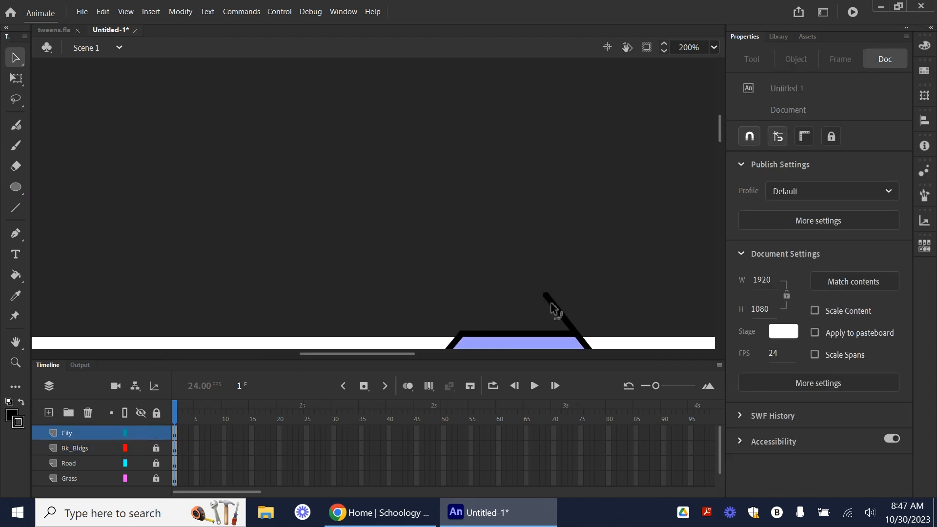
Fill the second building from the left with light blue.
{"action": "left_click", "coordinate": [556, 308]}
{"action": "left_click", "coordinate": [714, 47]}
{"action": "left_click", "coordinate": [726, 64]}
{"action": "left_click", "coordinate": [272, 188]}
{"action": "left_click", "coordinate": [747, 262]}
{"action": "left_click", "coordinate": [701, 339]}
Select the stepped rooftop and antenna above the second building and nudge them slightly to the right.
{"action": "left_click_drag", "start_coordinate": [226, 61], "coordinate": [314, 108]}
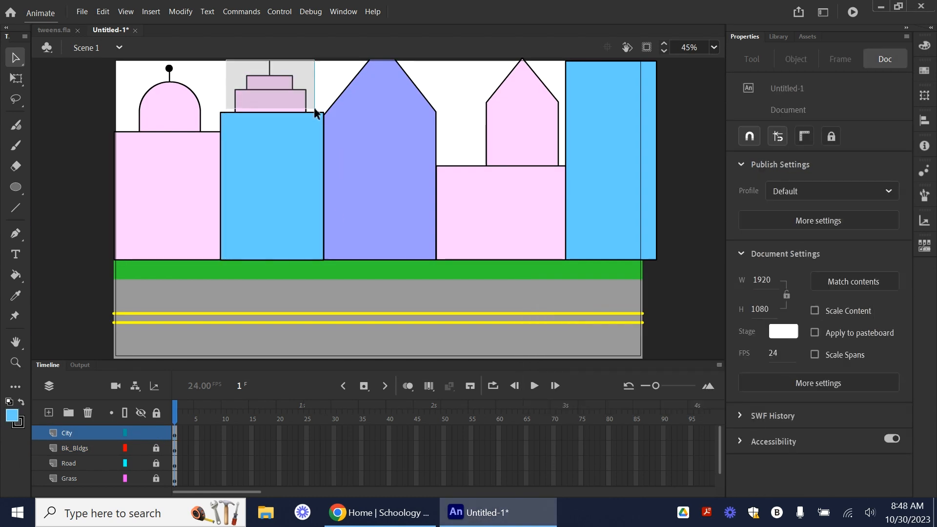
{"action": "key", "text": "Right"}
{"action": "key", "text": "Right"}
{"action": "key", "text": "Right"}
{"action": "key", "text": "Right"}
{"action": "key", "text": "Right"}
{"action": "key", "text": "Right"}
{"action": "key", "text": "Right"}
{"action": "left_click", "coordinate": [326, 78]}
Fill the second building's upper rooftop tier with light blue and its lower tier with light gray.
{"action": "left_click", "coordinate": [272, 101]}
{"action": "left_click", "coordinate": [747, 263]}
{"action": "left_click", "coordinate": [559, 340]}
{"action": "left_click", "coordinate": [272, 83]}
{"action": "left_click", "coordinate": [747, 263]}
{"action": "left_click", "coordinate": [701, 339]}
{"action": "left_click", "coordinate": [272, 102]}
{"action": "left_click", "coordinate": [747, 263]}
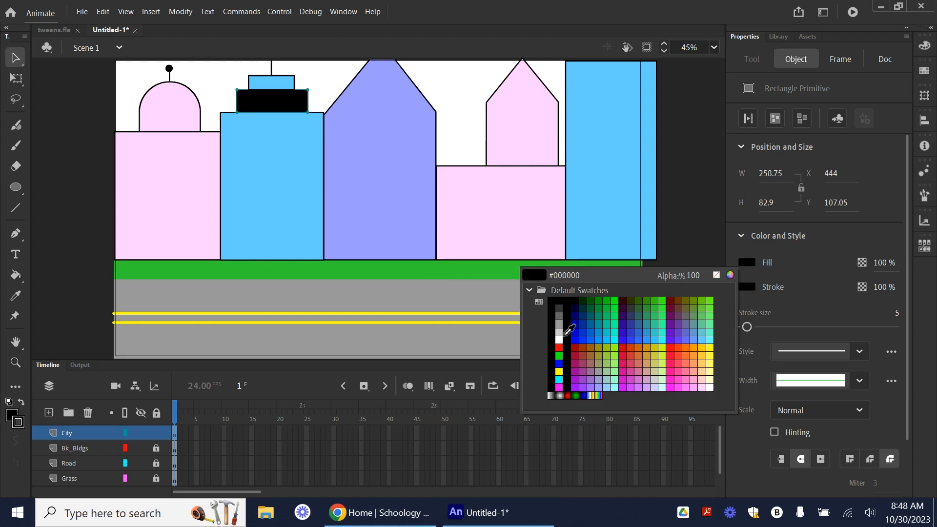
{"action": "left_click", "coordinate": [559, 332]}
Unlock the Bk_Bldgs layer and fill the round-topped and pointed back buildings with periwinkle blue.
{"action": "left_click", "coordinate": [157, 448]}
{"action": "left_click", "coordinate": [170, 105]}
{"action": "left_click", "coordinate": [747, 262]}
{"action": "left_click", "coordinate": [599, 388]}
{"action": "left_click", "coordinate": [542, 73]}
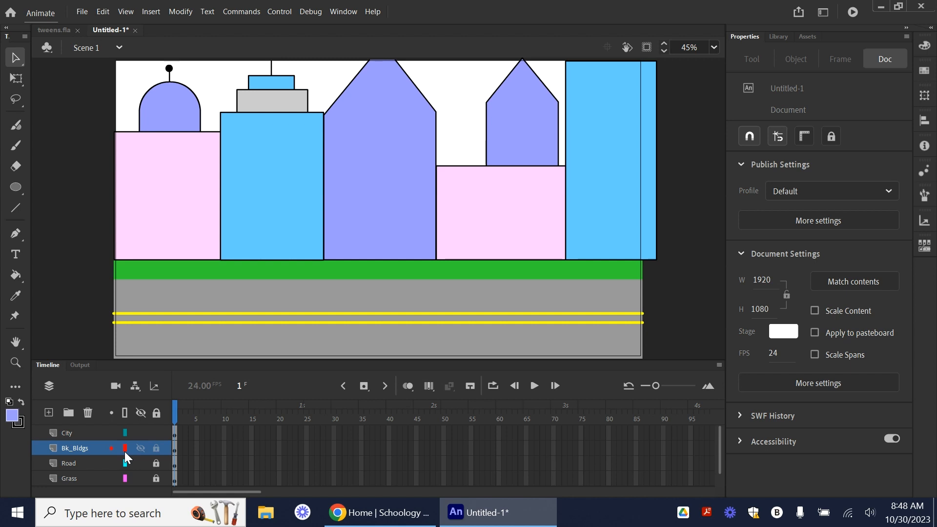
Lock the building layers, add a new layer above City and name it Doors/Windows.
{"action": "left_click", "coordinate": [156, 432]}
{"action": "left_click", "coordinate": [48, 412]}
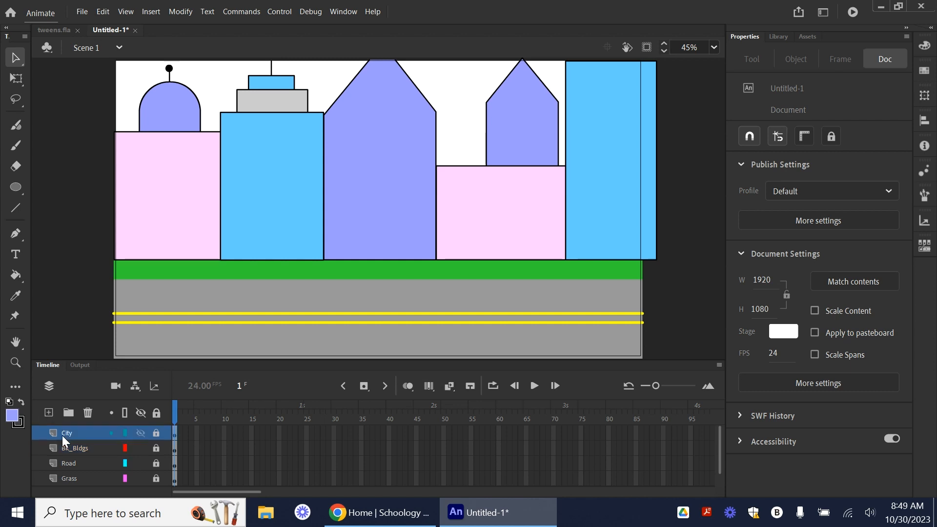
{"action": "double_click", "coordinate": [76, 433]}
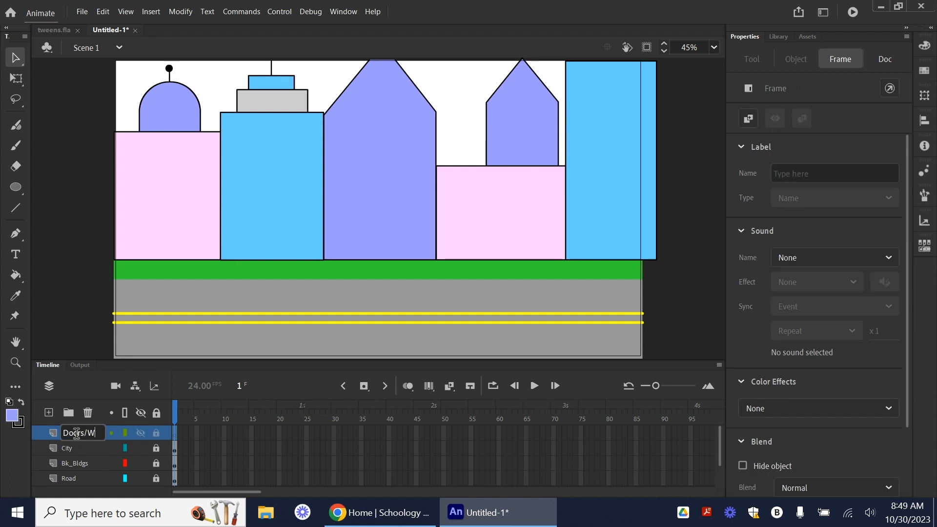
{"action": "key", "text": "Return"}
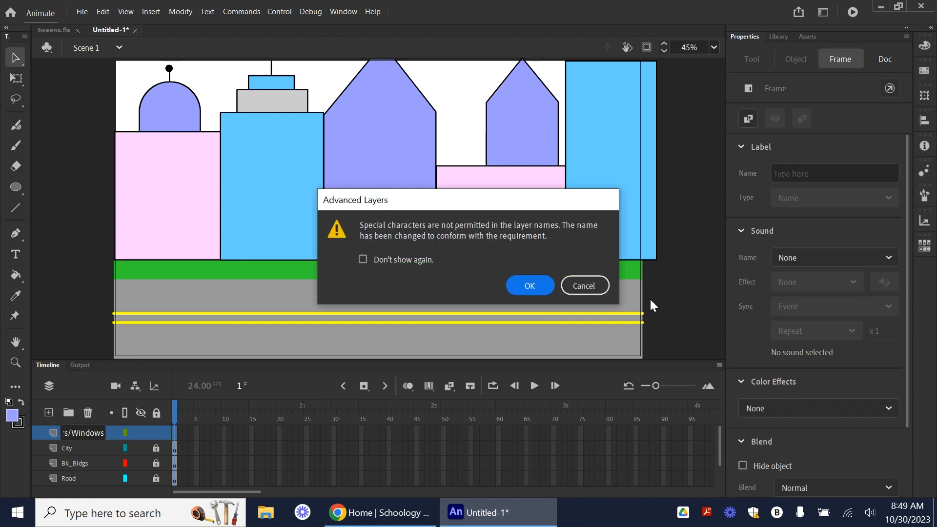
{"action": "left_click", "coordinate": [546, 286]}
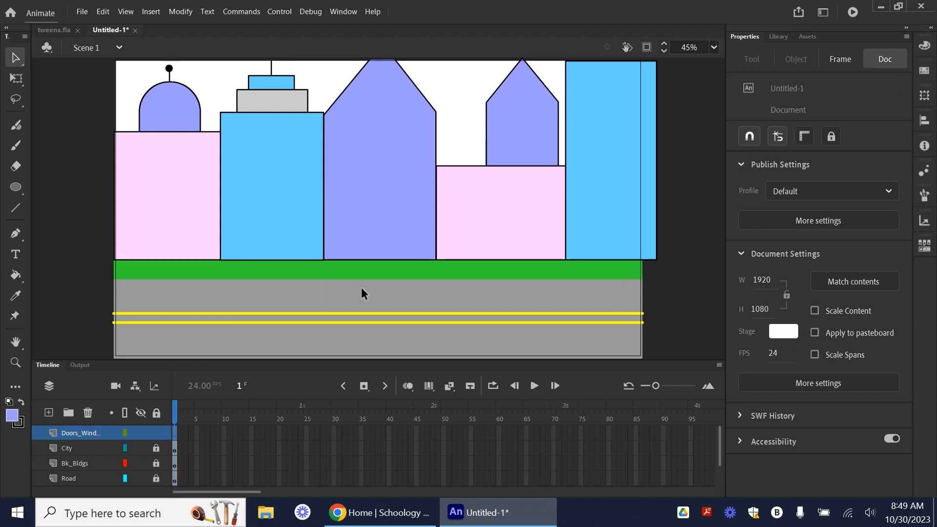
Draw a light gray rectangular door at the base of the second building and copy it to the two neighboring buildings.
{"action": "left_click_drag", "start_coordinate": [16, 187], "coordinate": [74, 184]}
{"action": "mouse_move", "coordinate": [255, 218]}
{"action": "left_mouse_down"}
{"action": "mouse_move", "coordinate": [288, 260]}
{"action": "mouse_move", "coordinate": [274, 242]}
{"action": "mouse_move", "coordinate": [158, 253]}
{"action": "mouse_move", "coordinate": [307, 285]}
{"action": "left_mouse_up"}
{"action": "left_click", "coordinate": [746, 262]}
{"action": "left_click", "coordinate": [528, 330]}
{"action": "key", "text": "ctrl+z"}
{"action": "left_click_drag", "start_coordinate": [274, 244], "coordinate": [378, 240]}
{"action": "left_click", "coordinate": [101, 253]}
Copy the first building's door to the fourth building as a side-by-side pair and to the far-right blue building.
{"action": "left_click_drag", "start_coordinate": [124, 201], "coordinate": [177, 267]}
{"action": "left_click_drag", "start_coordinate": [147, 252], "coordinate": [483, 252]}
{"action": "left_click_drag", "start_coordinate": [484, 252], "coordinate": [516, 252]}
{"action": "left_click_drag", "start_coordinate": [518, 251], "coordinate": [630, 250]}
{"action": "left_click", "coordinate": [529, 227]}
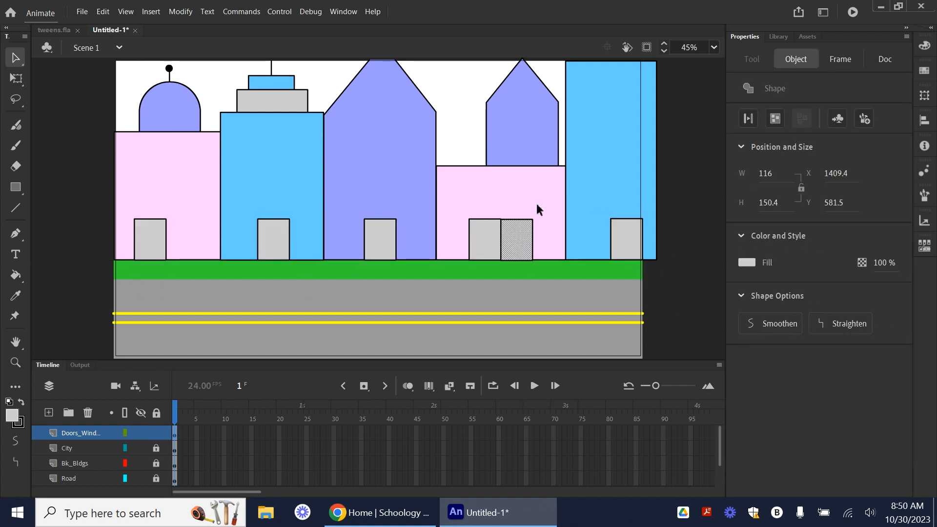
Undo the last door placement and copy a door onto the far-right blue building, slightly further right.
{"action": "key", "text": "ctrl+z"}
{"action": "key", "text": "ctrl+z"}
{"action": "left_click", "coordinate": [713, 48]}
{"action": "left_click", "coordinate": [727, 176]}
{"action": "left_click_drag", "start_coordinate": [417, 241], "coordinate": [558, 241]}
{"action": "left_click", "coordinate": [713, 47]}
{"action": "left_click", "coordinate": [724, 182]}
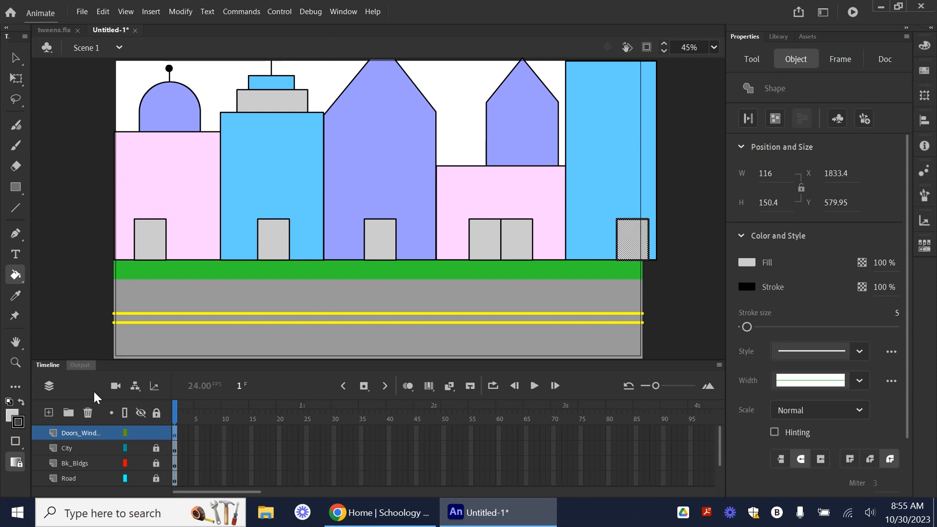
Draw a wide light gray window across the leftmost pink building and divide it with vertical lines.
{"action": "key", "text": "r"}
{"action": "mouse_move", "coordinate": [114, 143]}
{"action": "left_mouse_down"}
{"action": "mouse_move", "coordinate": [205, 187]}
{"action": "mouse_move", "coordinate": [212, 208]}
{"action": "mouse_move", "coordinate": [196, 144]}
{"action": "left_mouse_up"}
{"action": "key", "text": "n"}
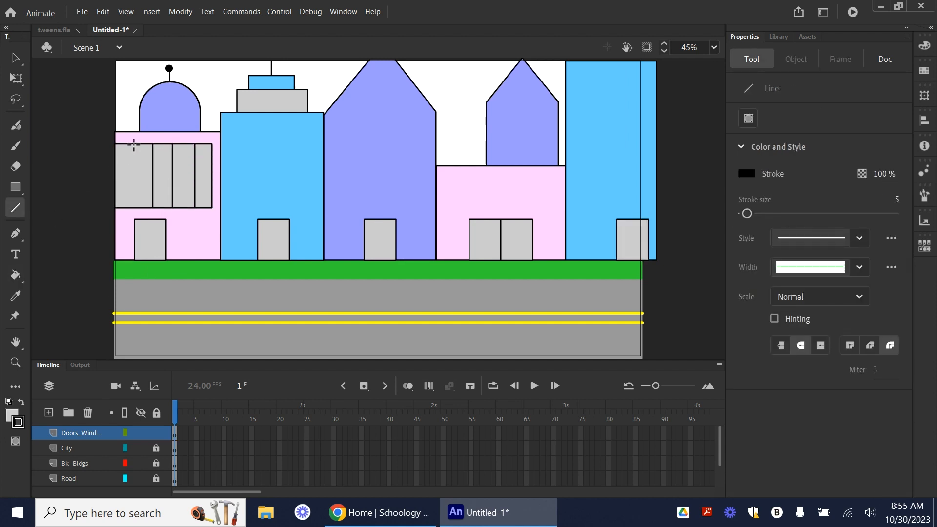
{"action": "left_click_drag", "start_coordinate": [115, 185], "coordinate": [211, 186]}
{"action": "key", "text": "v"}
{"action": "left_click", "coordinate": [186, 163]}
{"action": "key", "text": "ctrl+z"}
{"action": "key", "text": "ctrl+z"}
Nudge the window's vertical divider lines to the left so the panes are evenly spaced.
{"action": "left_click", "coordinate": [153, 181]}
{"action": "key", "text": "Left"}
{"action": "key", "text": "Left"}
{"action": "key", "text": "Left"}
{"action": "key", "text": "Left"}
{"action": "left_click", "coordinate": [131, 184]}
{"action": "left_click", "coordinate": [151, 183]}
{"action": "left_click", "coordinate": [194, 179]}
{"action": "key", "text": "Left"}
{"action": "key", "text": "Left"}
{"action": "key", "text": "Left"}
{"action": "key", "text": "Left"}
Draw a horizontal divider line across the middle of the leftmost building's window.
{"action": "key", "text": "n"}
{"action": "mouse_move", "coordinate": [212, 165]}
{"action": "left_mouse_down"}
{"action": "mouse_move", "coordinate": [114, 165]}
{"action": "mouse_move", "coordinate": [212, 176]}
{"action": "left_mouse_up"}
{"action": "key", "text": "ctrl+z"}
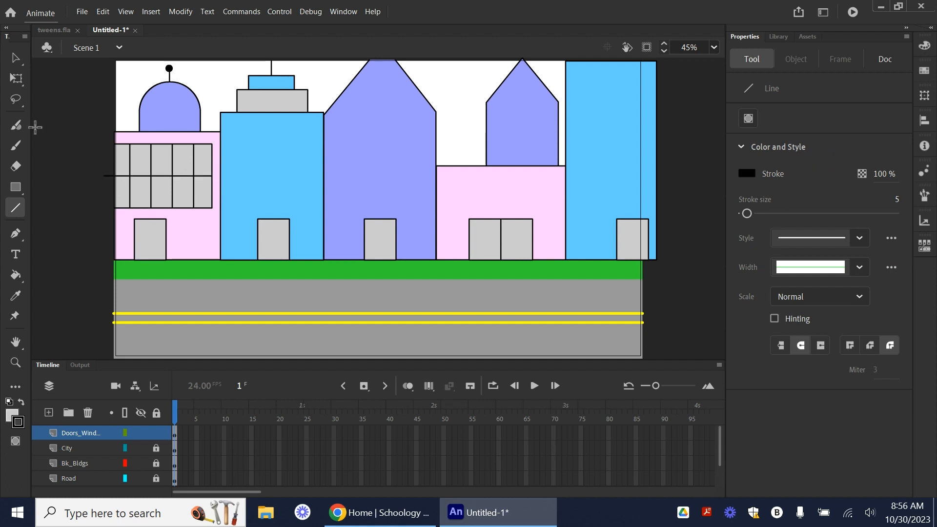
Select the leftmost building's whole window grid and combine it into one object with Union.
{"action": "key", "text": "v"}
{"action": "left_click", "coordinate": [107, 265]}
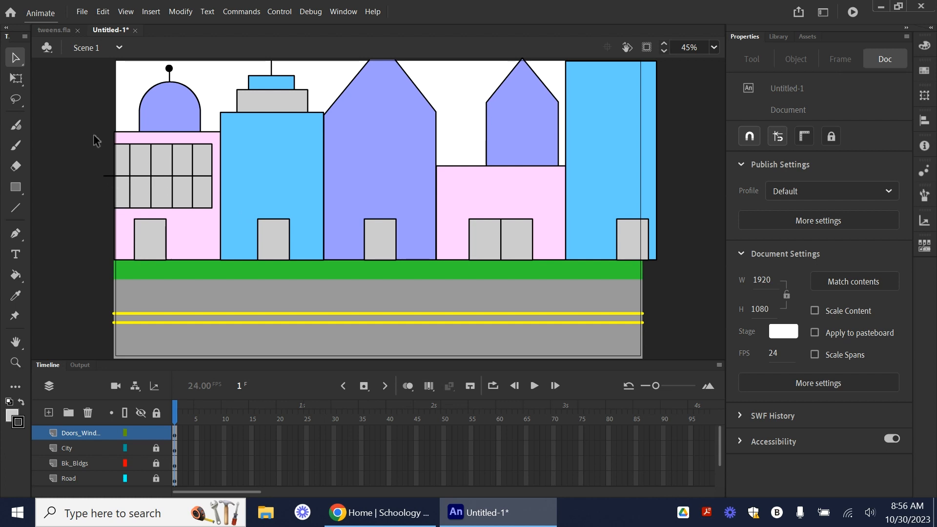
{"action": "mouse_move", "coordinate": [99, 139]}
{"action": "left_mouse_down"}
{"action": "mouse_move", "coordinate": [214, 198]}
{"action": "mouse_move", "coordinate": [214, 218]}
{"action": "left_mouse_up"}
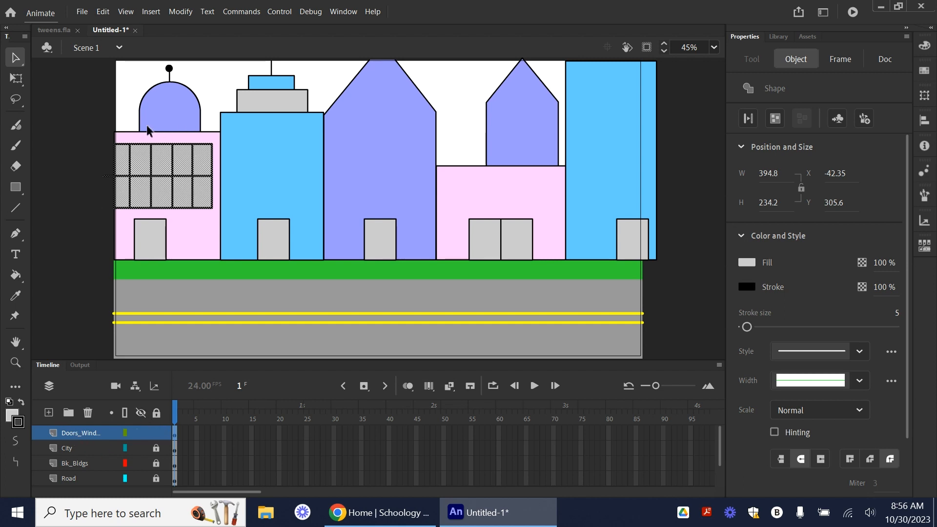
{"action": "left_click", "coordinate": [168, 14]}
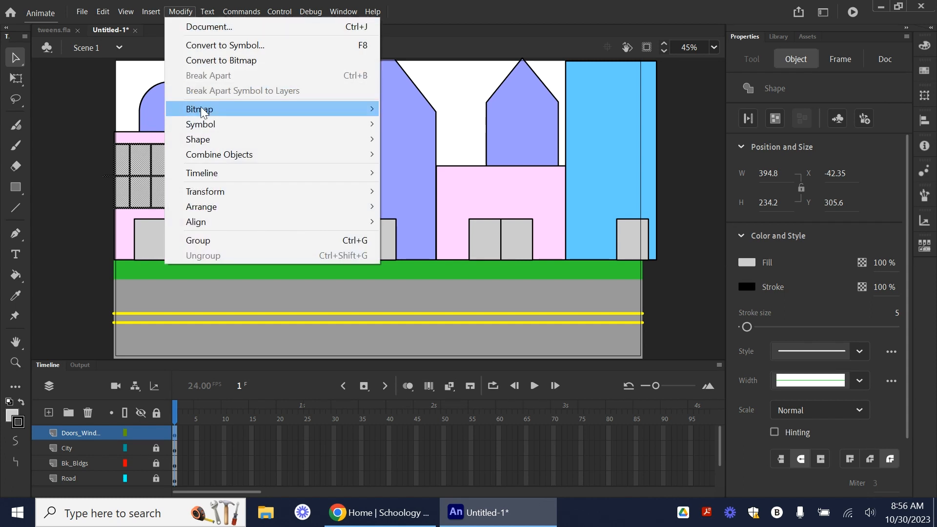
{"action": "mouse_move", "coordinate": [200, 119]}
{"action": "mouse_move", "coordinate": [250, 157]}
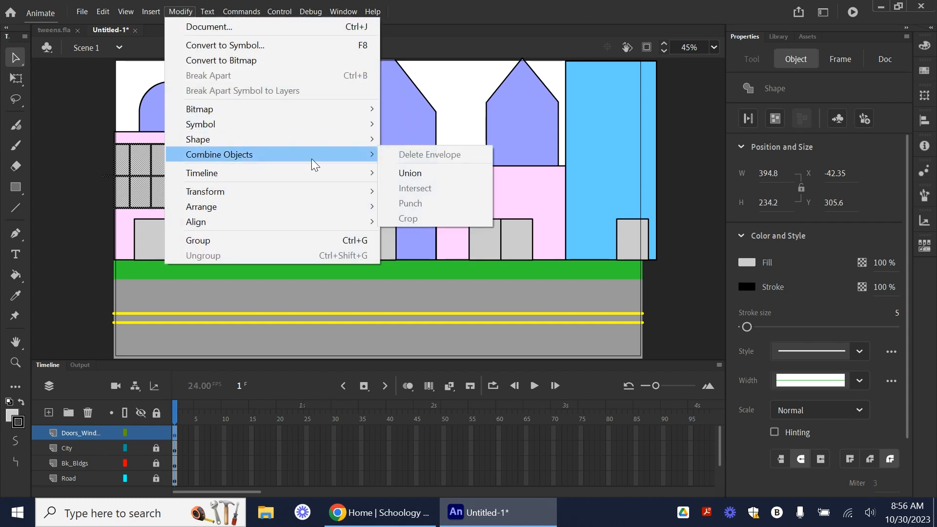
{"action": "left_click", "coordinate": [408, 174]}
{"action": "left_click", "coordinate": [66, 177]}
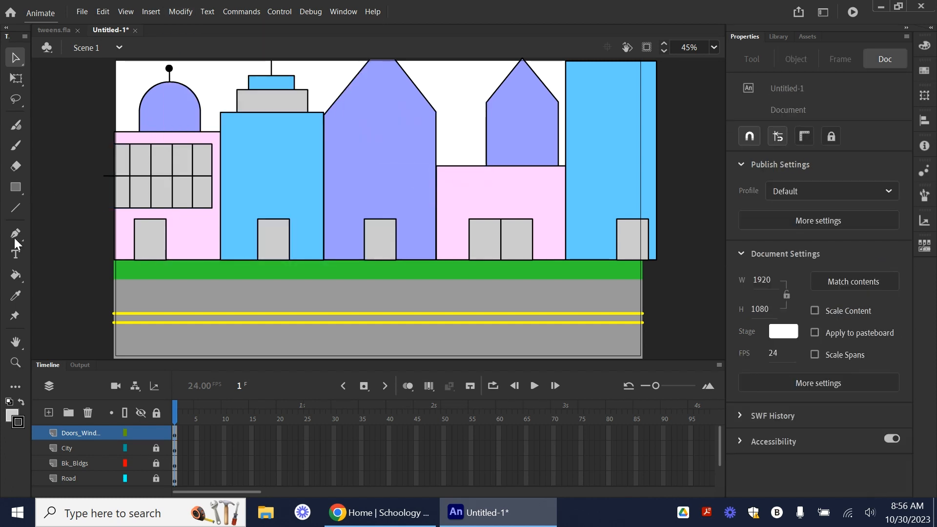
Fill alternate panes of the leftmost building's window with dark gray in a checkerboard pattern using the Paint Bucket.
{"action": "left_click", "coordinate": [16, 280]}
{"action": "left_click", "coordinate": [14, 413]}
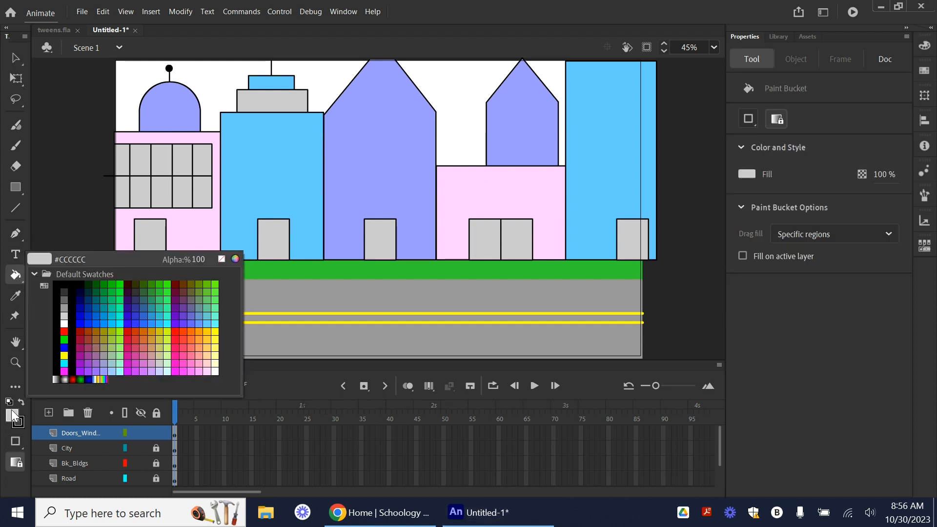
{"action": "left_click", "coordinate": [64, 308]}
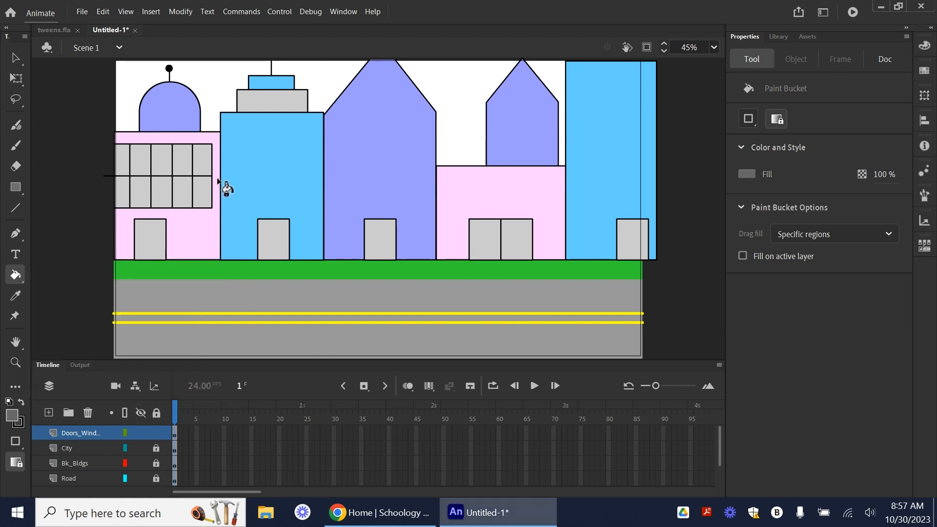
{"action": "left_click", "coordinate": [200, 182]}
{"action": "left_click", "coordinate": [183, 162]}
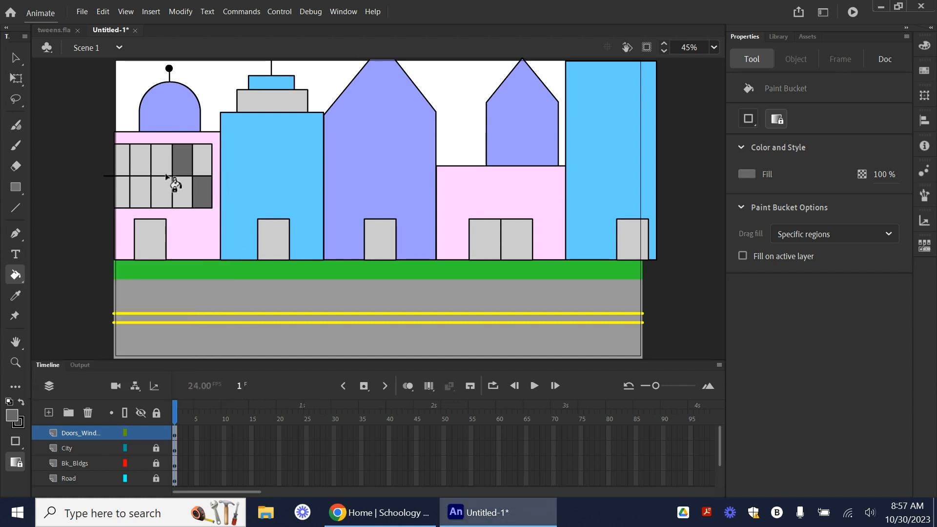
{"action": "left_click", "coordinate": [162, 196]}
{"action": "left_click", "coordinate": [142, 163]}
{"action": "left_click", "coordinate": [117, 192]}
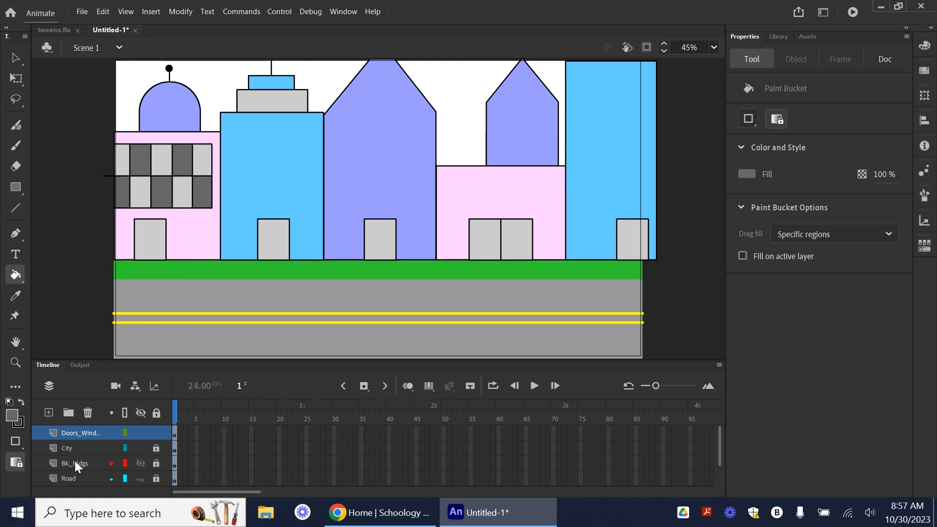
Draw light gray rectangular windows in rows on the second building's upper wall.
{"action": "left_click", "coordinate": [15, 188]}
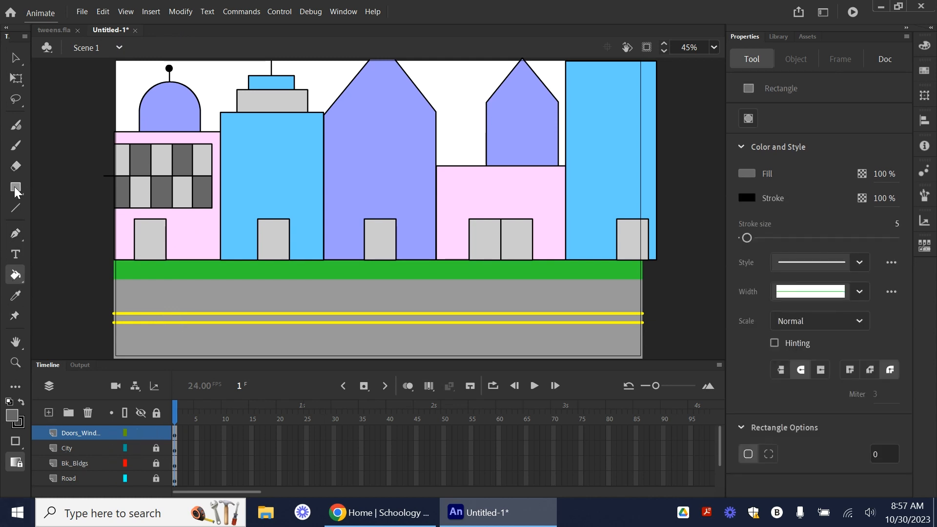
{"action": "left_click_drag", "start_coordinate": [260, 196], "coordinate": [307, 150]}
{"action": "key", "text": "v"}
{"action": "key", "text": "ctrl+z"}
{"action": "double_click", "coordinate": [241, 149]}
{"action": "left_click", "coordinate": [263, 172]}
Nudge the second building's upper row of windows and its door slightly to the left.
{"action": "left_click_drag", "start_coordinate": [223, 120], "coordinate": [321, 164]}
{"action": "key", "text": "Left"}
{"action": "key", "text": "Left"}
{"action": "key", "text": "Left"}
{"action": "left_click_drag", "start_coordinate": [272, 148], "coordinate": [293, 262]}
{"action": "key", "text": "Left"}
{"action": "key", "text": "Left"}
{"action": "key", "text": "Left"}
{"action": "key", "text": "Left"}
Draw small windows beside the second building's door and nudge the left one slightly to the right.
{"action": "left_click", "coordinate": [302, 237]}
{"action": "key", "text": "r"}
{"action": "mouse_move", "coordinate": [228, 216]}
{"action": "left_mouse_down"}
{"action": "mouse_move", "coordinate": [249, 252]}
{"action": "mouse_move", "coordinate": [305, 233]}
{"action": "left_mouse_up"}
{"action": "key", "text": "v"}
{"action": "double_click", "coordinate": [239, 232]}
{"action": "mouse_move", "coordinate": [252, 214]}
{"action": "left_mouse_down"}
{"action": "mouse_move", "coordinate": [291, 271]}
{"action": "mouse_move", "coordinate": [251, 259]}
{"action": "left_mouse_up"}
{"action": "key", "text": "Right"}
{"action": "key", "text": "Right"}
{"action": "key", "text": "Right"}
Nudge the small ground-floor windows beside the second building's door slightly down.
{"action": "left_click", "coordinate": [292, 279]}
{"action": "key", "text": "Down"}
{"action": "key", "text": "Down"}
{"action": "key", "text": "Down"}
{"action": "key", "text": "Down"}
{"action": "key", "text": "Down"}
{"action": "key", "text": "Down"}
{"action": "left_click_drag", "start_coordinate": [292, 212], "coordinate": [320, 257]}
{"action": "key", "text": "Down"}
{"action": "key", "text": "Down"}
{"action": "key", "text": "Down"}
{"action": "key", "text": "Down"}
{"action": "key", "text": "Down"}
{"action": "key", "text": "Down"}
Delete the small window to the right of the second building's door and replace it with a copy of the left one.
{"action": "left_click", "coordinate": [73, 218]}
{"action": "left_click_drag", "start_coordinate": [225, 213], "coordinate": [238, 233]}
{"action": "left_click", "coordinate": [16, 78]}
{"action": "left_click", "coordinate": [300, 240]}
{"action": "left_click", "coordinate": [16, 58]}
{"action": "key", "text": "Delete"}
{"action": "left_click", "coordinate": [86, 229]}
{"action": "left_click", "coordinate": [16, 78]}
{"action": "left_click", "coordinate": [304, 239]}
{"action": "key", "text": "Delete"}
{"action": "double_click", "coordinate": [314, 228]}
{"action": "key", "text": "Delete"}
{"action": "left_click_drag", "start_coordinate": [238, 233], "coordinate": [304, 232]}
{"action": "left_click", "coordinate": [138, 264]}
Draw a wide light grey window strip above the fourth building's double door and divide it evenly into five panes with vertical lines.
{"action": "key", "text": "r"}
{"action": "mouse_move", "coordinate": [444, 176]}
{"action": "left_mouse_down"}
{"action": "mouse_move", "coordinate": [558, 214]}
{"action": "mouse_move", "coordinate": [557, 208]}
{"action": "left_mouse_up"}
{"action": "key", "text": "n"}
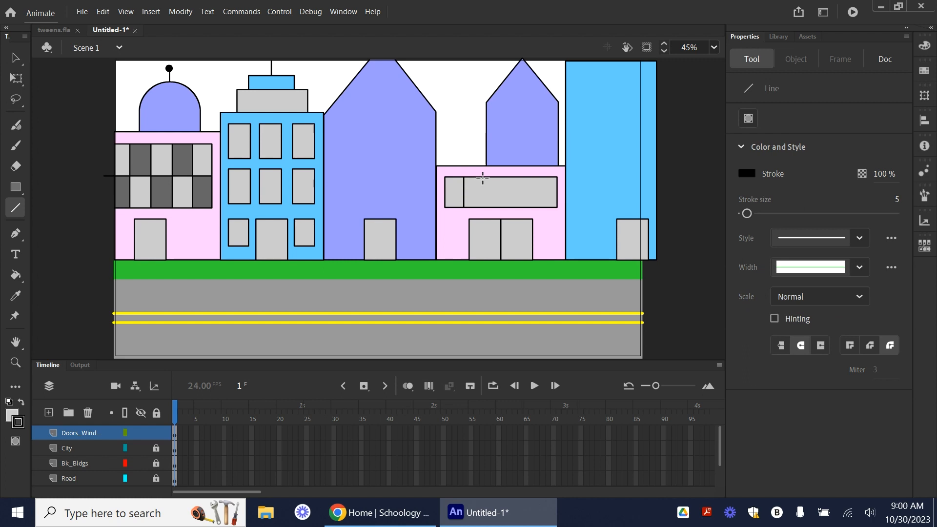
{"action": "left_click_drag", "start_coordinate": [530, 178], "coordinate": [530, 207]}
{"action": "key", "text": "v"}
{"action": "left_click_drag", "start_coordinate": [464, 193], "coordinate": [466, 193]}
{"action": "left_click_drag", "start_coordinate": [530, 196], "coordinate": [511, 197]}
{"action": "left_click_drag", "start_coordinate": [482, 197], "coordinate": [511, 194]}
{"action": "left_click", "coordinate": [616, 199]}
{"action": "left_click", "coordinate": [15, 188]}
{"action": "mouse_move", "coordinate": [147, 110]}
{"action": "left_mouse_down"}
{"action": "mouse_move", "coordinate": [192, 132]}
{"action": "mouse_move", "coordinate": [171, 132]}
{"action": "left_mouse_up"}
{"action": "left_click", "coordinate": [18, 185]}
{"action": "left_click", "coordinate": [64, 206]}
{"action": "key", "text": "ctrl+z"}
Draw a light grey oval window inside the dome of the first building and try removing its overhanging piece.
{"action": "left_click", "coordinate": [16, 58]}
{"action": "left_click", "coordinate": [16, 187]}
{"action": "left_click_drag", "start_coordinate": [148, 93], "coordinate": [192, 131]}
{"action": "left_click", "coordinate": [16, 58]}
{"action": "left_click", "coordinate": [153, 130]}
{"action": "key", "text": "Delete"}
{"action": "key", "text": "ctrl+z"}
{"action": "key", "text": "ctrl+z"}
{"action": "key", "text": "ctrl+z"}
{"action": "key", "text": "ctrl+z"}
{"action": "left_click", "coordinate": [102, 11]}
{"action": "left_click", "coordinate": [128, 41]}
Shape the dome window into nested arches and delete the pieces that extend beyond it at the dome's base.
{"action": "left_click", "coordinate": [16, 78]}
{"action": "mouse_move", "coordinate": [169, 110]}
{"action": "left_mouse_down"}
{"action": "mouse_move", "coordinate": [171, 97]}
{"action": "mouse_move", "coordinate": [192, 120]}
{"action": "mouse_move", "coordinate": [171, 110]}
{"action": "mouse_move", "coordinate": [173, 124]}
{"action": "left_mouse_up"}
{"action": "left_click", "coordinate": [15, 207]}
{"action": "left_click", "coordinate": [16, 58]}
{"action": "left_click", "coordinate": [171, 110]}
{"action": "left_click", "coordinate": [78, 161]}
{"action": "left_click", "coordinate": [150, 134]}
{"action": "key", "text": "Delete"}
{"action": "left_click", "coordinate": [191, 135]}
{"action": "key", "text": "Delete"}
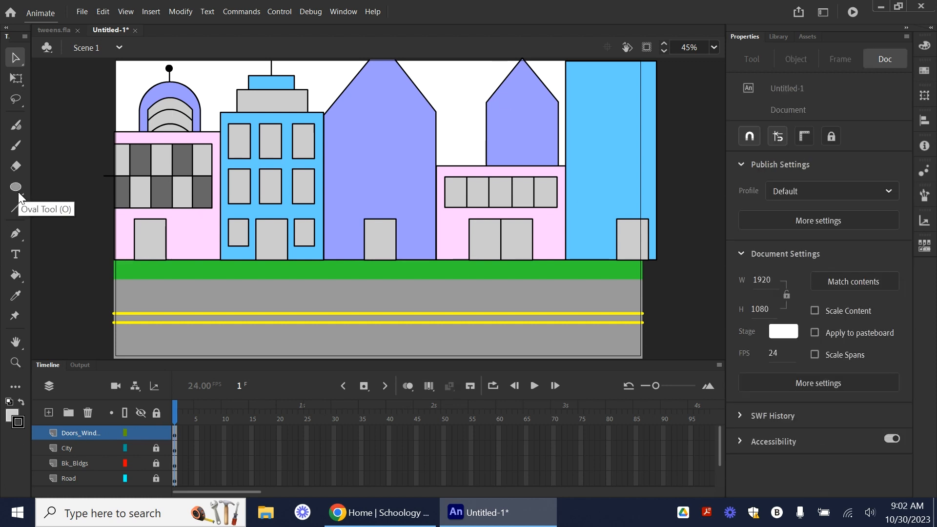
Draw a large light grey window on the tall blue building at the street's right end and divide it into two columns and four rows.
{"action": "left_click", "coordinate": [16, 188]}
{"action": "left_click", "coordinate": [58, 190]}
{"action": "left_click_drag", "start_coordinate": [584, 61], "coordinate": [656, 207]}
{"action": "left_click", "coordinate": [15, 208]}
{"action": "left_click_drag", "start_coordinate": [584, 93], "coordinate": [679, 93]}
{"action": "left_click_drag", "start_coordinate": [678, 131], "coordinate": [584, 131]}
{"action": "left_click_drag", "start_coordinate": [620, 81], "coordinate": [620, 208]}
{"action": "left_click", "coordinate": [16, 59]}
Combine the fourth building's window strip into one object and fill its second and fourth panes dark grey.
{"action": "left_click", "coordinate": [180, 12]}
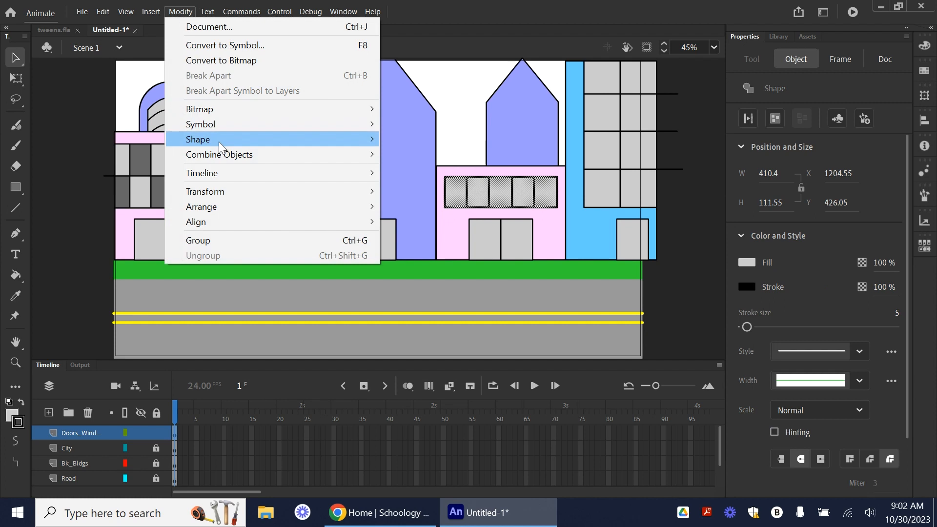
{"action": "left_click", "coordinate": [15, 274]}
{"action": "left_click", "coordinate": [13, 416]}
{"action": "left_click", "coordinate": [35, 297]}
{"action": "left_click", "coordinate": [477, 193]}
{"action": "left_click", "coordinate": [522, 192]}
Combine the tall blue building's window grid into one object and fill alternate panes dark grey in a checkerboard pattern.
{"action": "left_click", "coordinate": [15, 58]}
{"action": "left_click_drag", "start_coordinate": [576, 216], "coordinate": [683, 61]}
{"action": "left_click", "coordinate": [181, 12]}
{"action": "left_click", "coordinate": [16, 275]}
{"action": "left_click", "coordinate": [602, 77]}
{"action": "left_click", "coordinate": [638, 113]}
{"action": "left_click", "coordinate": [602, 149]}
{"action": "left_click", "coordinate": [638, 189]}
Unlock the City layer, lock the doors and windows layer, and make City the active layer.
{"action": "left_click", "coordinate": [156, 448]}
{"action": "left_click", "coordinate": [156, 433]}
{"action": "left_click", "coordinate": [15, 187]}
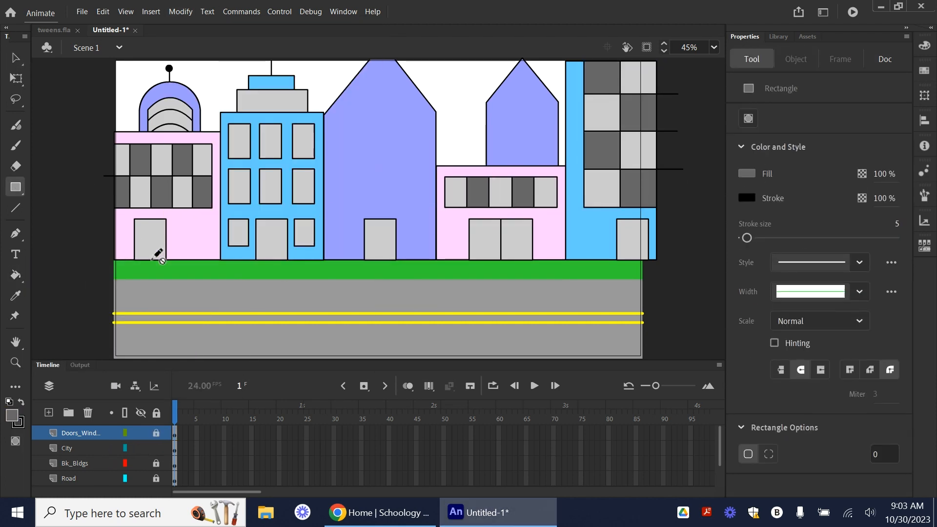
{"action": "left_click", "coordinate": [67, 447]}
{"action": "left_click", "coordinate": [12, 415]}
{"action": "key", "text": "ctrl+z"}
{"action": "left_click", "coordinate": [16, 187]}
{"action": "left_click_drag", "start_coordinate": [324, 197], "coordinate": [436, 213]}
{"action": "left_click", "coordinate": [747, 173]}
{"action": "left_click", "coordinate": [561, 250]}
{"action": "left_click", "coordinate": [15, 58]}
{"action": "key", "text": "ctrl+z"}
Draw a narrow light grey band across the full width of the third building just above its door.
{"action": "left_click", "coordinate": [16, 186]}
{"action": "left_click", "coordinate": [20, 424]}
{"action": "left_click", "coordinate": [35, 280]}
{"action": "left_click_drag", "start_coordinate": [324, 199], "coordinate": [436, 213]}
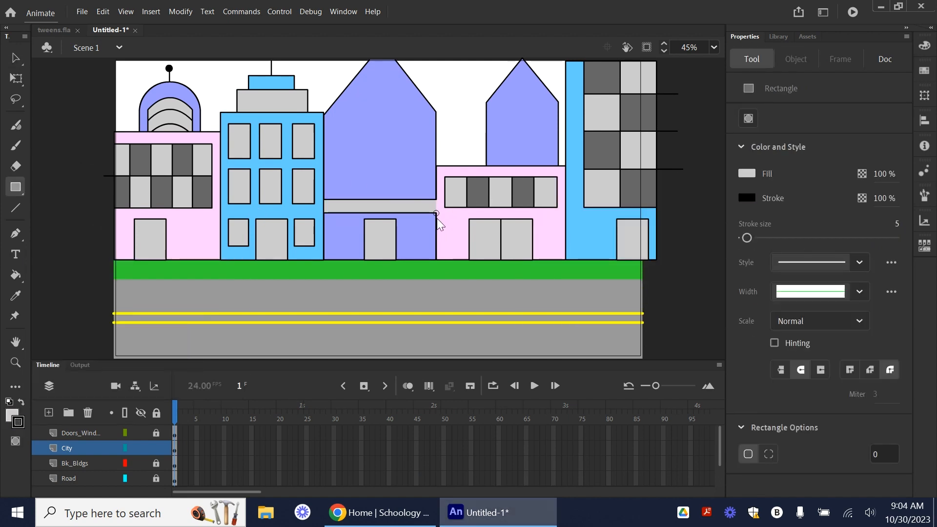
Add a second light grey band across the third building, directly above the first one.
{"action": "left_click", "coordinate": [713, 48]}
{"action": "left_click", "coordinate": [689, 129]}
{"action": "left_click", "coordinate": [16, 59]}
{"action": "left_click_drag", "start_coordinate": [137, 121], "coordinate": [637, 168]}
Touch up the third building's outline at the right end of the two grey bands.
{"action": "left_click", "coordinate": [637, 200]}
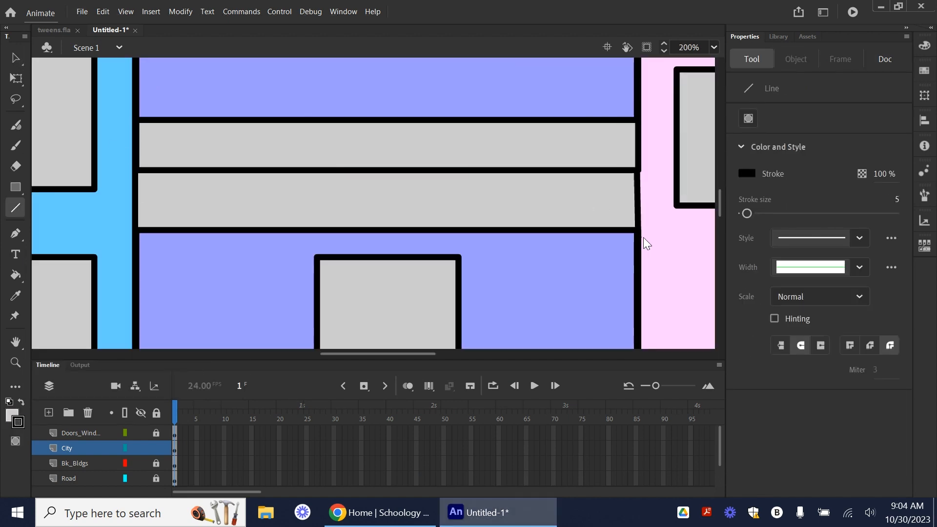
{"action": "left_click", "coordinate": [657, 234]}
{"action": "left_click", "coordinate": [714, 47]}
{"action": "left_click", "coordinate": [689, 58]}
{"action": "left_click", "coordinate": [714, 48]}
{"action": "left_click", "coordinate": [690, 117]}
{"action": "left_click", "coordinate": [508, 219]}
{"action": "left_click", "coordinate": [714, 47]}
{"action": "left_click", "coordinate": [690, 58]}
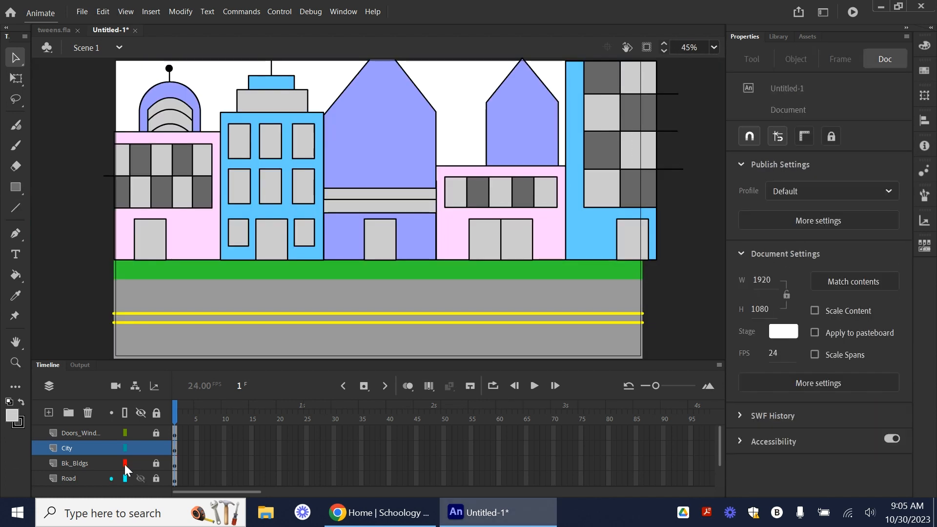
Draw five vertical lines on the third building, running from its roof edge down to the upper grey band.
{"action": "left_click", "coordinate": [16, 208]}
{"action": "left_click_drag", "start_coordinate": [382, 61], "coordinate": [382, 187]}
{"action": "left_click_drag", "start_coordinate": [364, 68], "coordinate": [364, 188]}
{"action": "left_click_drag", "start_coordinate": [344, 91], "coordinate": [344, 188]}
{"action": "left_click_drag", "start_coordinate": [402, 71], "coordinate": [402, 188]}
{"action": "left_click_drag", "start_coordinate": [419, 92], "coordinate": [419, 188]}
{"action": "key", "text": "v"}
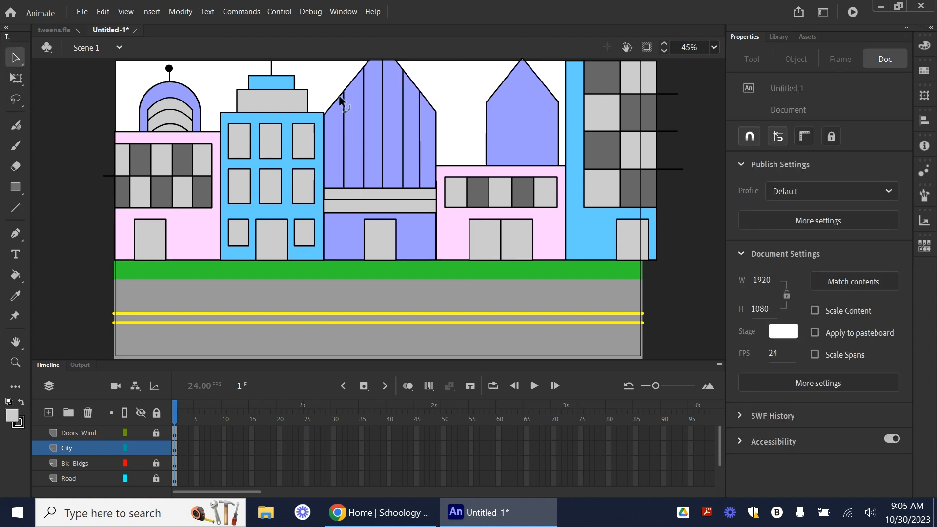
Select the third building's upper section with its five vertical lines and combine them into one drawing object.
{"action": "left_click", "coordinate": [339, 96]}
{"action": "left_click", "coordinate": [417, 87], "text": "shift"}
{"action": "left_click", "coordinate": [419, 117], "text": "shift"}
{"action": "left_click", "coordinate": [402, 129], "text": "shift"}
{"action": "left_click", "coordinate": [382, 137], "text": "shift"}
{"action": "left_click", "coordinate": [364, 147], "text": "shift"}
{"action": "left_click", "coordinate": [344, 147], "text": "shift"}
{"action": "left_click", "coordinate": [208, 11]}
{"action": "mouse_move", "coordinate": [181, 12]}
{"action": "mouse_move", "coordinate": [210, 134]}
{"action": "left_click", "coordinate": [322, 150]}
Try a very light grey fill on the vertical stripes of the third building's upper section.
{"action": "left_click", "coordinate": [13, 415]}
{"action": "left_click", "coordinate": [65, 319]}
{"action": "left_click", "coordinate": [16, 275]}
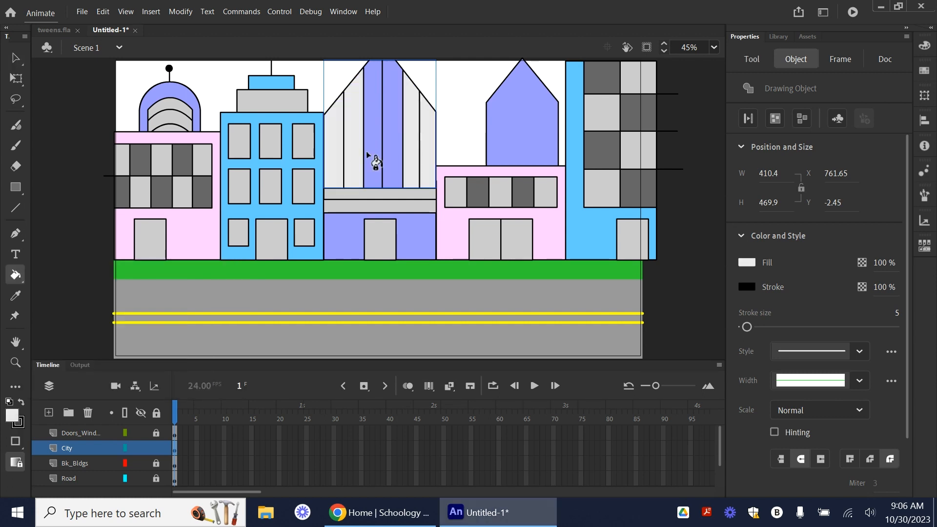
{"action": "left_click", "coordinate": [373, 161]}
Fill all the vertical stripes of the third building's upper section with light grey.
{"action": "left_click", "coordinate": [13, 415]}
{"action": "left_click", "coordinate": [67, 312]}
{"action": "left_click", "coordinate": [15, 57]}
{"action": "left_click", "coordinate": [15, 275]}
{"action": "left_click", "coordinate": [373, 161]}
{"action": "left_click", "coordinate": [16, 57]}
{"action": "left_click", "coordinate": [361, 159]}
{"action": "left_click_drag", "start_coordinate": [362, 158], "coordinate": [391, 152]}
{"action": "key", "text": "ctrl+z"}
Draw a black horizontal line across the third building's flat roof top, joining the two sloping edges.
{"action": "left_click", "coordinate": [16, 208]}
{"action": "left_click", "coordinate": [714, 47]}
{"action": "left_click", "coordinate": [691, 139]}
{"action": "scroll", "coordinate": [403, 244], "scroll_direction": "up", "scroll_amount": 10}
{"action": "left_click_drag", "start_coordinate": [340, 246], "coordinate": [454, 246]}
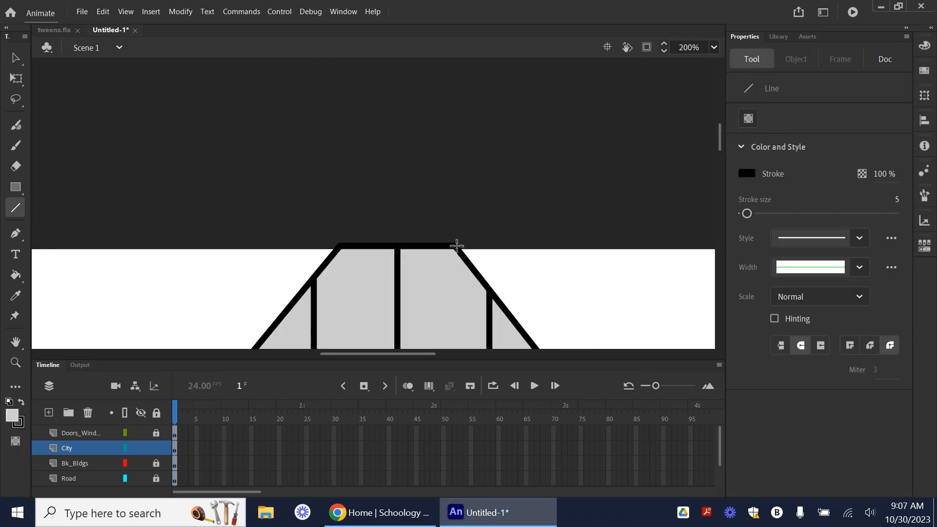
Select the new roof line together with the third building's striped section and combine them into one drawing object.
{"action": "left_click", "coordinate": [714, 48]}
{"action": "left_click", "coordinate": [691, 63]}
{"action": "left_click", "coordinate": [16, 57]}
{"action": "left_click", "coordinate": [405, 105]}
{"action": "left_click", "coordinate": [714, 47]}
{"action": "scroll", "coordinate": [477, 199], "scroll_direction": "up", "scroll_amount": 9}
{"action": "left_click", "coordinate": [417, 98], "text": "shift"}
{"action": "left_click", "coordinate": [87, 11]}
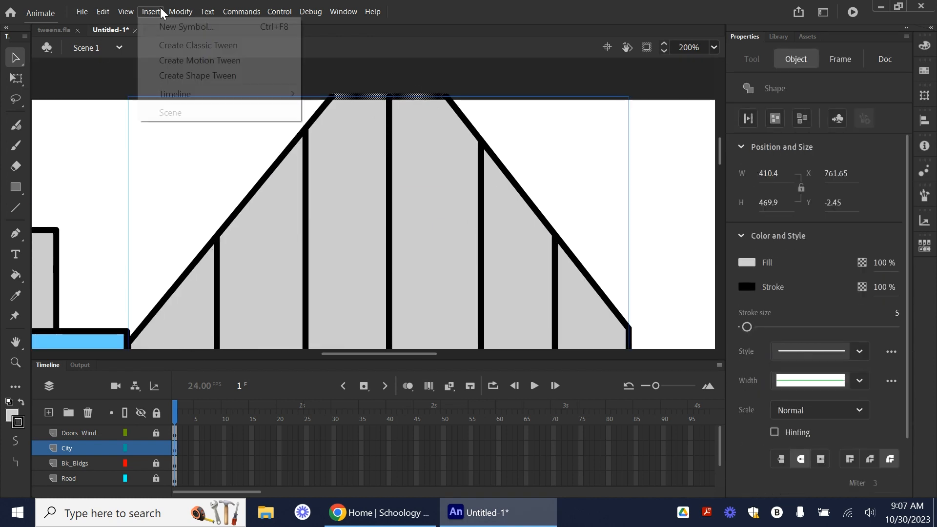
{"action": "left_click", "coordinate": [88, 12]}
{"action": "left_click", "coordinate": [714, 47]}
{"action": "left_click", "coordinate": [690, 64]}
{"action": "left_click", "coordinate": [16, 275]}
{"action": "left_click", "coordinate": [334, 146]}
{"action": "left_click", "coordinate": [16, 57]}
{"action": "left_click", "coordinate": [432, 186]}
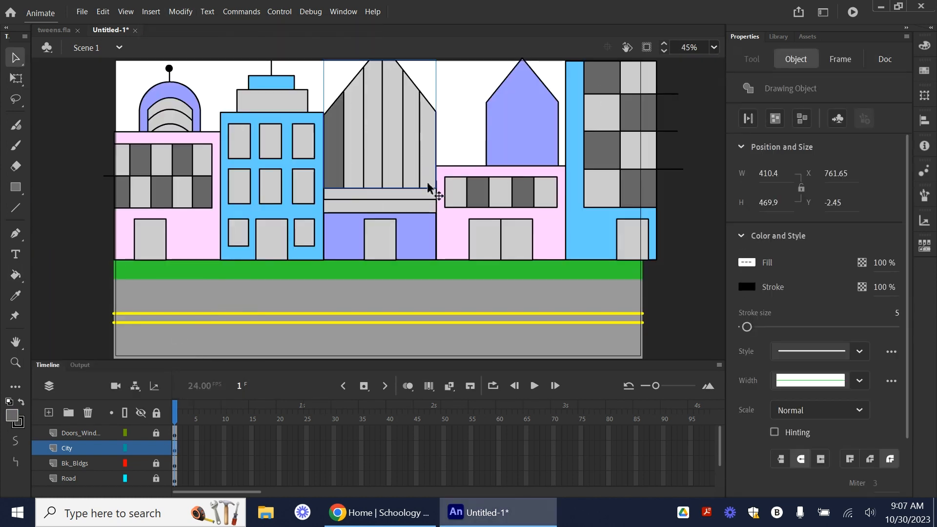
{"action": "key", "text": "ctrl+z"}
Set the fill to medium grey and try it on the outer stripes of the third building's upper section.
{"action": "left_click", "coordinate": [714, 48]}
{"action": "left_click", "coordinate": [16, 275]}
{"action": "left_click", "coordinate": [353, 147]}
{"action": "left_click", "coordinate": [12, 415]}
{"action": "left_click", "coordinate": [33, 310]}
{"action": "left_click", "coordinate": [334, 146]}
{"action": "left_click", "coordinate": [15, 57]}
{"action": "left_click", "coordinate": [16, 275]}
{"action": "left_click", "coordinate": [714, 47]}
{"action": "left_click", "coordinate": [16, 57]}
{"action": "key", "text": "shift+Down"}
{"action": "key", "text": "shift+Down"}
{"action": "key", "text": "shift+Down"}
{"action": "key", "text": "shift+Down"}
{"action": "key", "text": "shift+Down"}
{"action": "key", "text": "shift+Down"}
{"action": "key", "text": "shift+Down"}
{"action": "key", "text": "shift+Down"}
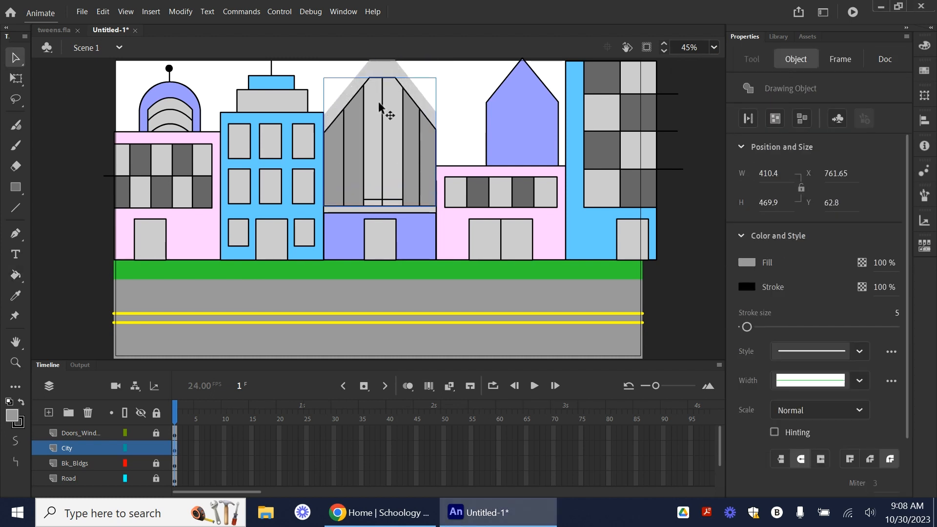
{"action": "key", "text": "k"}
{"action": "key", "text": "ctrl+z"}
Fill the two centre stripes and the outermost stripe on each side of the third building with medium grey.
{"action": "left_click", "coordinate": [380, 149]}
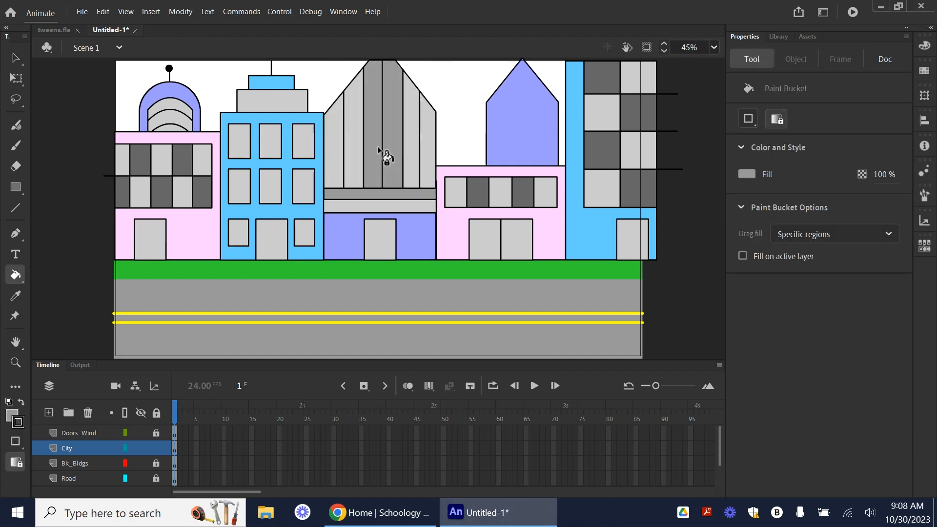
{"action": "left_click", "coordinate": [333, 146]}
{"action": "left_click", "coordinate": [426, 172]}
Draw a light grey rectangle over the third building's upper horizontal band, spanning the building's full width.
{"action": "left_click", "coordinate": [12, 415]}
{"action": "left_click", "coordinate": [33, 311]}
{"action": "left_click", "coordinate": [15, 187]}
{"action": "left_click", "coordinate": [714, 47]}
{"action": "left_click_drag", "start_coordinate": [258, 164], "coordinate": [507, 189]}
{"action": "left_click", "coordinate": [16, 57]}
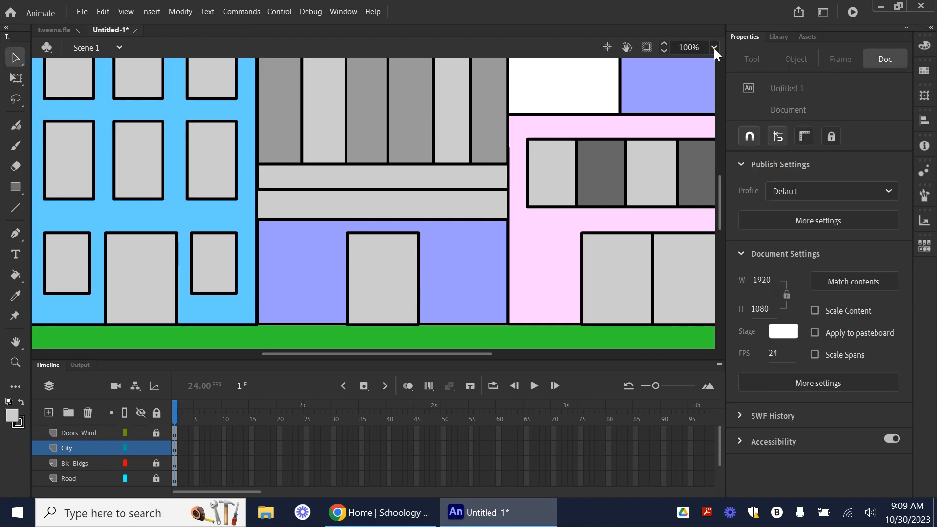
Make the Bk_Bldgs layer editable and delete the pointed purple background building behind the pink building.
{"action": "key", "text": "ctrl+2"}
{"action": "left_click", "coordinate": [128, 463]}
{"action": "left_click", "coordinate": [556, 185]}
{"action": "key", "text": "Delete"}
Draw a tall rectangular background building behind the right pink building, shift it slightly left and fill it with light purple.
{"action": "key", "text": "r"}
{"action": "left_click_drag", "start_coordinate": [492, 59], "coordinate": [559, 190]}
{"action": "key", "text": "v"}
{"action": "double_click", "coordinate": [552, 157]}
{"action": "left_click_drag", "start_coordinate": [552, 157], "coordinate": [534, 157]}
{"action": "left_click", "coordinate": [12, 416]}
{"action": "left_click", "coordinate": [84, 382]}
{"action": "left_click", "coordinate": [442, 134]}
Lock the Bk_Bldgs layer, unlock the doors and windows layer, and draw a light grey window panel on the new purple tower.
{"action": "left_click", "coordinate": [15, 188]}
{"action": "left_click", "coordinate": [156, 464]}
{"action": "left_click", "coordinate": [157, 433]}
{"action": "left_click", "coordinate": [12, 416]}
{"action": "left_click", "coordinate": [35, 315]}
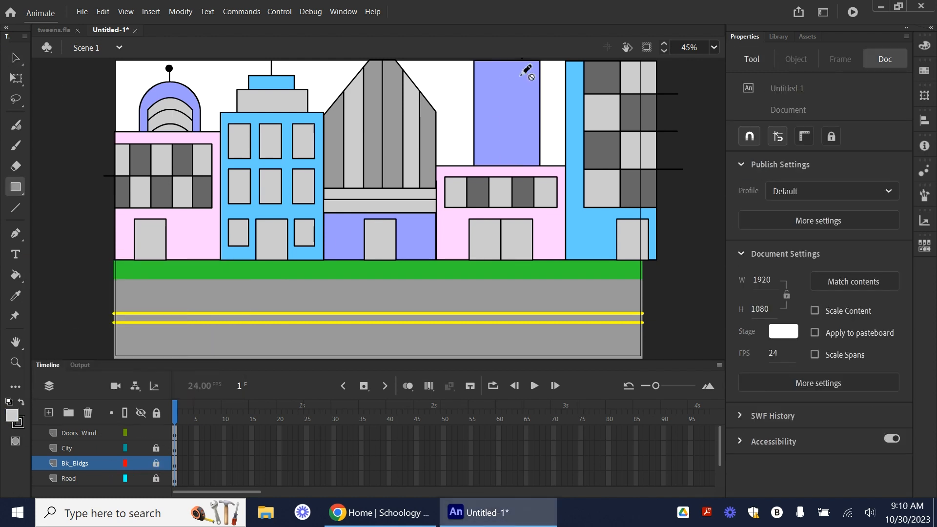
{"action": "left_click", "coordinate": [81, 433]}
{"action": "left_click_drag", "start_coordinate": [483, 68], "coordinate": [529, 165]}
Divide the purple tower's window panel with four evenly spaced horizontal lines.
{"action": "left_click", "coordinate": [16, 208]}
{"action": "left_click_drag", "start_coordinate": [483, 88], "coordinate": [528, 87]}
{"action": "left_click_drag", "start_coordinate": [483, 108], "coordinate": [529, 108]}
{"action": "left_click_drag", "start_coordinate": [483, 129], "coordinate": [529, 129]}
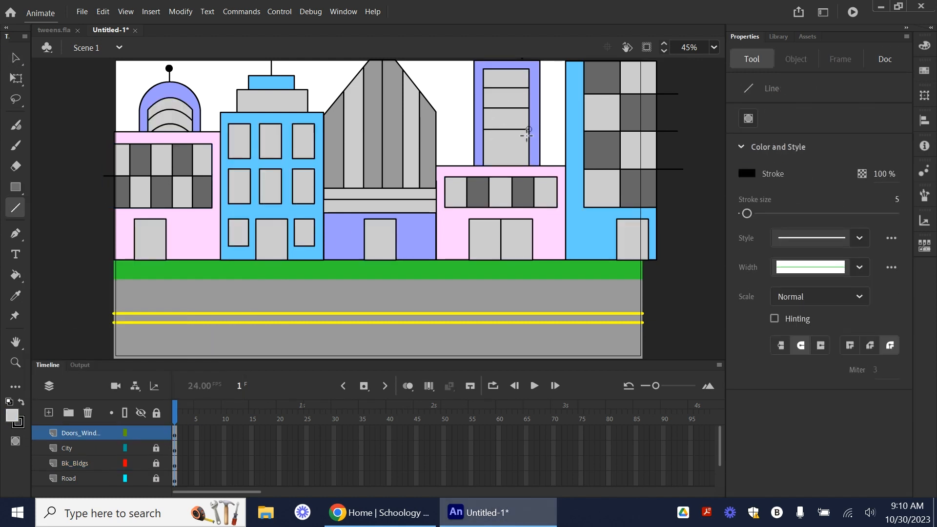
{"action": "left_click_drag", "start_coordinate": [483, 150], "coordinate": [529, 150]}
{"action": "key", "text": "v"}
{"action": "left_click", "coordinate": [512, 90]}
{"action": "left_click", "coordinate": [562, 141]}
Draw two vertical lines splitting the purple tower's window panel into three columns and lock the doors and windows layer.
{"action": "key", "text": "n"}
{"action": "left_click_drag", "start_coordinate": [497, 68], "coordinate": [496, 166]}
{"action": "left_click_drag", "start_coordinate": [511, 69], "coordinate": [511, 165]}
{"action": "key", "text": "v"}
{"action": "left_click", "coordinate": [496, 161]}
{"action": "left_click", "coordinate": [511, 138]}
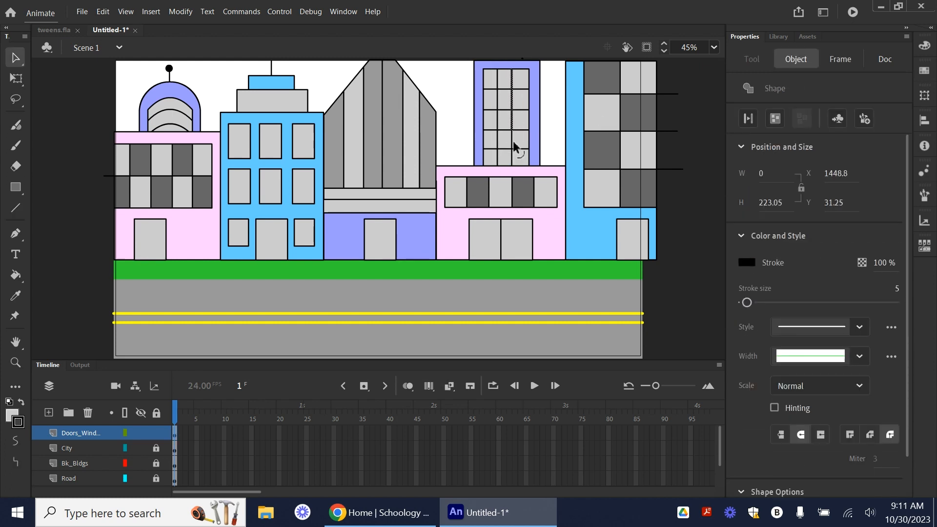
{"action": "left_click", "coordinate": [555, 160]}
{"action": "left_click", "coordinate": [156, 432]}
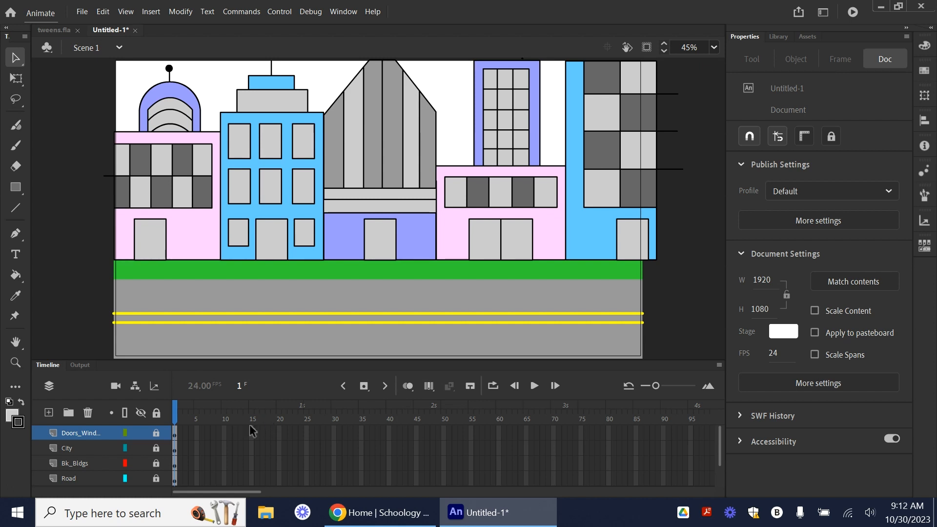
Add a new layer and name it Sky.
{"action": "left_click", "coordinate": [141, 463]}
{"action": "left_click", "coordinate": [45, 413]}
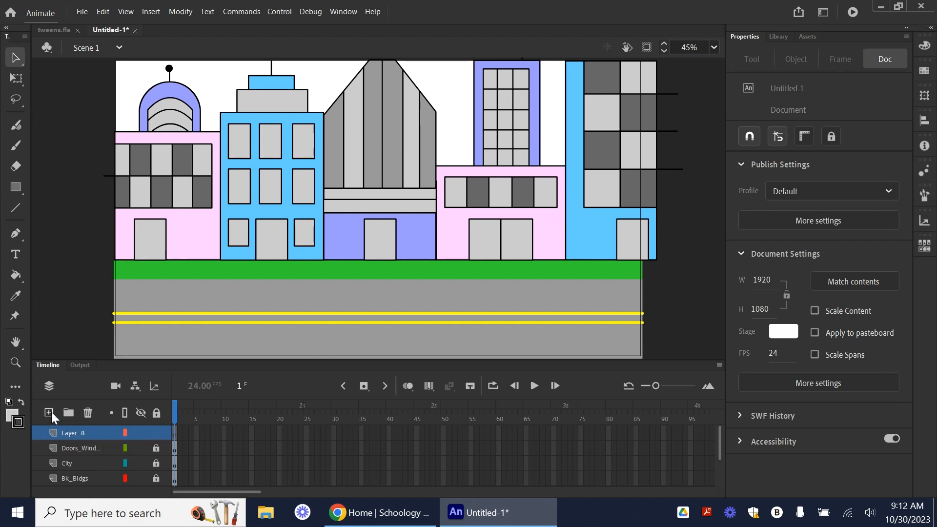
{"action": "left_click", "coordinate": [82, 433]}
{"action": "double_click", "coordinate": [82, 433]}
{"action": "type", "text": "Sky"}
{"action": "left_click", "coordinate": [39, 155]}
Draw a rectangle about 1971.7 by 626.8 px on the Sky layer, covering the stage's sky area across its full width.
{"action": "left_click", "coordinate": [17, 190]}
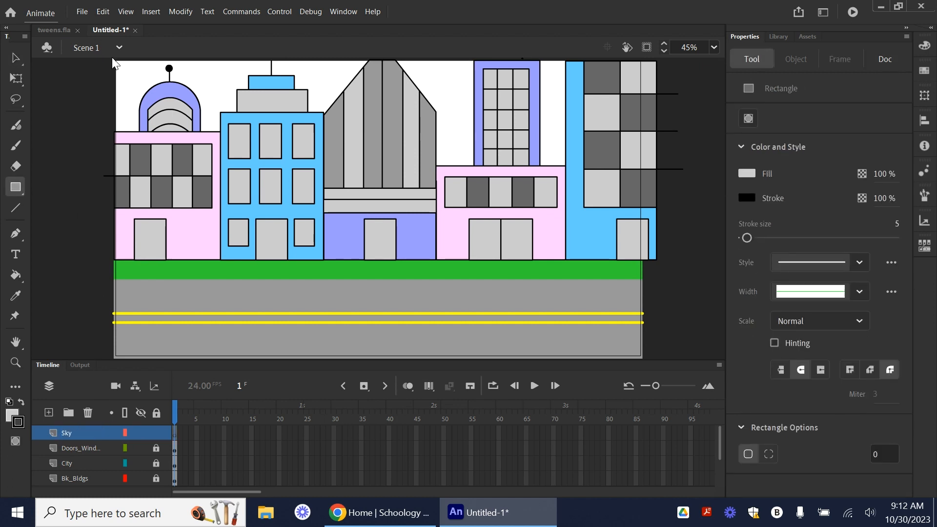
{"action": "left_click_drag", "start_coordinate": [111, 59], "coordinate": [649, 229]}
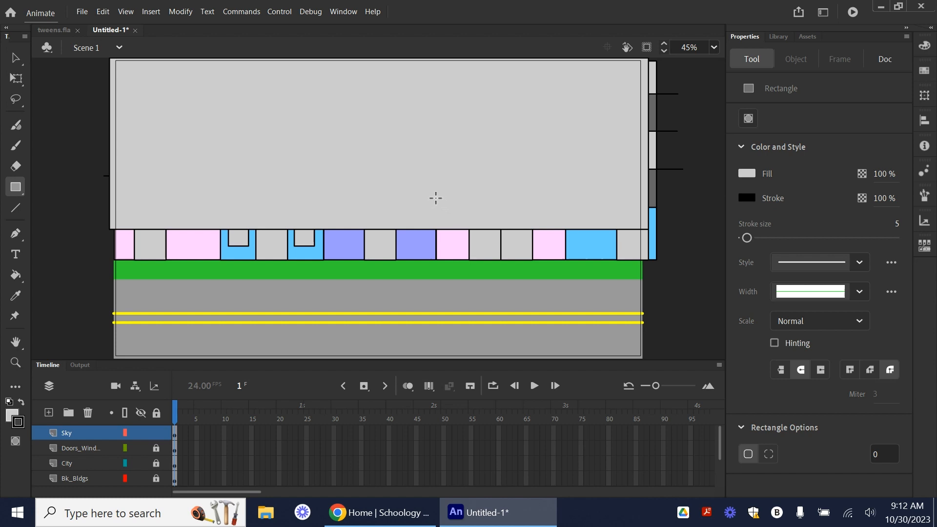
{"action": "left_click", "coordinate": [13, 58]}
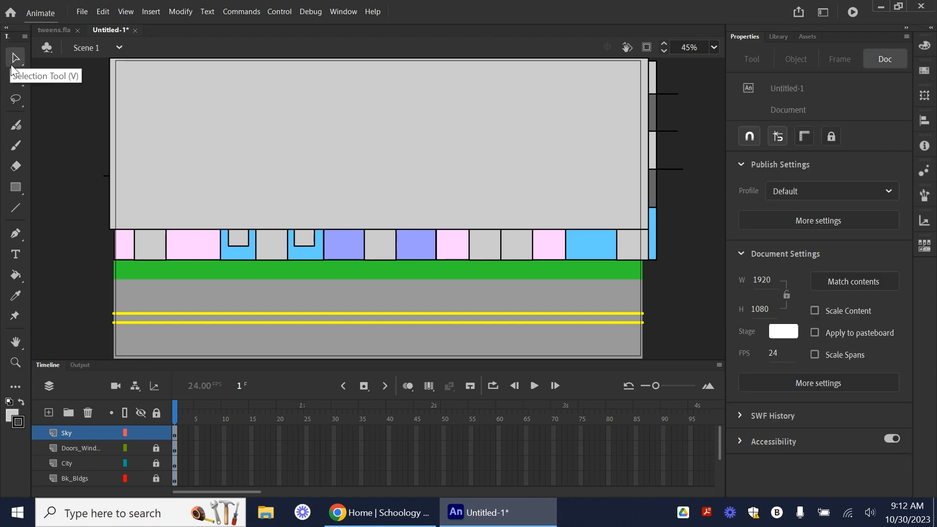
Select the sky rectangle and apply the white-to-black linear gradient swatch as its fill.
{"action": "key", "text": "z"}
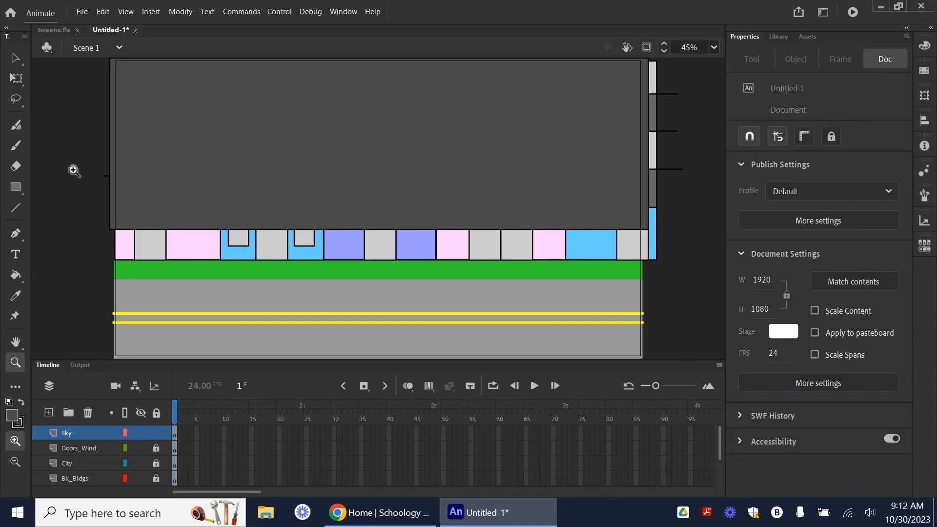
{"action": "key", "text": "ctrl+a"}
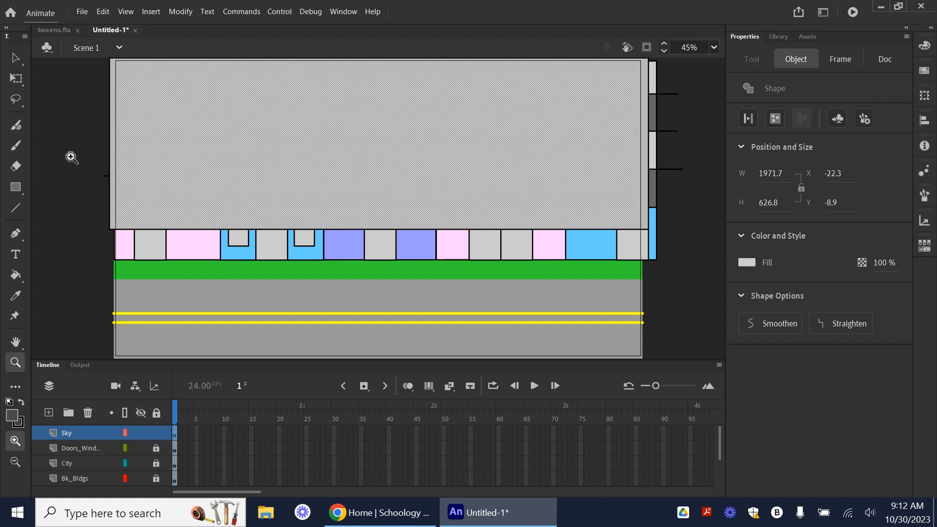
{"action": "left_click", "coordinate": [343, 12]}
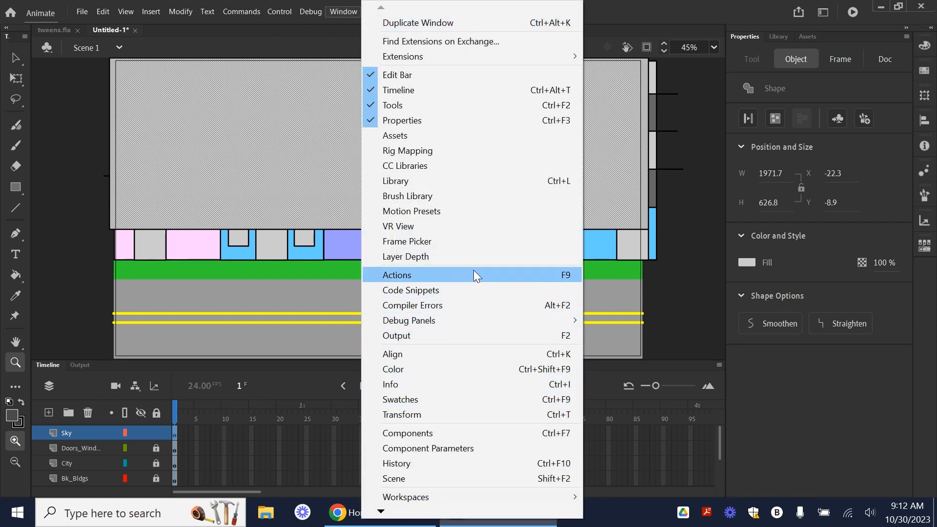
{"action": "mouse_move", "coordinate": [384, 513]}
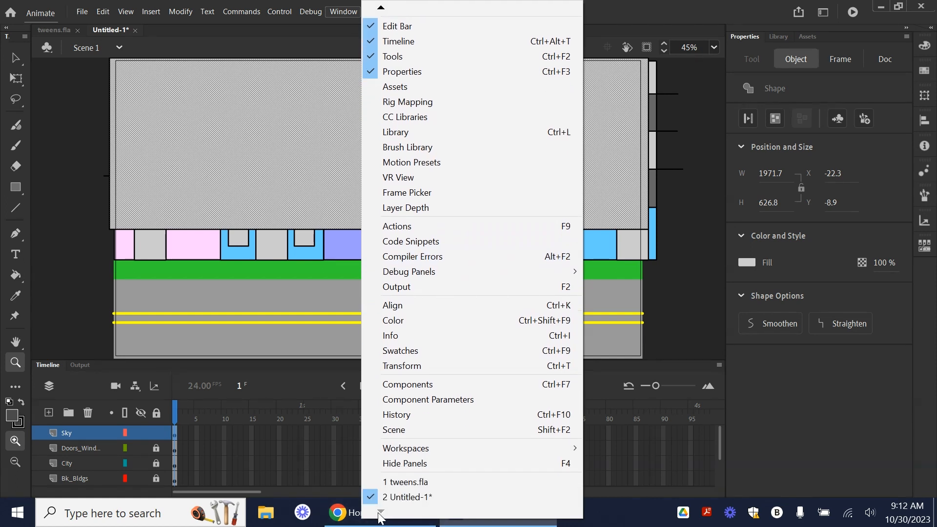
{"action": "left_click", "coordinate": [435, 349]}
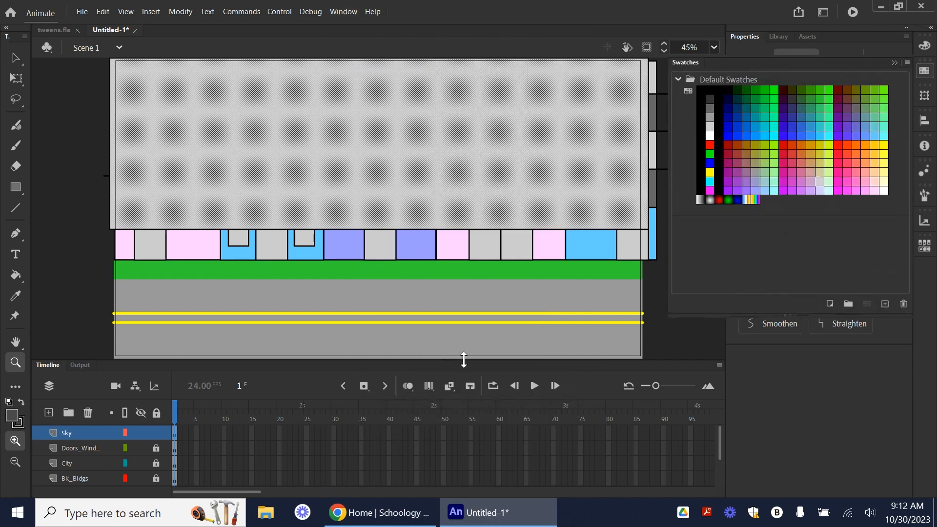
{"action": "left_click", "coordinate": [700, 199]}
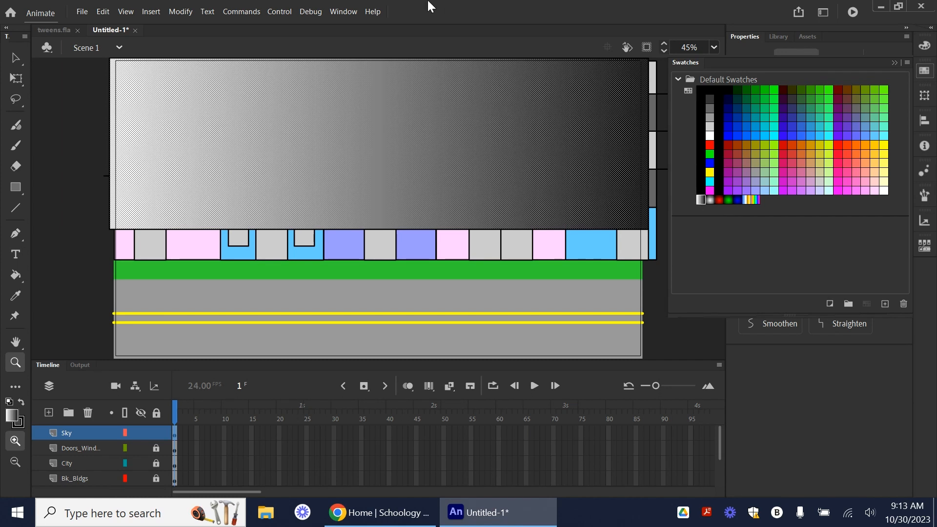
Change the sky gradient's white colour stop to blue #0033FF.
{"action": "left_click", "coordinate": [333, 11]}
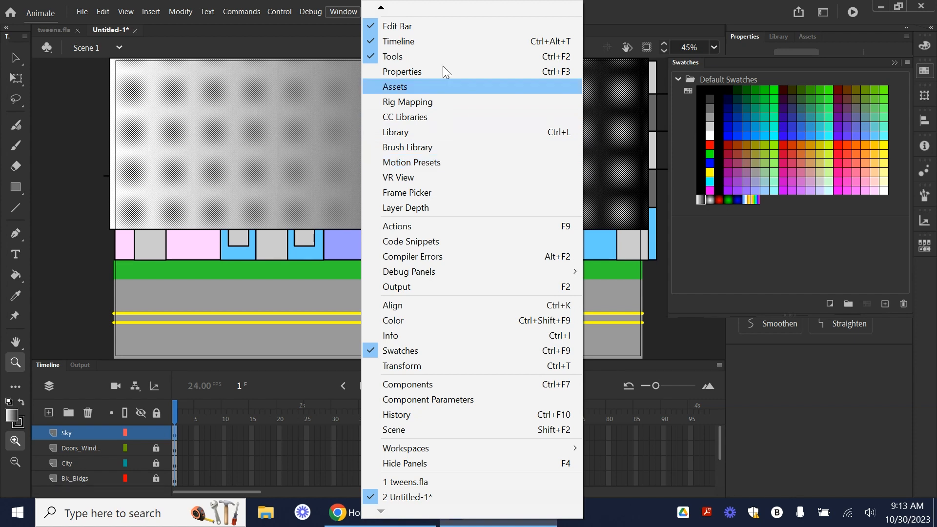
{"action": "mouse_move", "coordinate": [381, 9]}
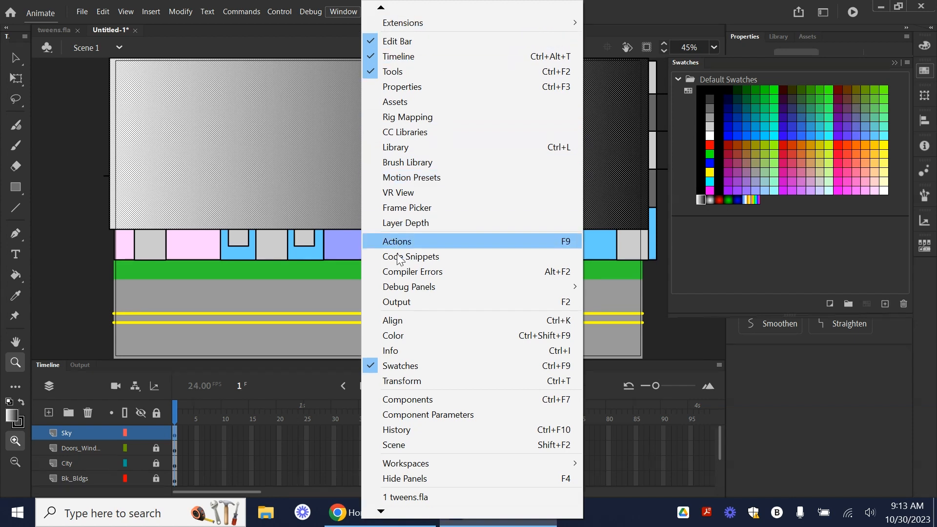
{"action": "left_click", "coordinate": [420, 335]}
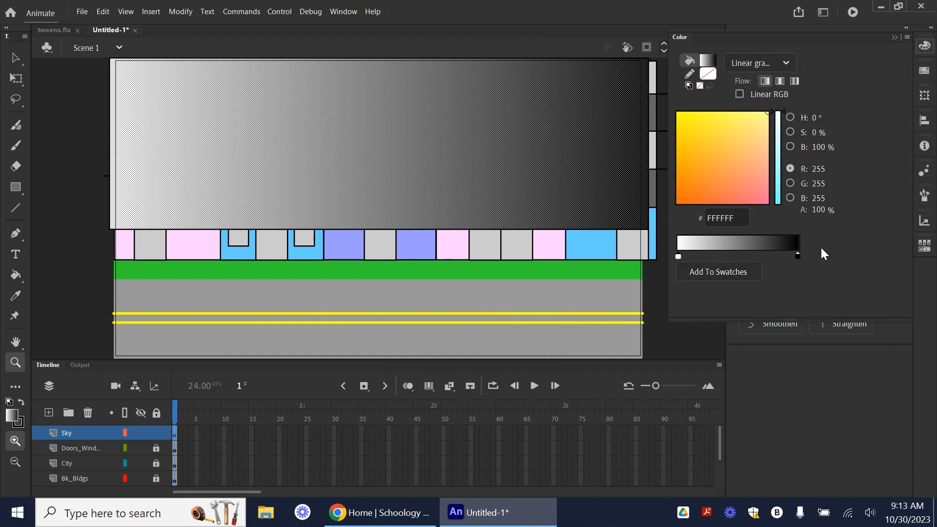
{"action": "double_click", "coordinate": [678, 256]}
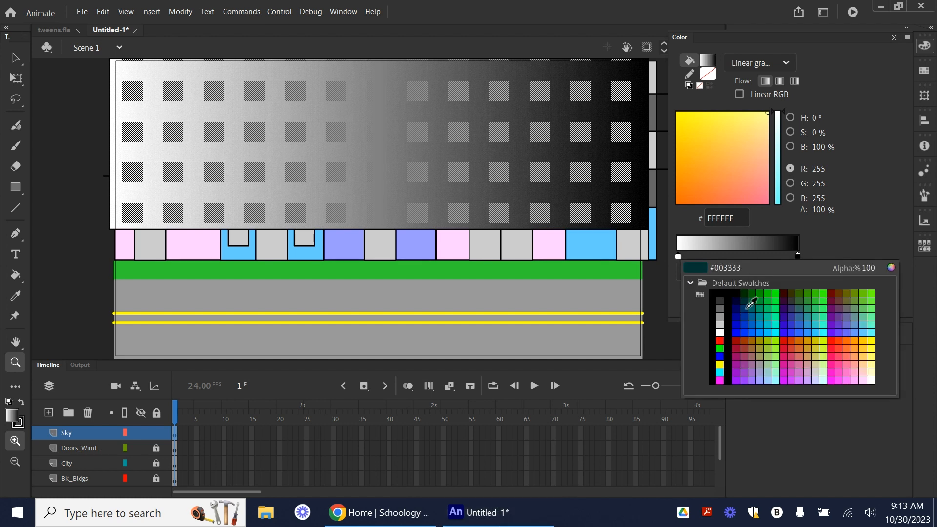
{"action": "left_click", "coordinate": [748, 330]}
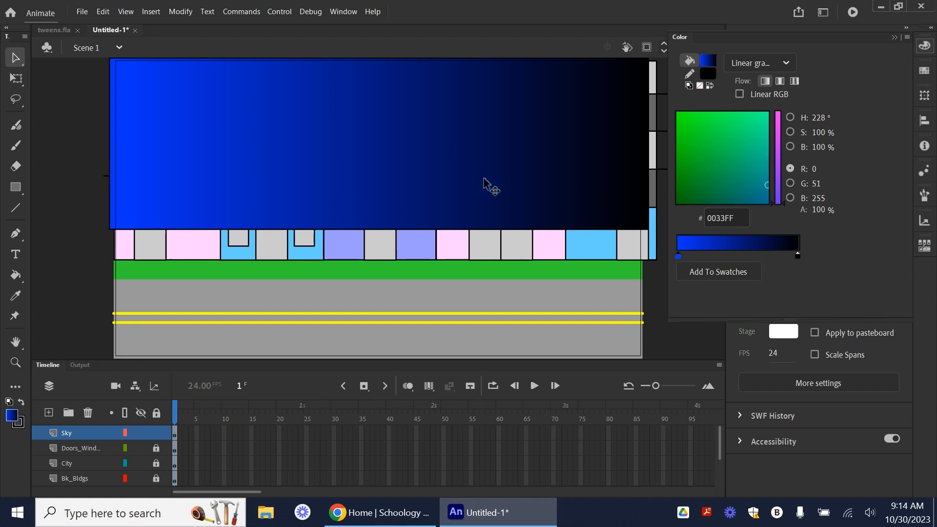
Rotate the sky's gradient fill 90° so that the blue end is at the top.
{"action": "left_click", "coordinate": [458, 184]}
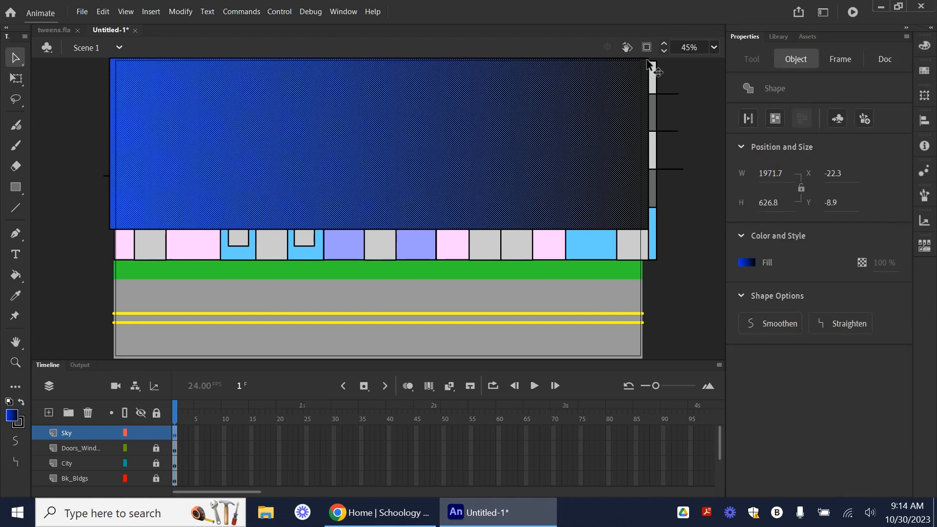
{"action": "left_click", "coordinate": [16, 79]}
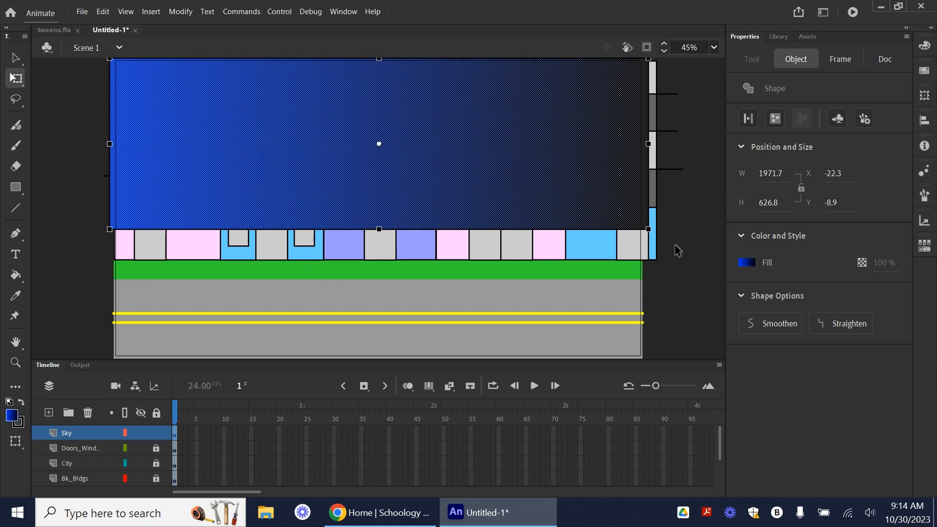
{"action": "mouse_move", "coordinate": [659, 242]}
{"action": "left_mouse_down"}
{"action": "mouse_move", "coordinate": [581, 328]}
{"action": "mouse_move", "coordinate": [416, 384]}
{"action": "mouse_move", "coordinate": [312, 366]}
{"action": "left_mouse_up"}
{"action": "left_click", "coordinate": [15, 59]}
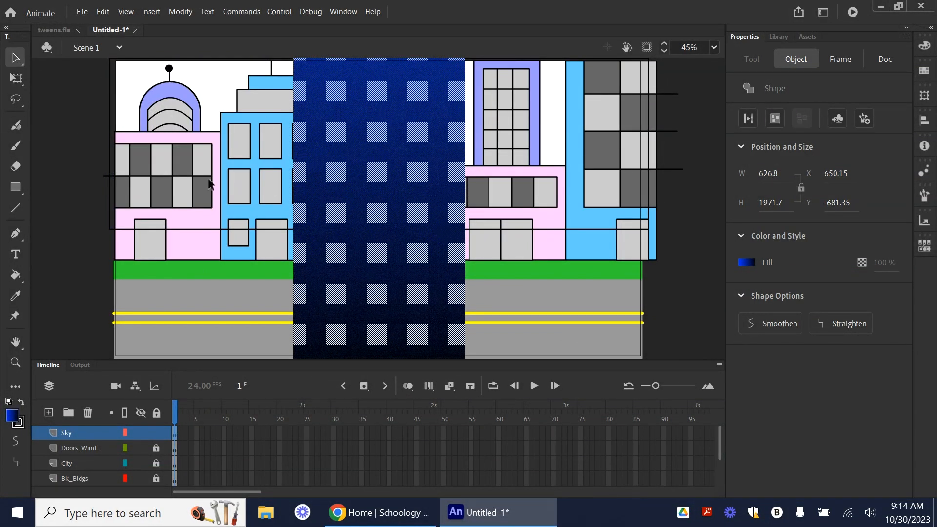
Widen the rotated sky fill to about 1971.5 px and reduce its height to about 606.5 px, aligned with the stage's top edge.
{"action": "left_click", "coordinate": [16, 80]}
{"action": "left_click_drag", "start_coordinate": [294, 144], "coordinate": [654, 143]}
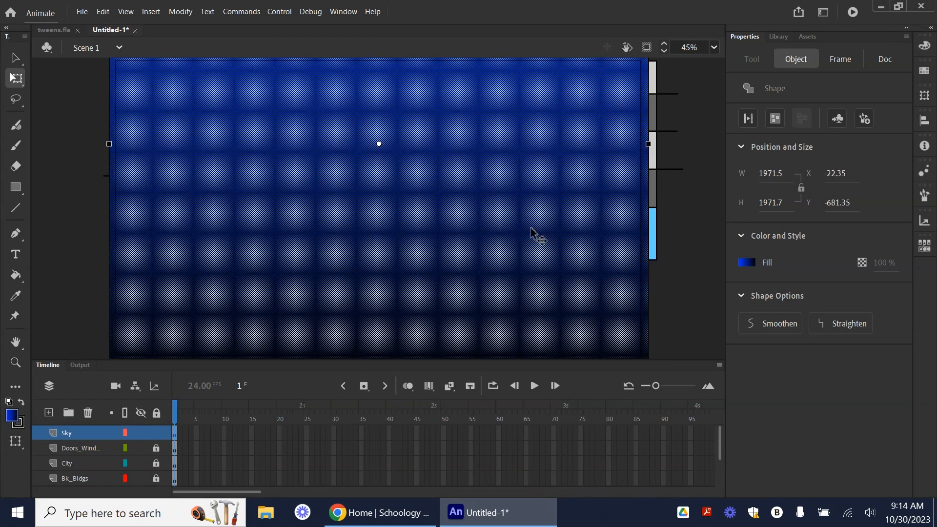
{"action": "left_click_drag", "start_coordinate": [433, 256], "coordinate": [426, 220]}
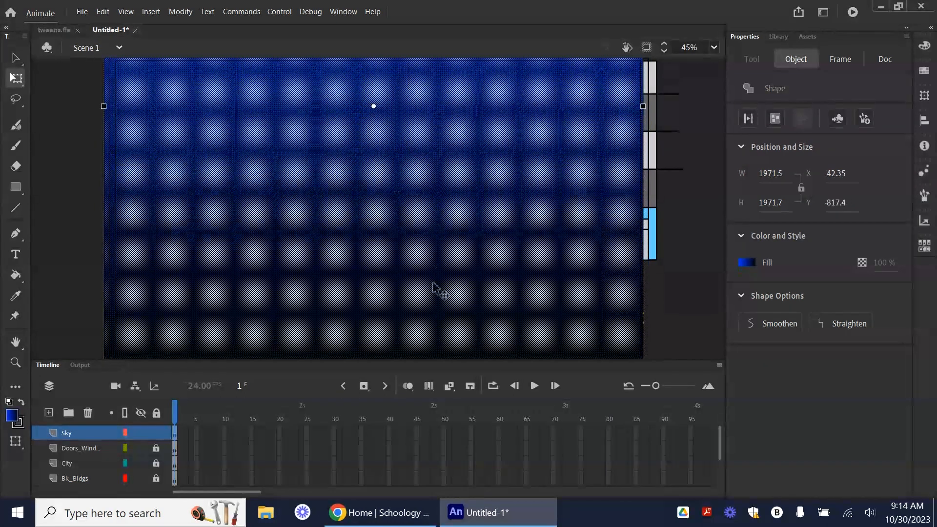
{"action": "left_click_drag", "start_coordinate": [433, 283], "coordinate": [447, 229]}
{"action": "left_click_drag", "start_coordinate": [386, 322], "coordinate": [370, 200]}
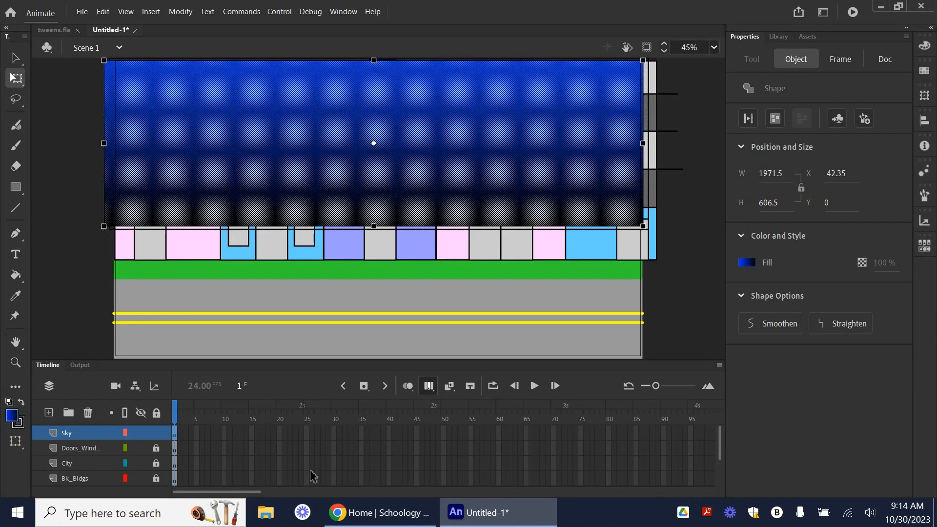
Move the Sky layer below the Grass layer and select the sky fill.
{"action": "left_click_drag", "start_coordinate": [90, 435], "coordinate": [81, 467]}
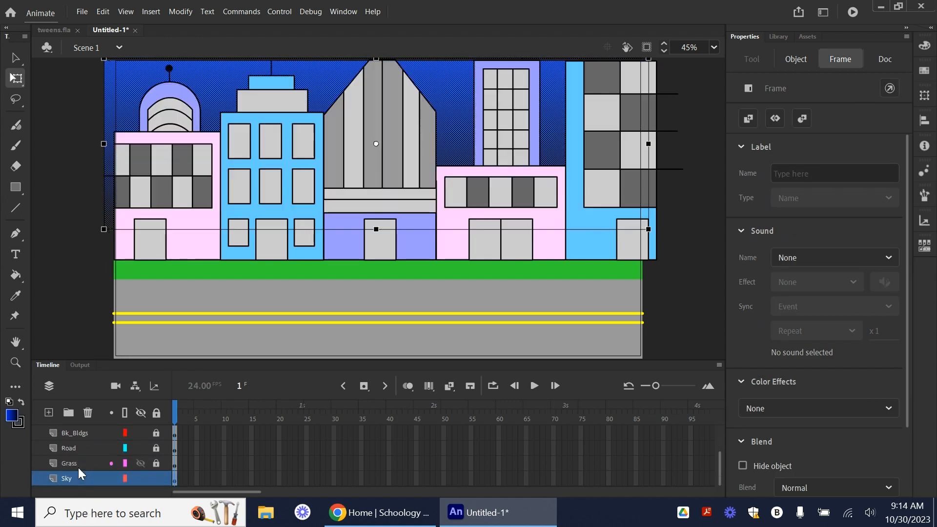
{"action": "left_click", "coordinate": [91, 284]}
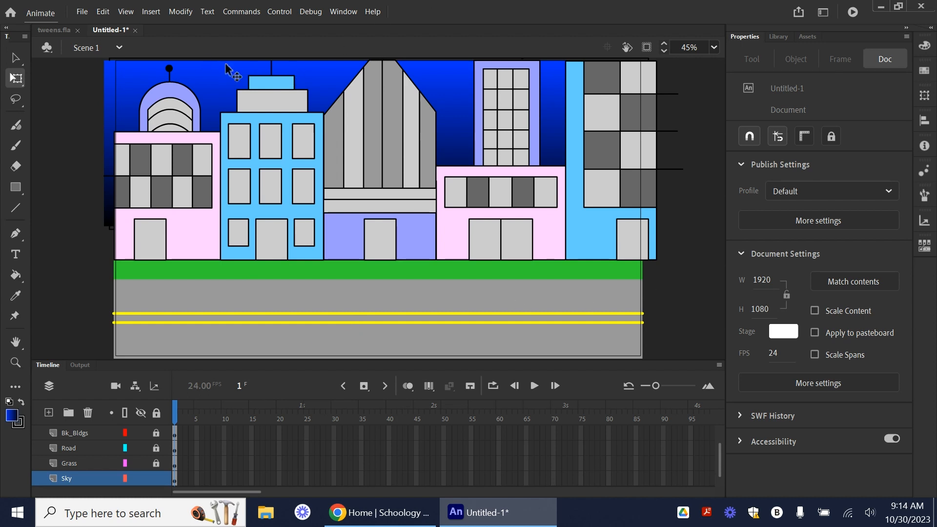
{"action": "left_click", "coordinate": [110, 73]}
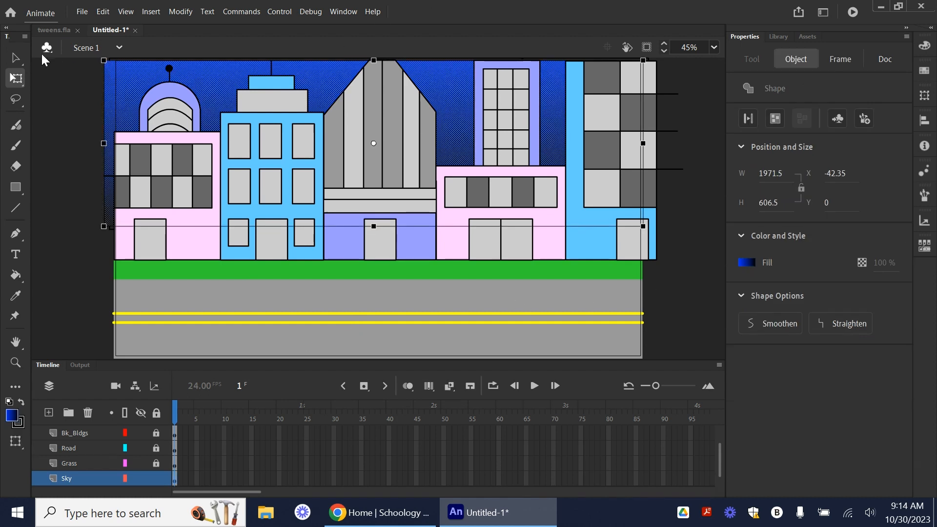
Change the sky gradient's black colour stop to white #FFFFFF.
{"action": "left_click", "coordinate": [16, 58]}
{"action": "left_click", "coordinate": [97, 82]}
{"action": "left_click", "coordinate": [114, 76]}
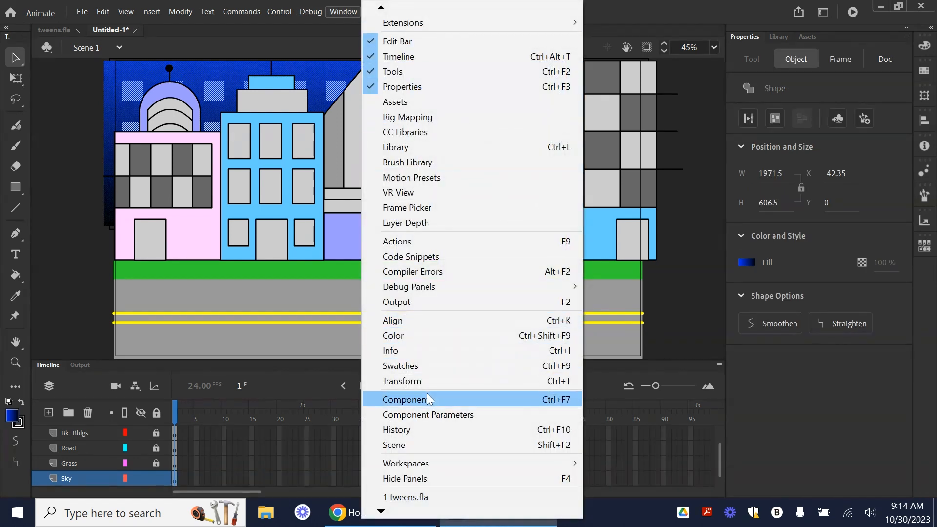
{"action": "left_click", "coordinate": [394, 336]}
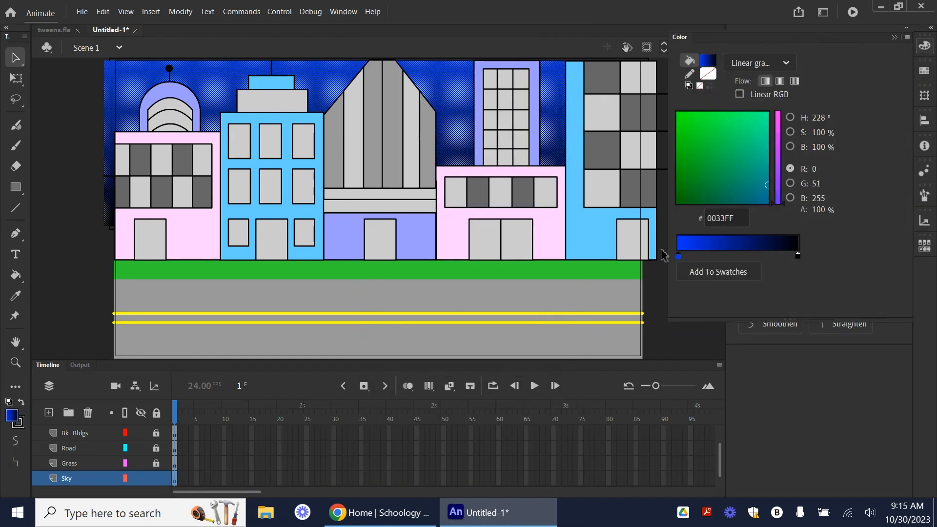
{"action": "left_click", "coordinate": [797, 256]}
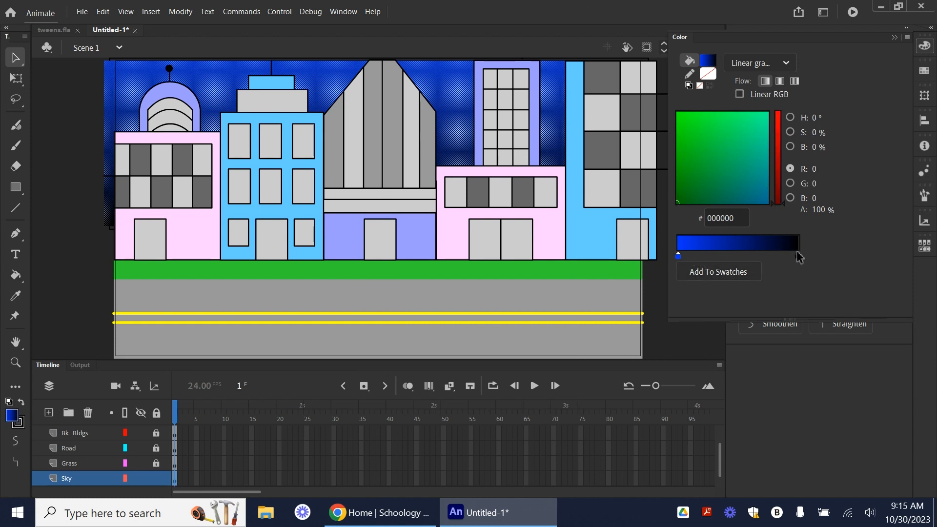
{"action": "double_click", "coordinate": [797, 258]}
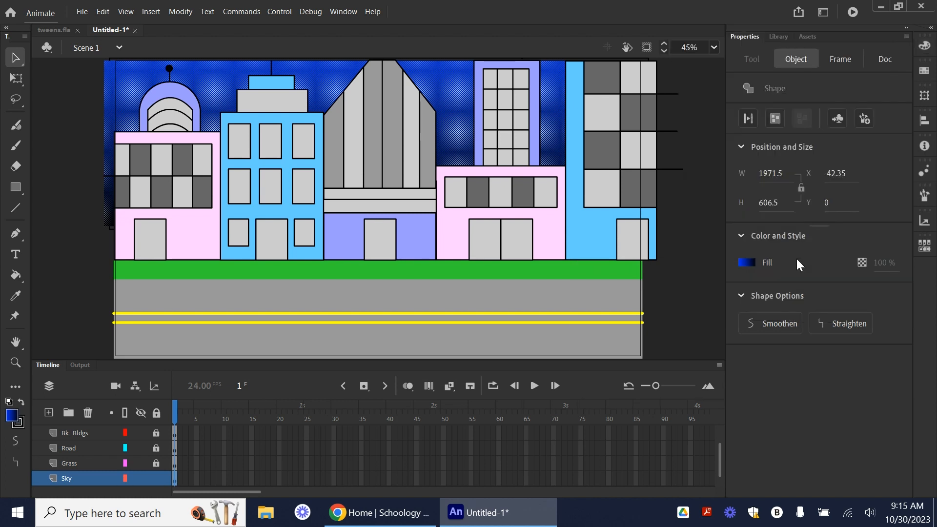
{"action": "left_click", "coordinate": [339, 9]}
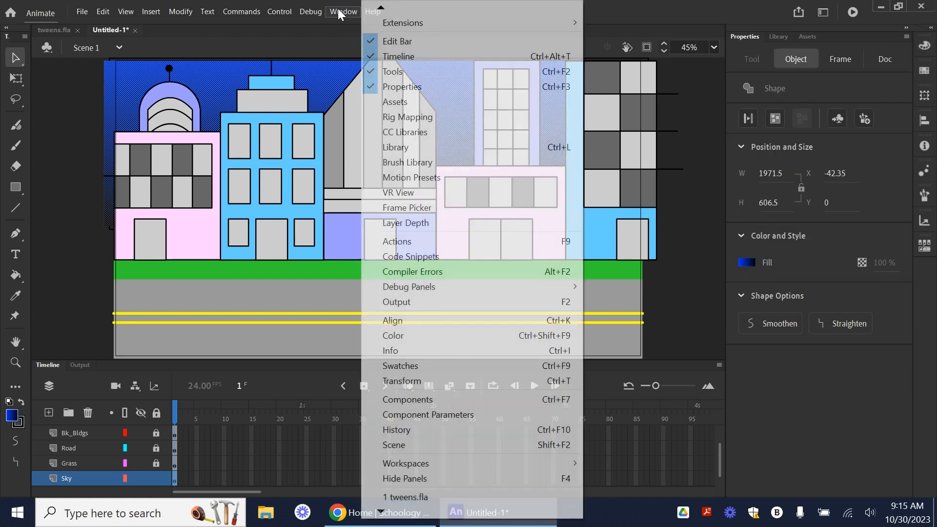
{"action": "left_click", "coordinate": [425, 336]}
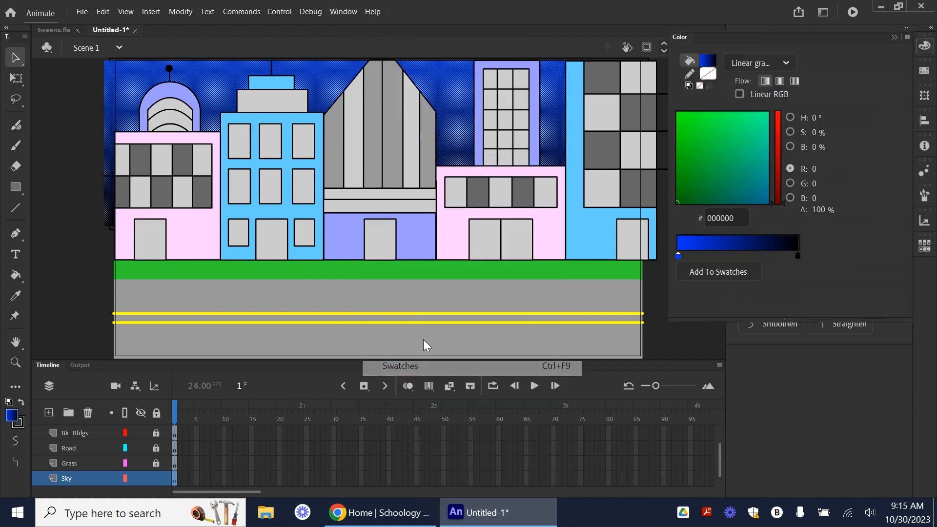
{"action": "left_click", "coordinate": [798, 259]}
{"action": "left_click", "coordinate": [618, 336]}
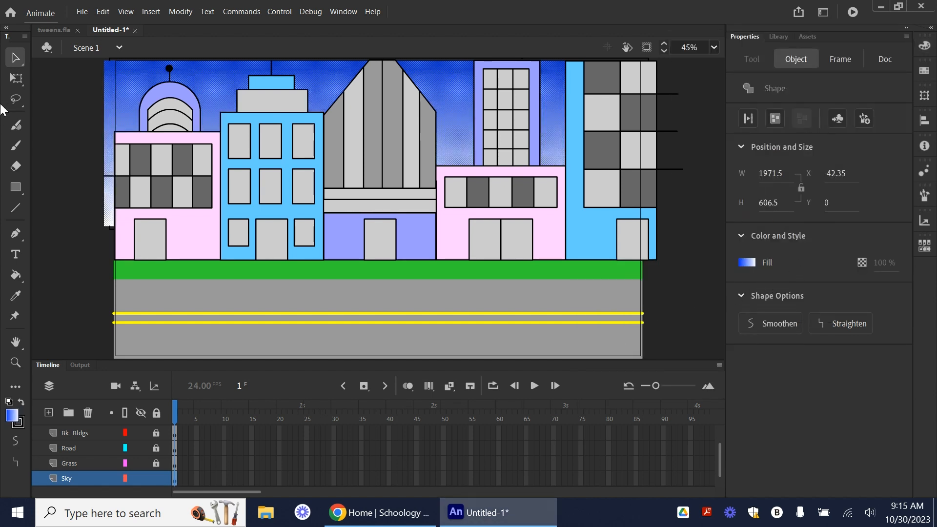
Reduce the sky fill's height to about 466.2 px and position it at about Y -8.9, slightly above the stage's upper edge.
{"action": "left_click", "coordinate": [75, 127]}
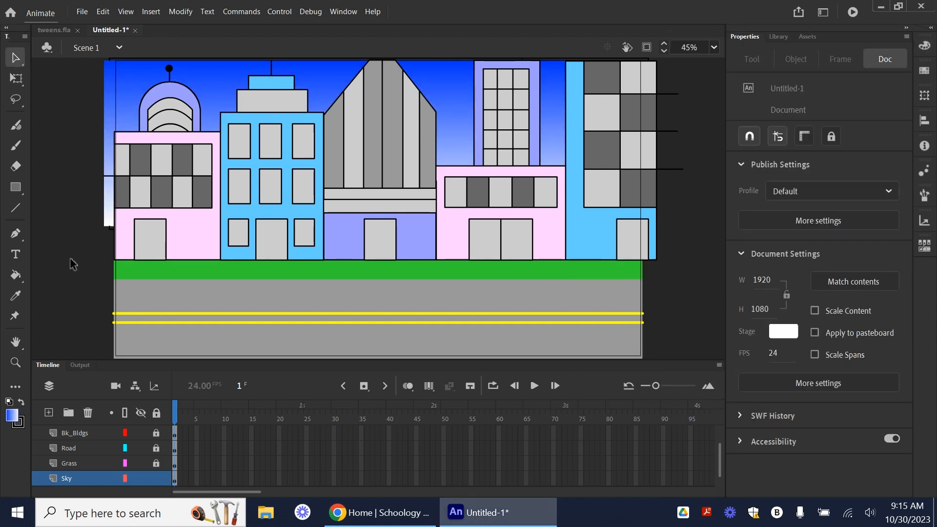
{"action": "left_click", "coordinate": [130, 113]}
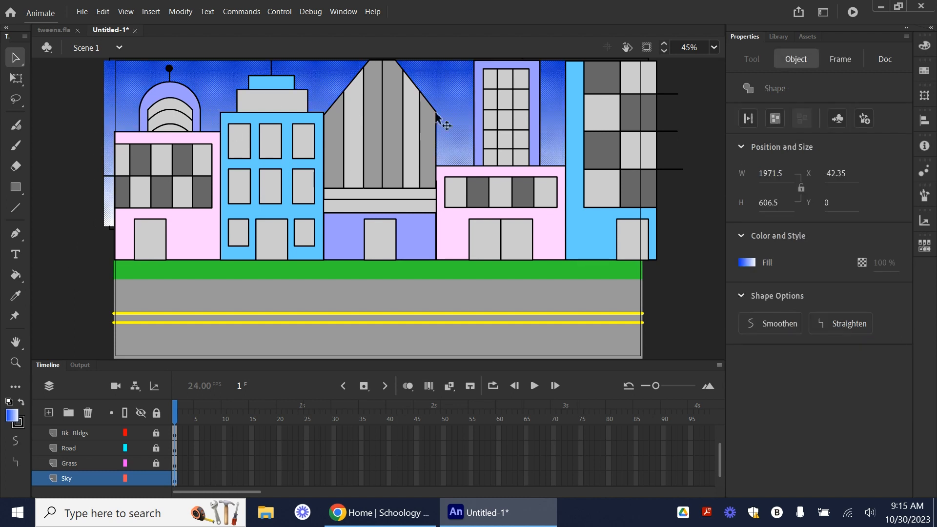
{"action": "left_click_drag", "start_coordinate": [452, 124], "coordinate": [456, 119]}
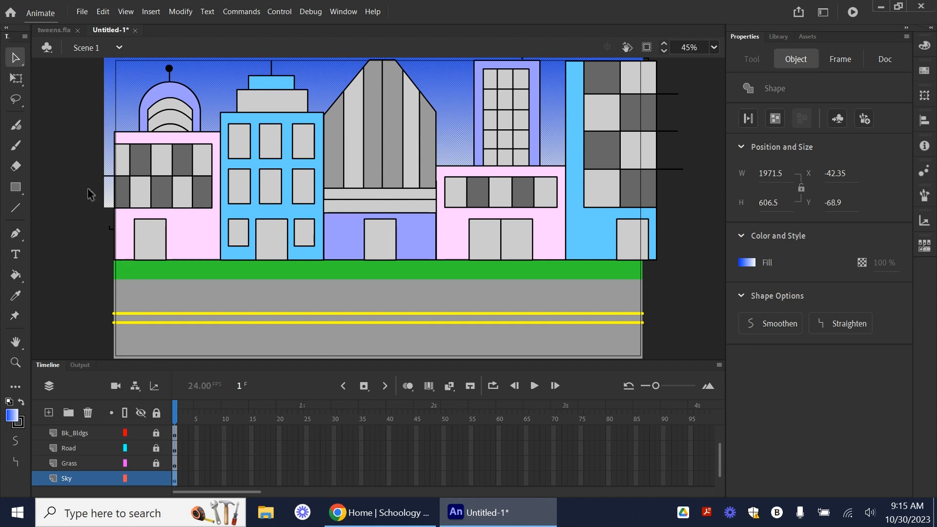
{"action": "left_click", "coordinate": [16, 78]}
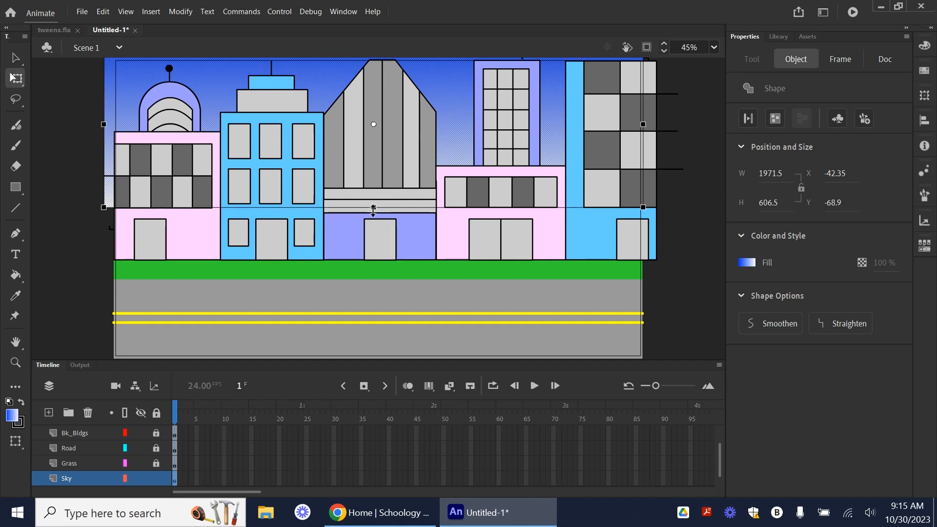
{"action": "left_click_drag", "start_coordinate": [373, 208], "coordinate": [375, 193]}
{"action": "left_click_drag", "start_coordinate": [431, 84], "coordinate": [431, 81]}
{"action": "left_click", "coordinate": [71, 227]}
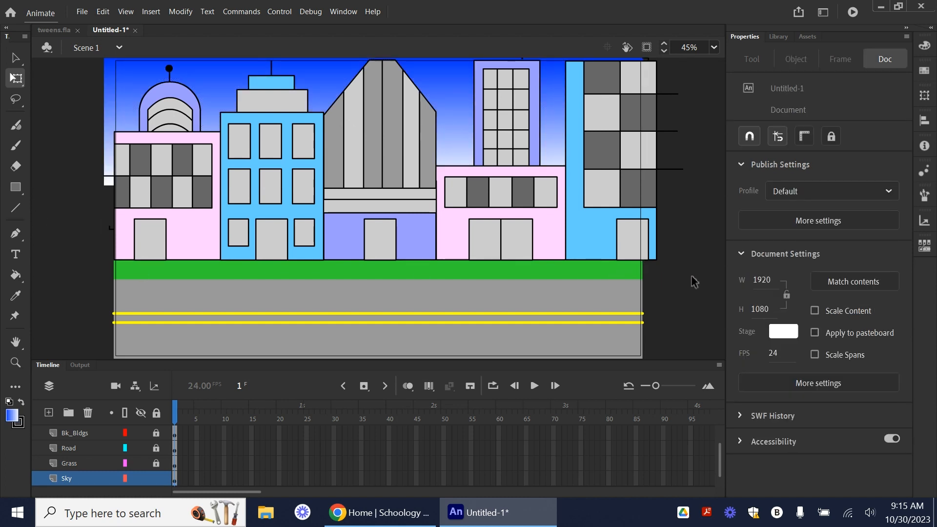
Change the sky gradient's blue colour stop to a lighter sky blue and lock the Sky layer.
{"action": "left_click", "coordinate": [444, 78]}
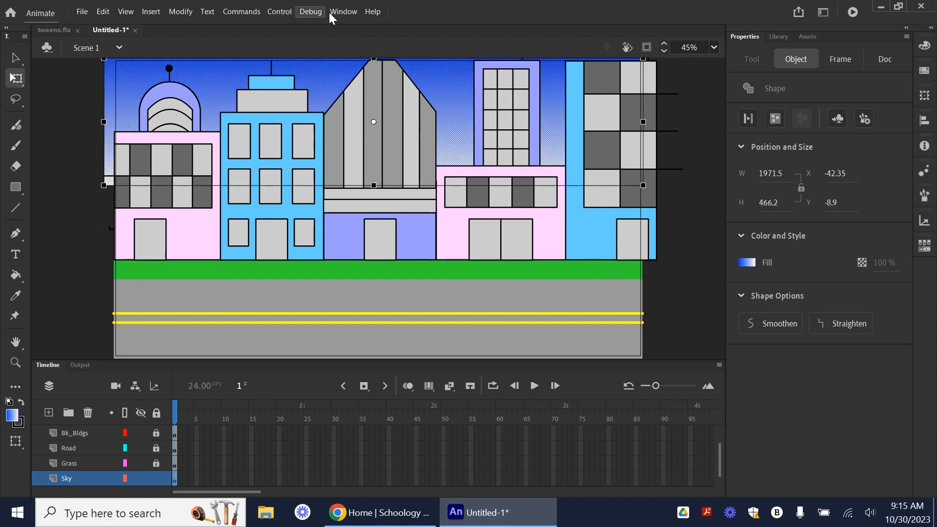
{"action": "left_click", "coordinate": [343, 11]}
{"action": "left_click", "coordinate": [393, 335]}
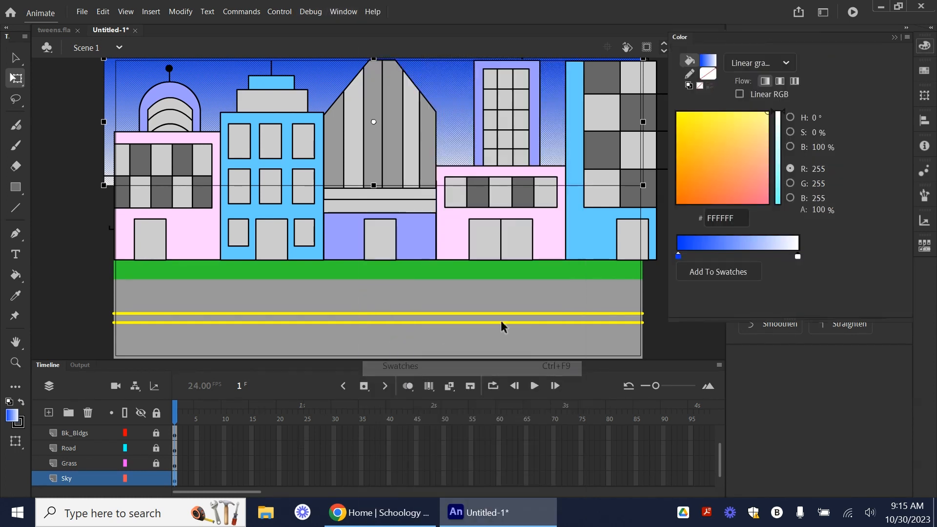
{"action": "left_click", "coordinate": [677, 257]}
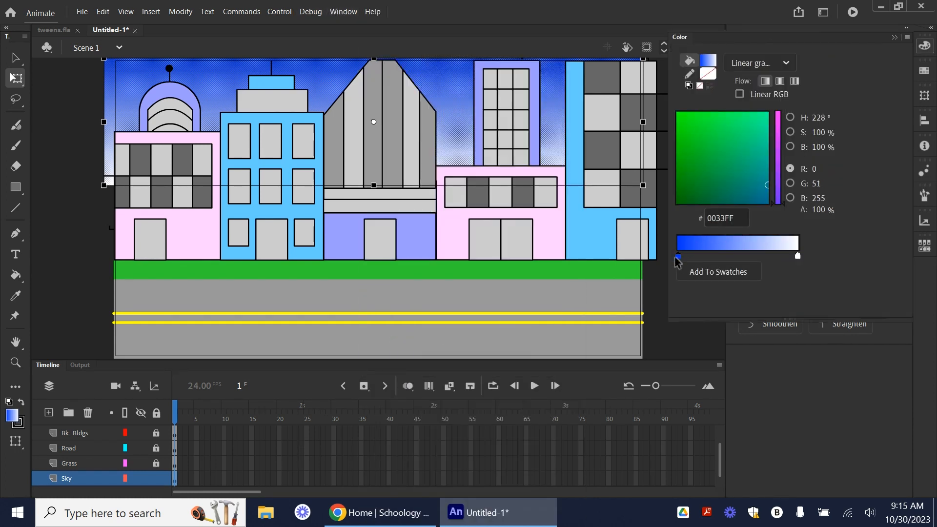
{"action": "left_click", "coordinate": [679, 257]}
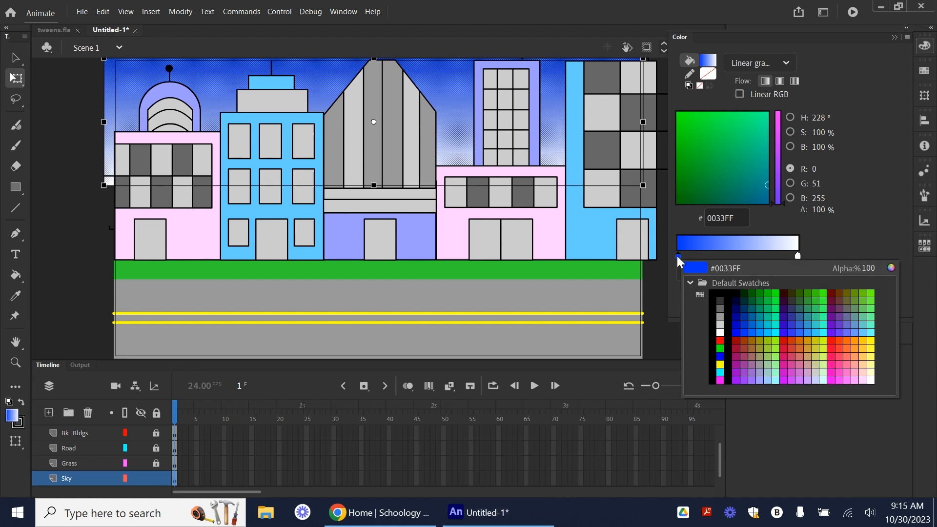
{"action": "left_click", "coordinate": [764, 333]}
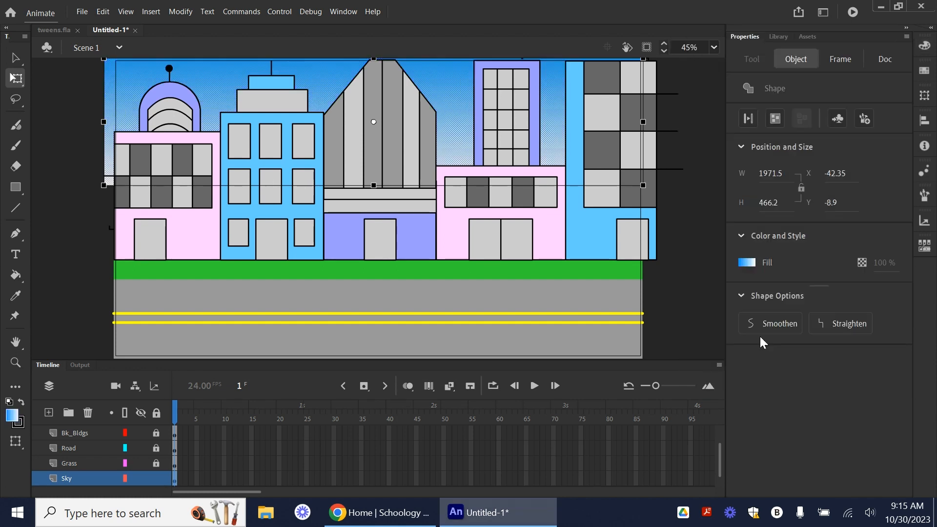
{"action": "left_click", "coordinate": [695, 310]}
{"action": "left_click", "coordinate": [156, 478]}
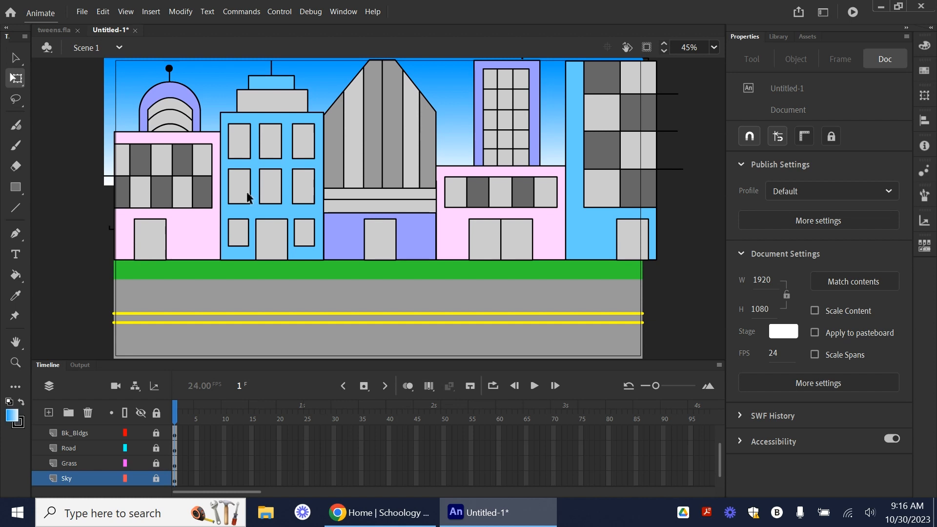
Switch to Chrome and run a Google image search for "bus clipart" in a new tab.
{"action": "left_click", "coordinate": [336, 513]}
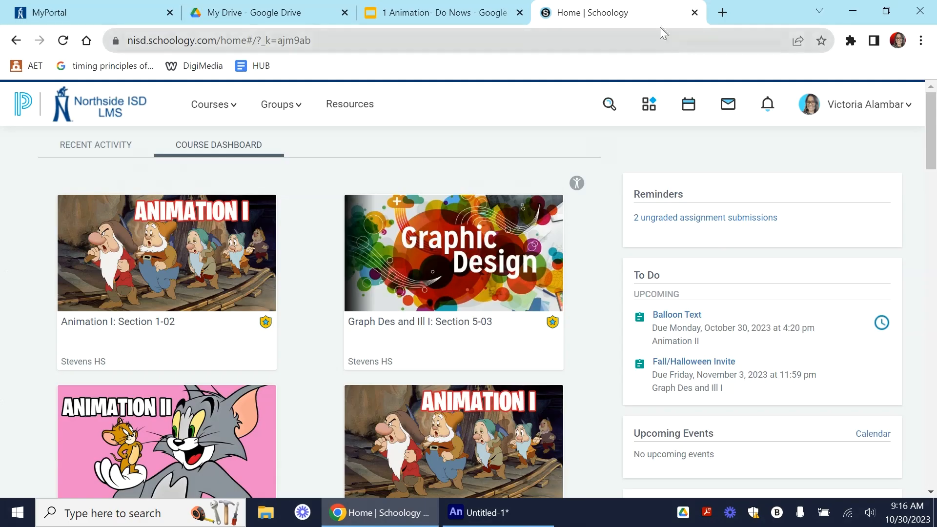
{"action": "left_click", "coordinate": [724, 12]}
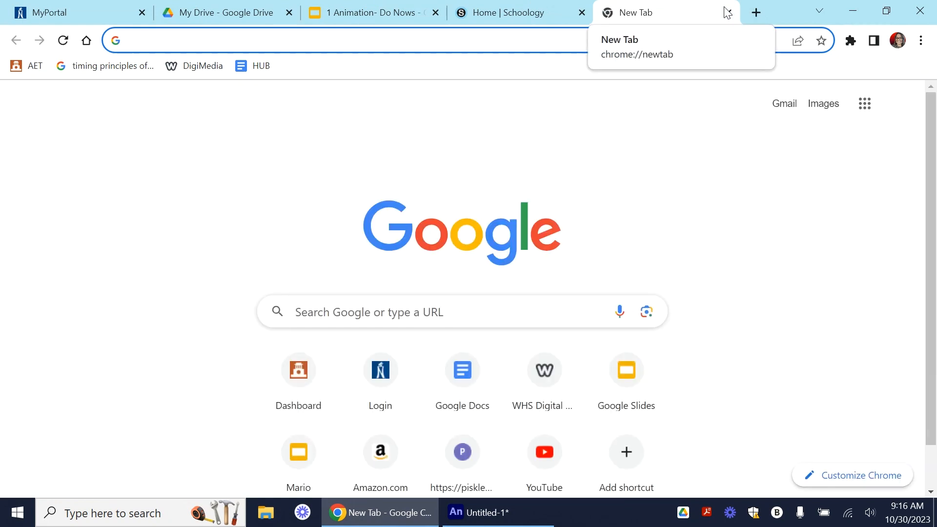
{"action": "type", "text": "bus"}
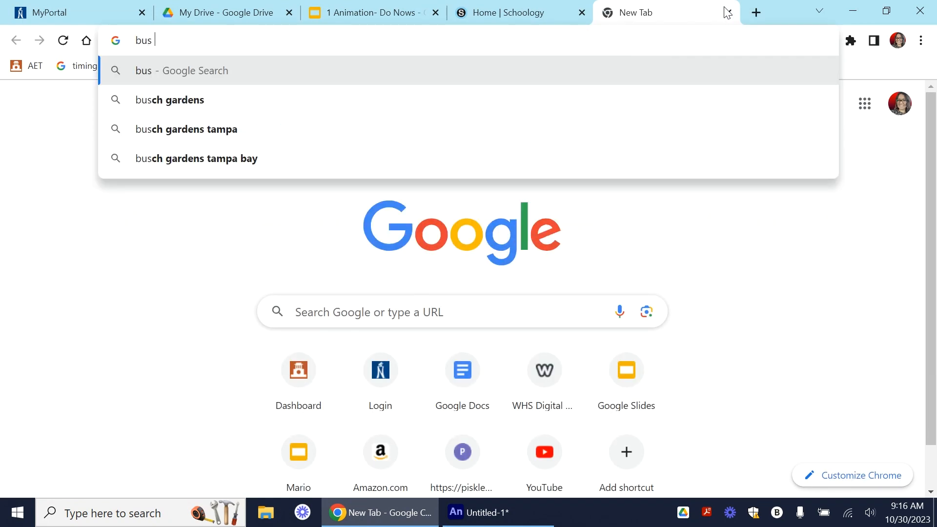
{"action": "type", "text": " clipart"}
{"action": "key", "text": "Return"}
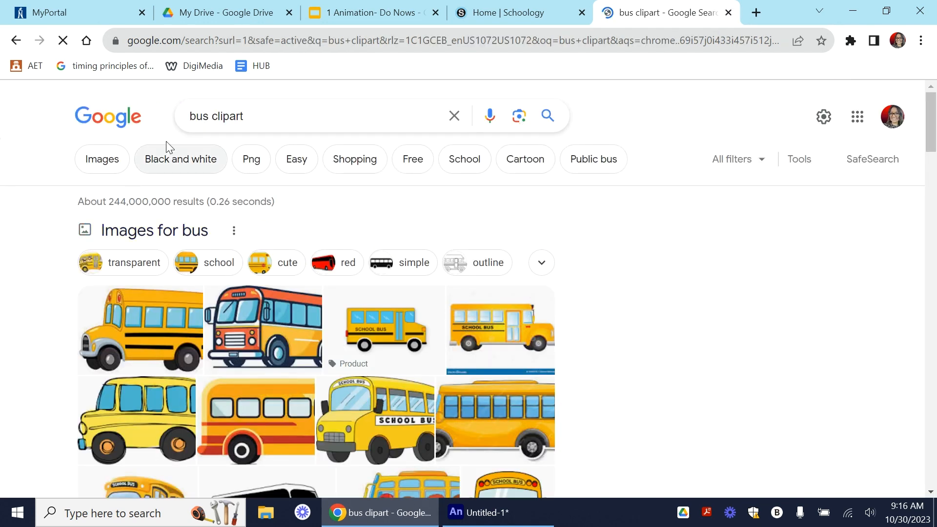
{"action": "left_click", "coordinate": [110, 165]}
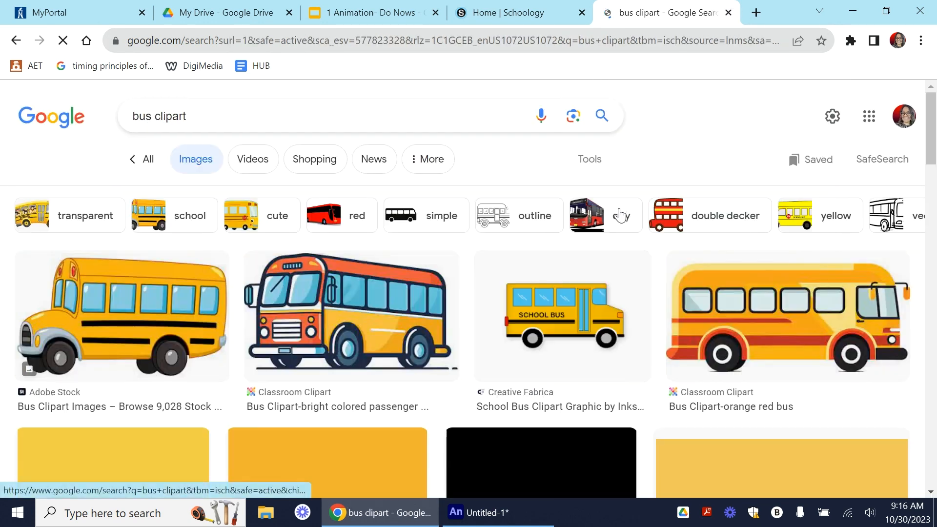
Pick a side-view yellow school bus from the image results and save a copy of it to the desktop.
{"action": "scroll", "coordinate": [620, 215], "scroll_direction": "down", "scroll_amount": 2}
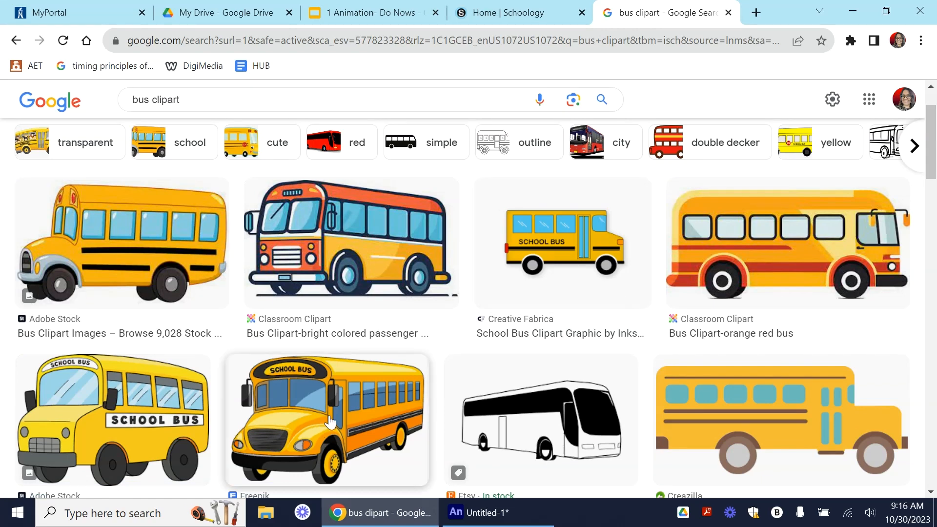
{"action": "scroll", "coordinate": [679, 345], "scroll_direction": "down", "scroll_amount": 10}
{"action": "scroll", "coordinate": [677, 345], "scroll_direction": "down", "scroll_amount": 3}
{"action": "scroll", "coordinate": [676, 345], "scroll_direction": "up", "scroll_amount": 6}
{"action": "scroll", "coordinate": [650, 359], "scroll_direction": "down", "scroll_amount": 3}
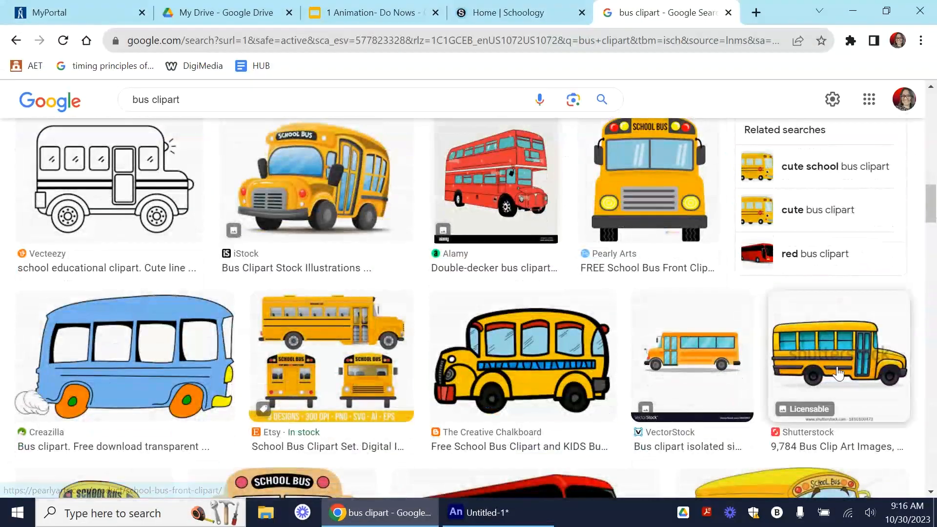
{"action": "left_click", "coordinate": [838, 373]}
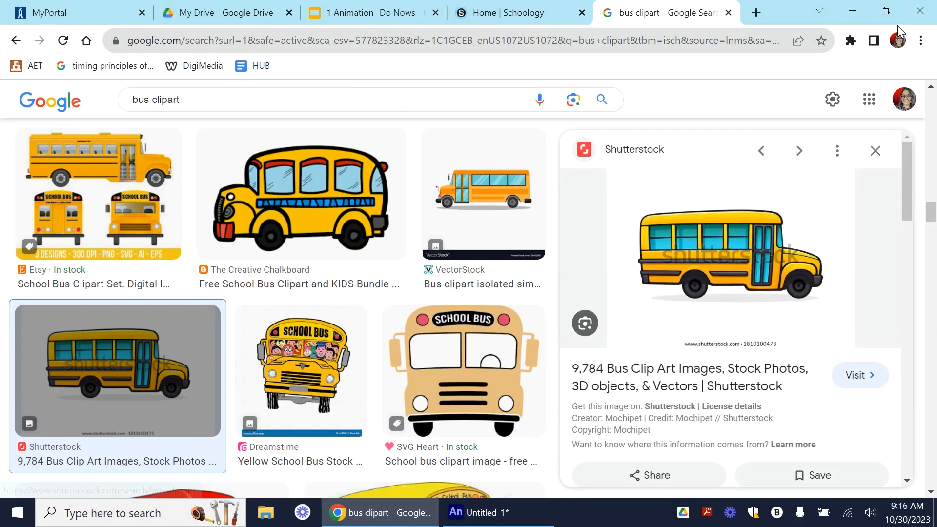
{"action": "left_click", "coordinate": [886, 11]}
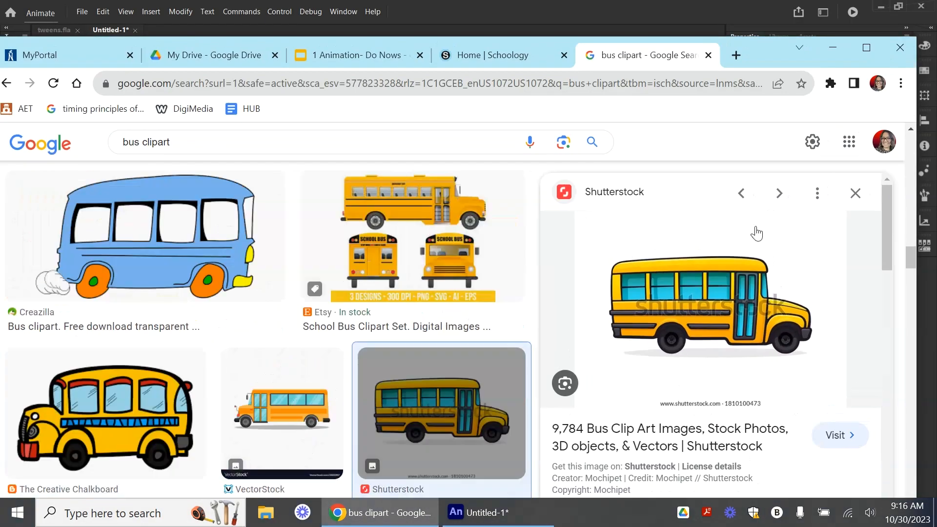
{"action": "left_click", "coordinate": [871, 6]}
{"action": "left_click", "coordinate": [881, 7]}
{"action": "left_click_drag", "start_coordinate": [747, 304], "coordinate": [854, 14]}
{"action": "left_click", "coordinate": [842, 45]}
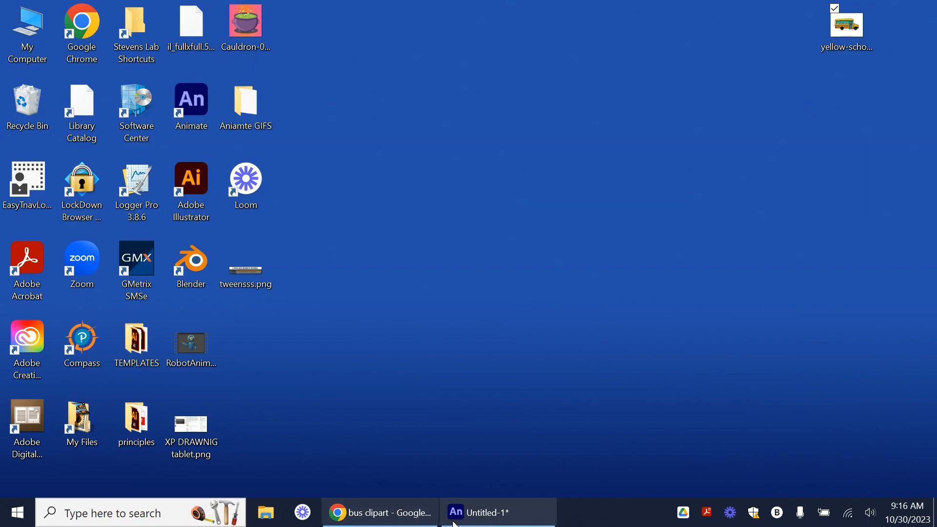
Switch back to Animate and add a new layer above the doors and windows layer.
{"action": "left_click", "coordinate": [487, 512]}
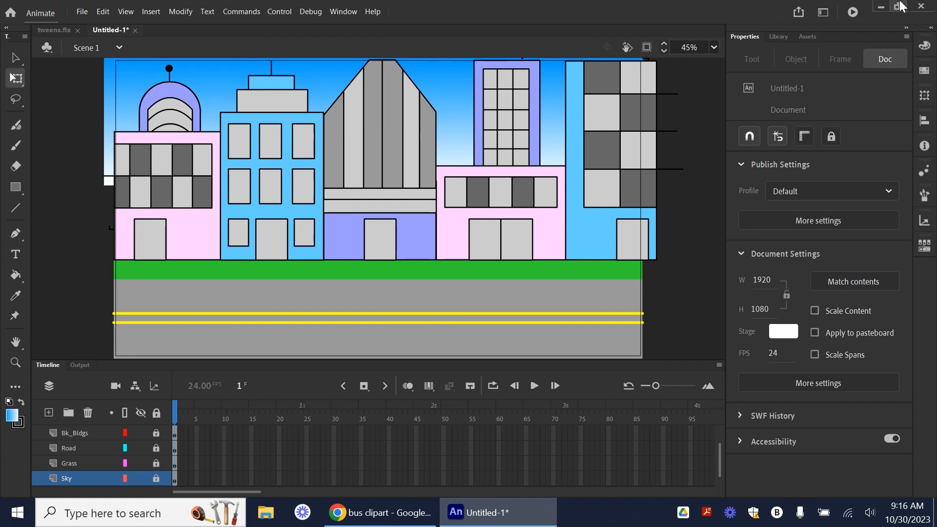
{"action": "left_click", "coordinate": [73, 434]}
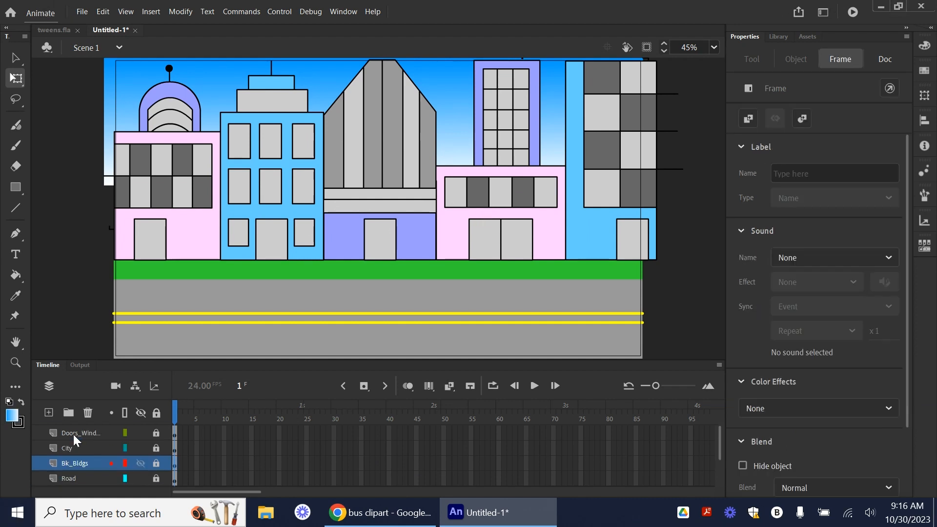
{"action": "left_click", "coordinate": [65, 430]}
{"action": "left_click", "coordinate": [49, 413]}
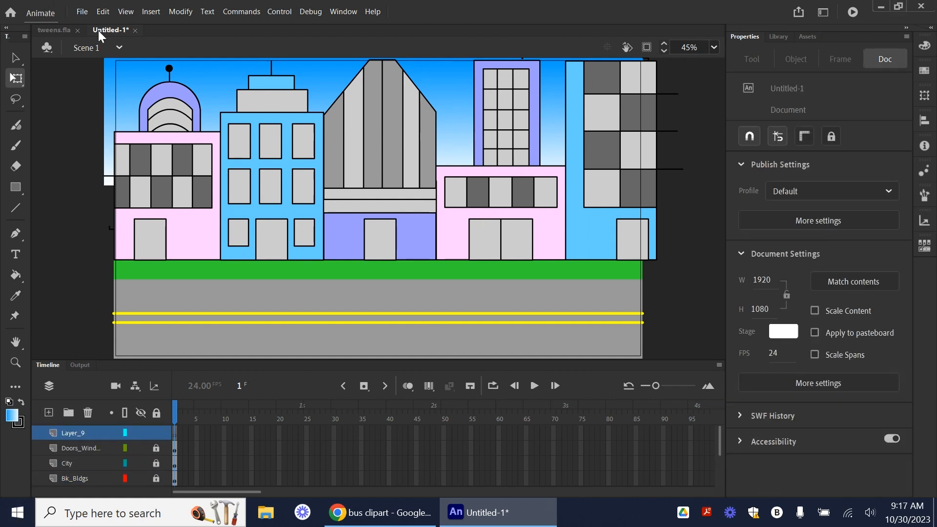
Import the bus image af3880b84511b491529ff6ef679fa3c0.jpg from the desktop onto the stage in the new layer.
{"action": "left_click", "coordinate": [81, 12]}
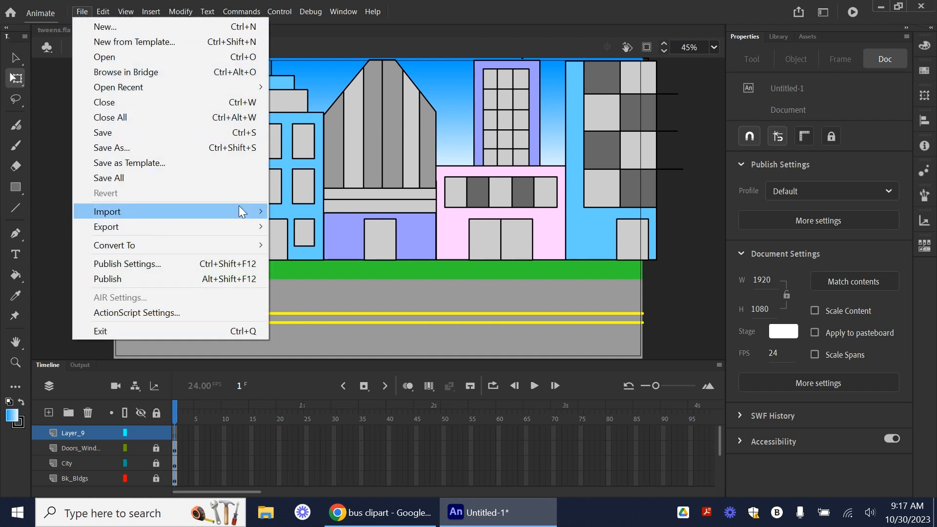
{"action": "mouse_move", "coordinate": [244, 220]}
{"action": "left_click", "coordinate": [353, 216]}
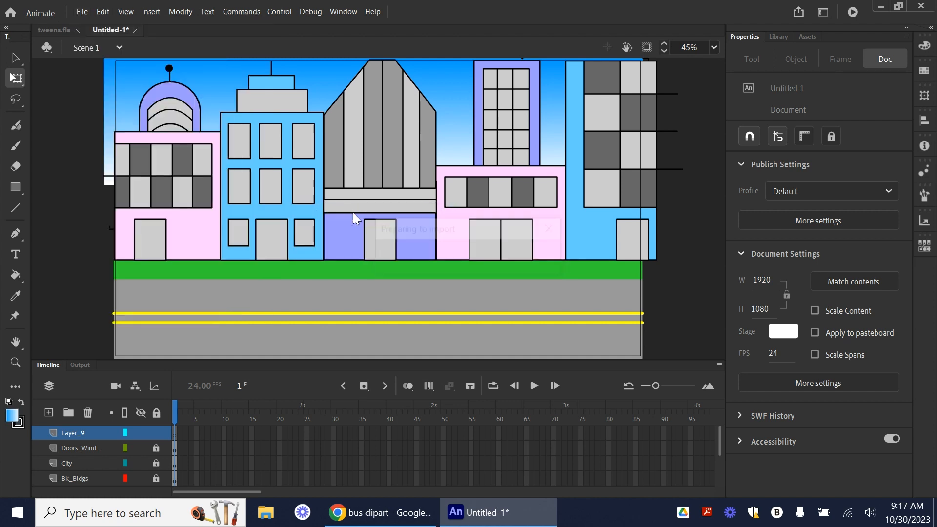
{"action": "left_click", "coordinate": [188, 129]}
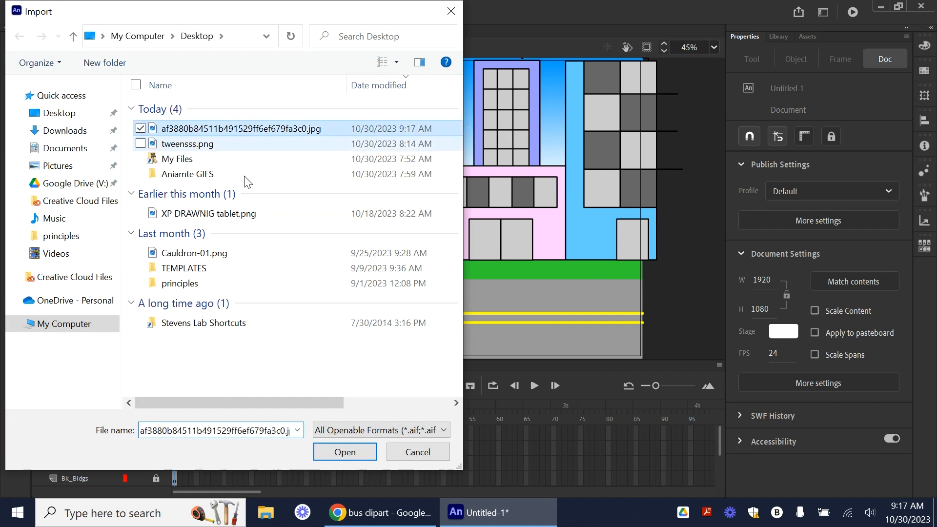
{"action": "left_click", "coordinate": [345, 451]}
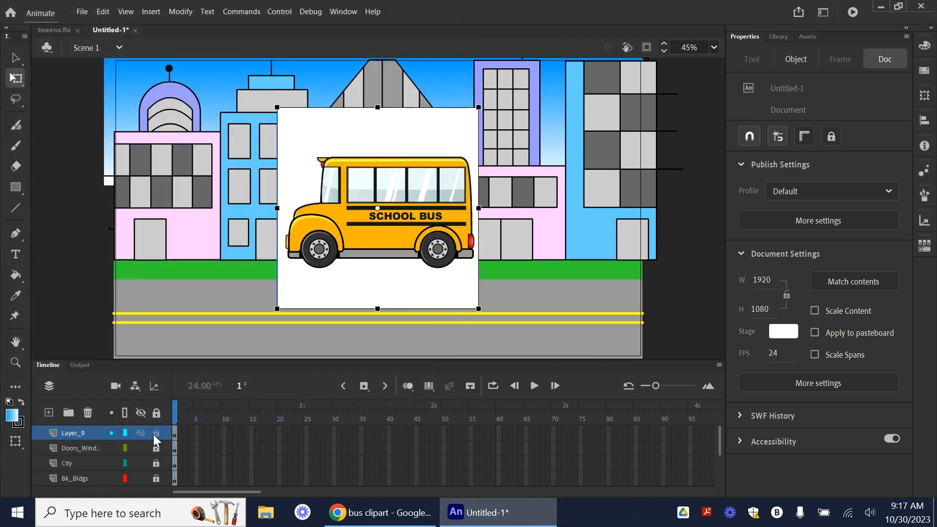
{"action": "left_click", "coordinate": [48, 412]}
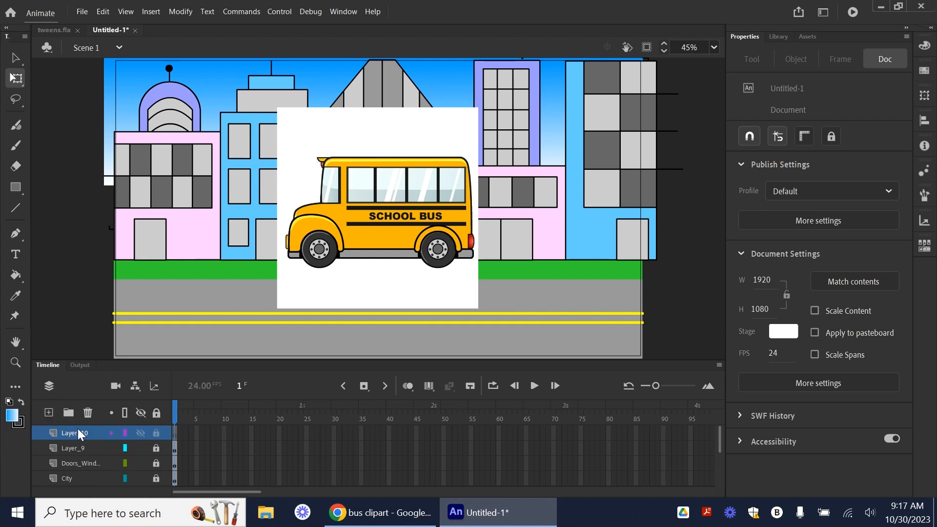
{"action": "left_click", "coordinate": [15, 145]}
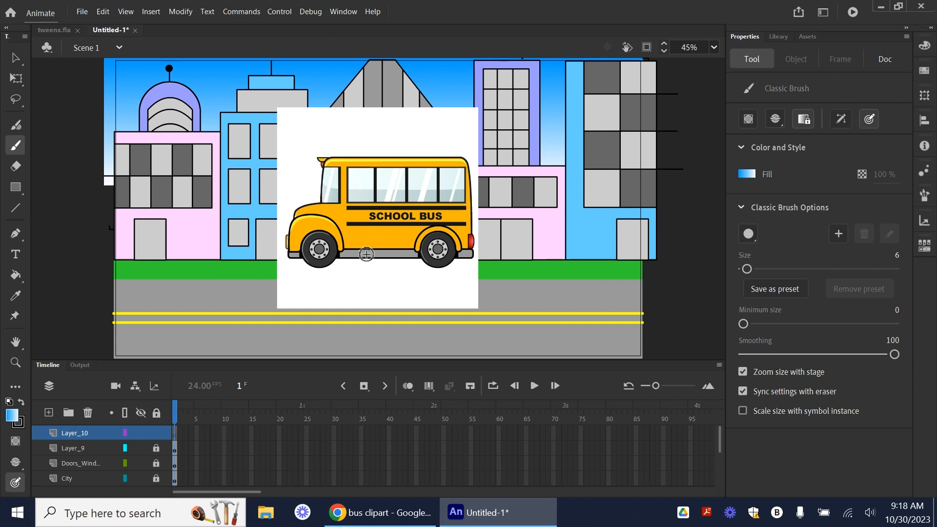
{"action": "left_click", "coordinate": [15, 57]}
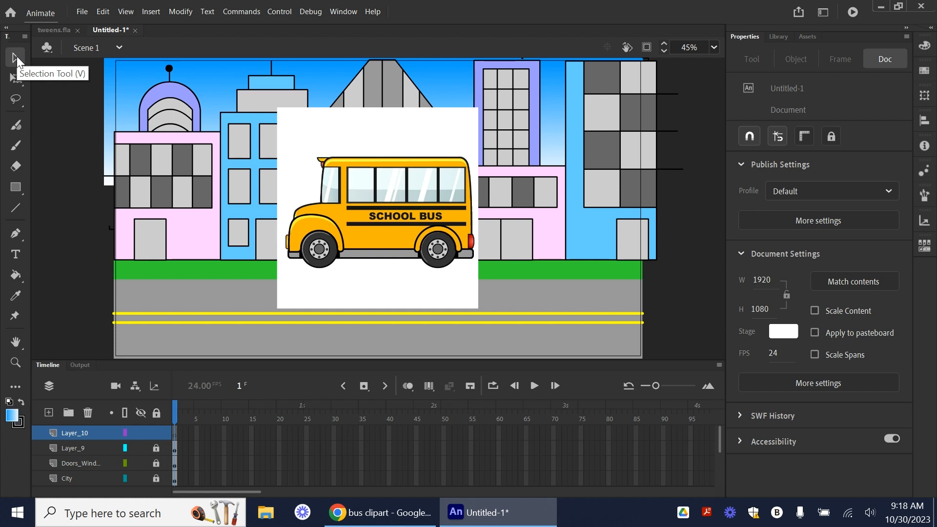
{"action": "left_click", "coordinate": [88, 412]}
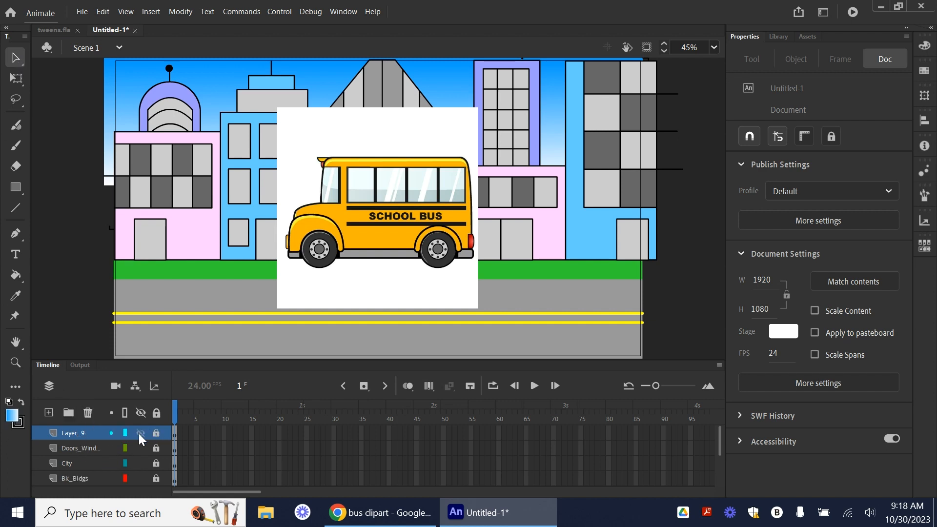
Delete the Layer_9 layer that holds the imported school bus image.
{"action": "left_click", "coordinate": [139, 433]}
{"action": "left_click", "coordinate": [86, 432]}
{"action": "left_click", "coordinate": [88, 412]}
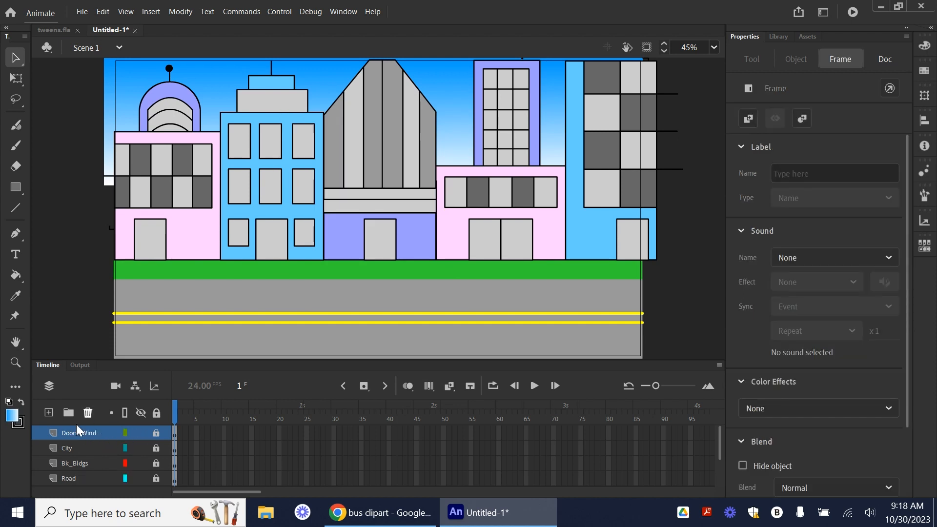
Save the Animate document in the Creative Cloud Files folder under the name city.
{"action": "left_click", "coordinate": [83, 11]}
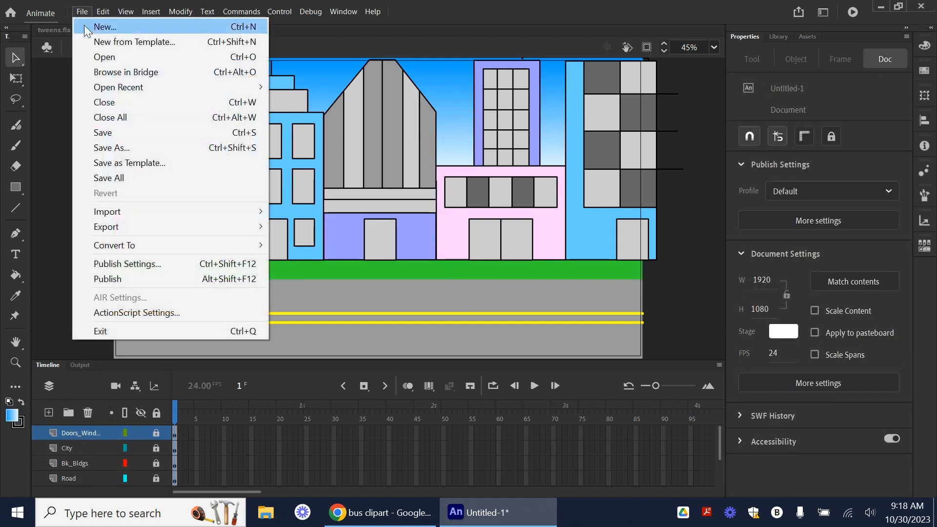
{"action": "left_click", "coordinate": [107, 149]}
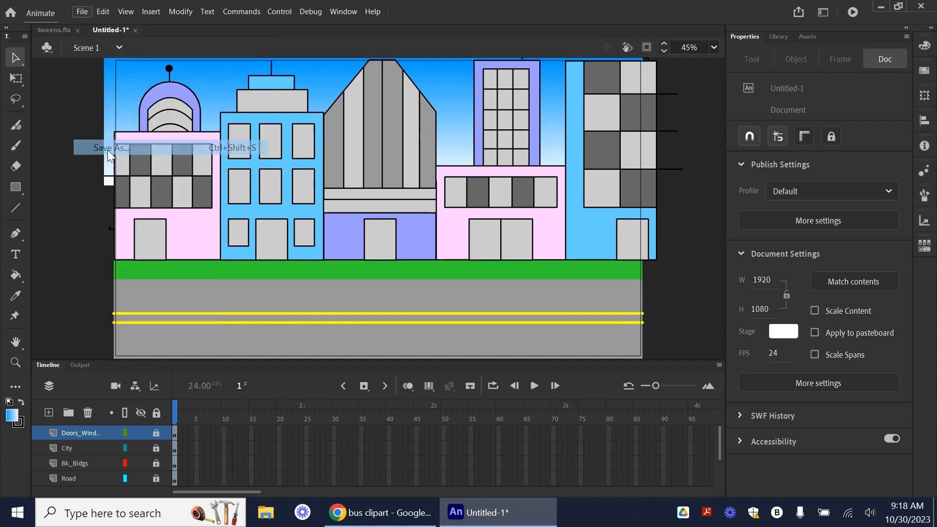
{"action": "type", "text": "city"}
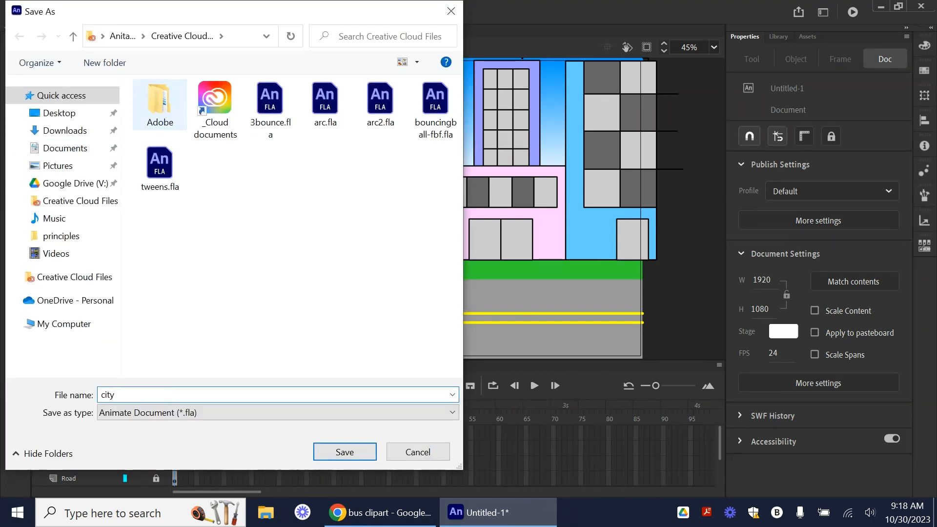
{"action": "key", "text": "Return"}
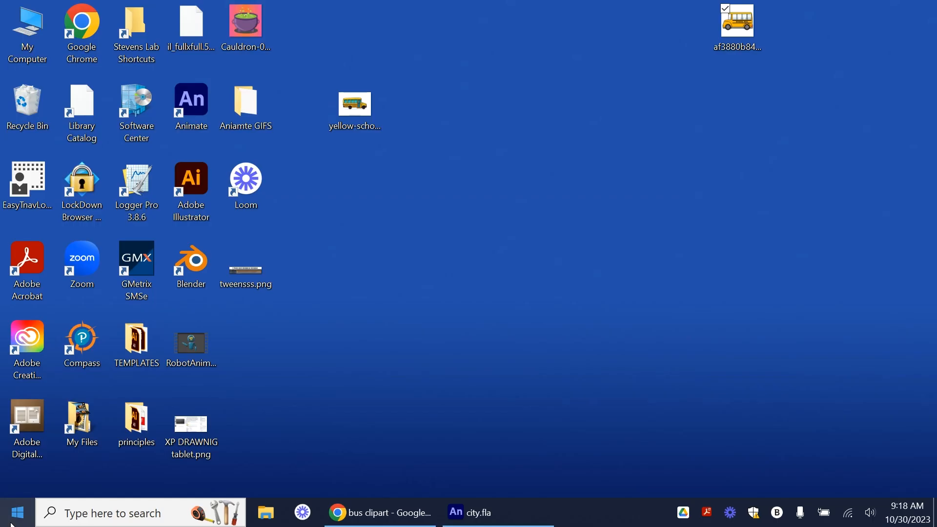
Launch Adobe Illustrator from the desktop and create a new 8 x 8 in document in CMYK Color at 300 ppi.
{"action": "left_click", "coordinate": [189, 194]}
{"action": "key", "text": "Return"}
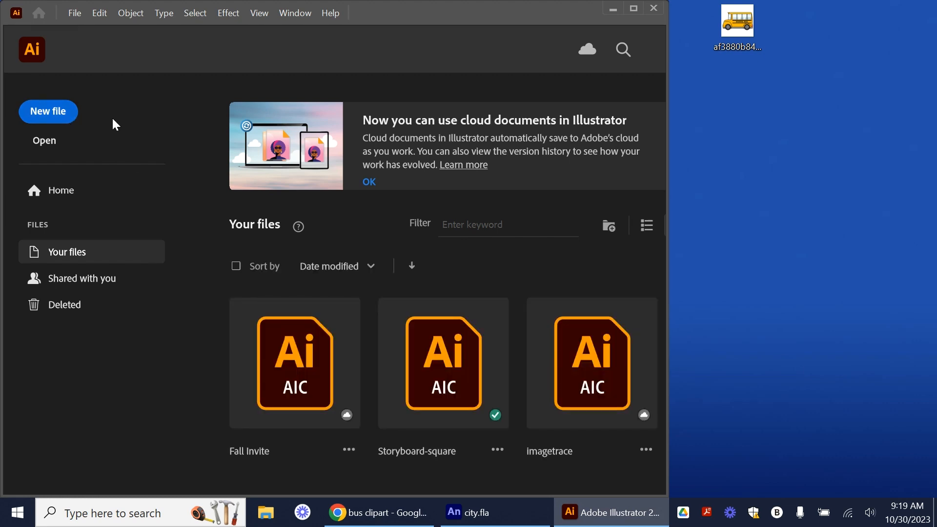
{"action": "left_click", "coordinate": [48, 115]}
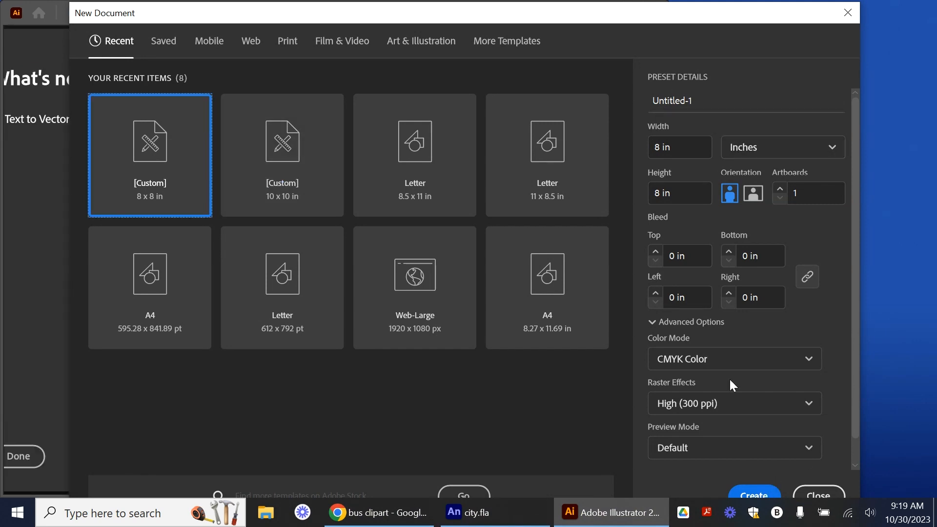
{"action": "left_click", "coordinate": [754, 494]}
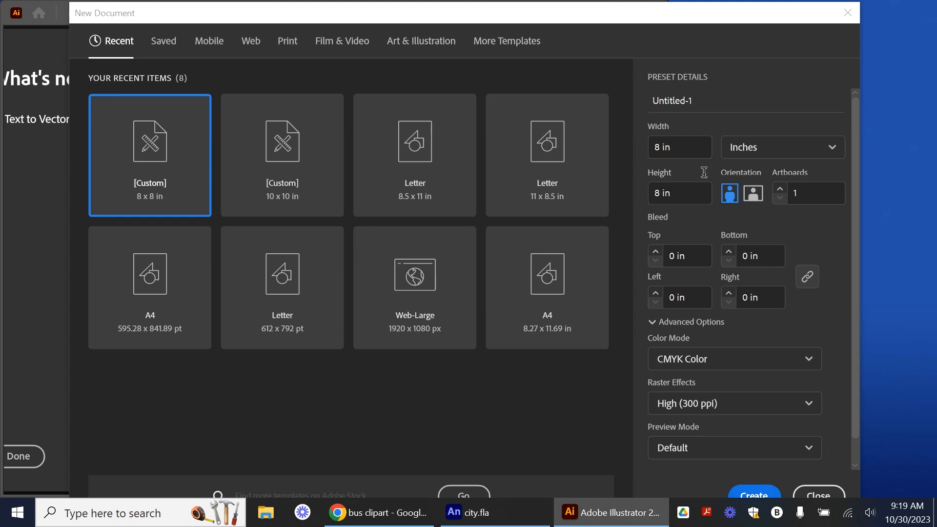
{"action": "scroll", "coordinate": [849, 258], "scroll_direction": "down", "scroll_amount": 1}
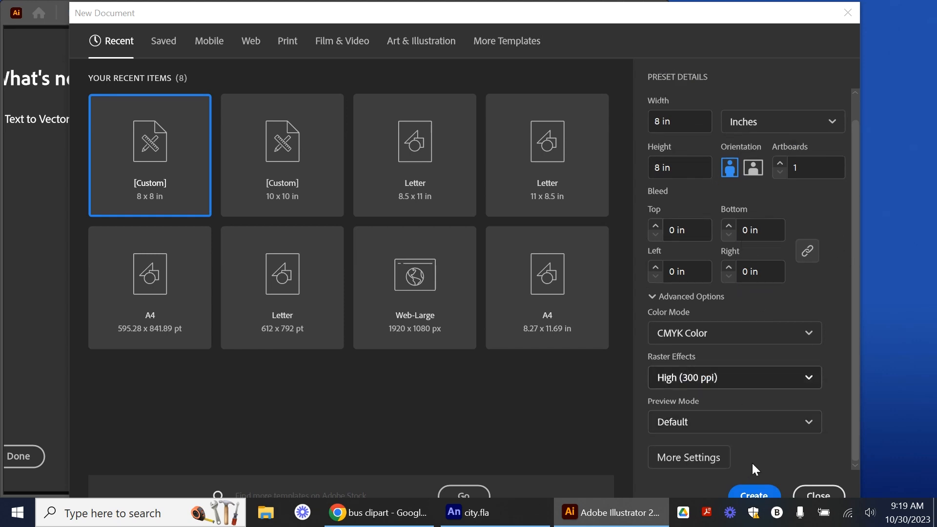
{"action": "left_click", "coordinate": [770, 498]}
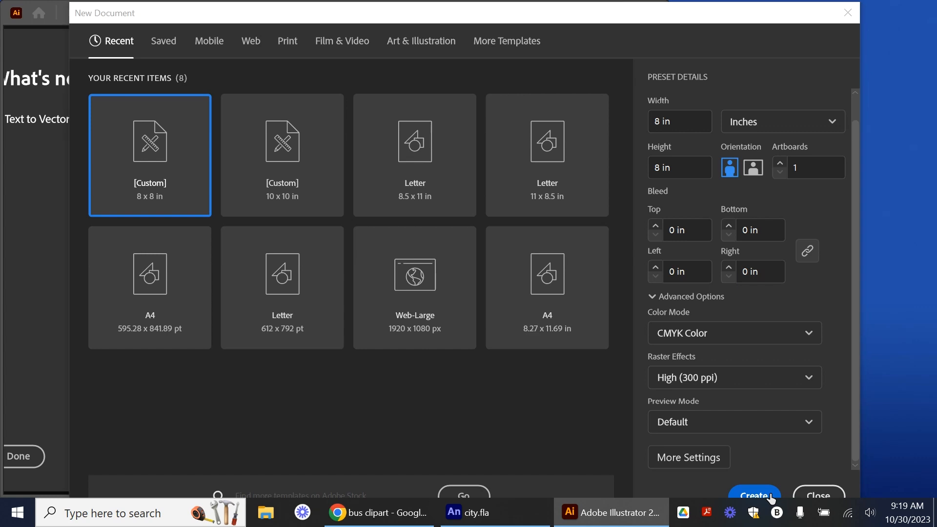
{"action": "left_click", "coordinate": [754, 493]}
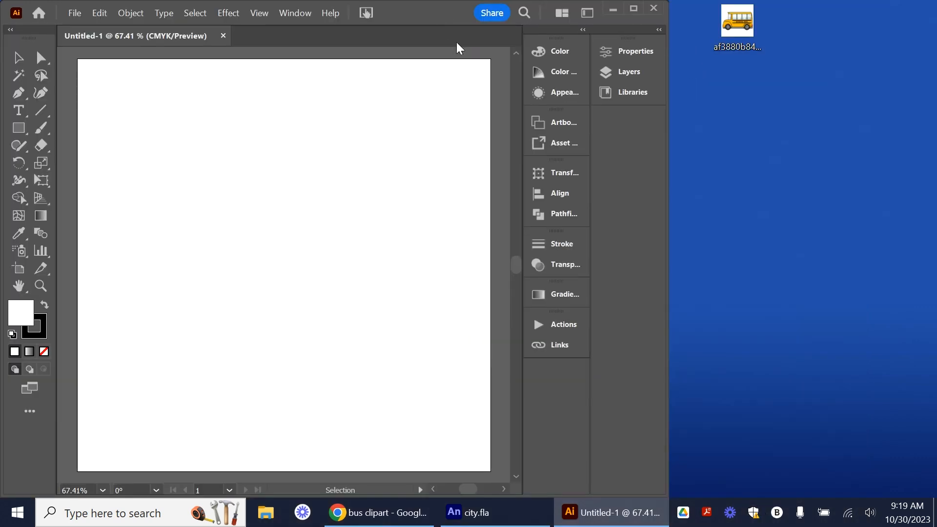
Place the yellow-school-bus image from the desktop into the document, maximize Illustrator, and align the image with the artboard's side edge.
{"action": "double_click", "coordinate": [452, 10]}
{"action": "left_click_drag", "start_coordinate": [472, 84], "coordinate": [474, 166]}
{"action": "left_click", "coordinate": [362, 108]}
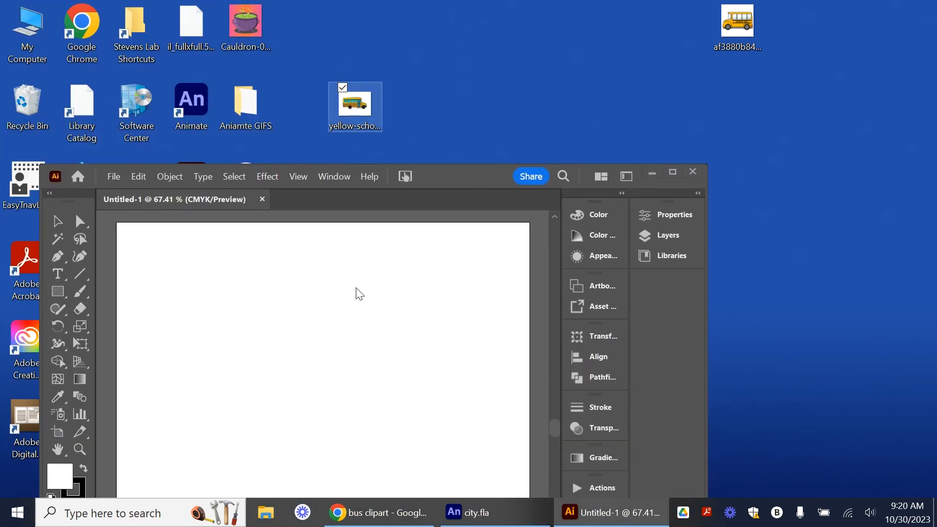
{"action": "left_click_drag", "start_coordinate": [371, 278], "coordinate": [339, 320]}
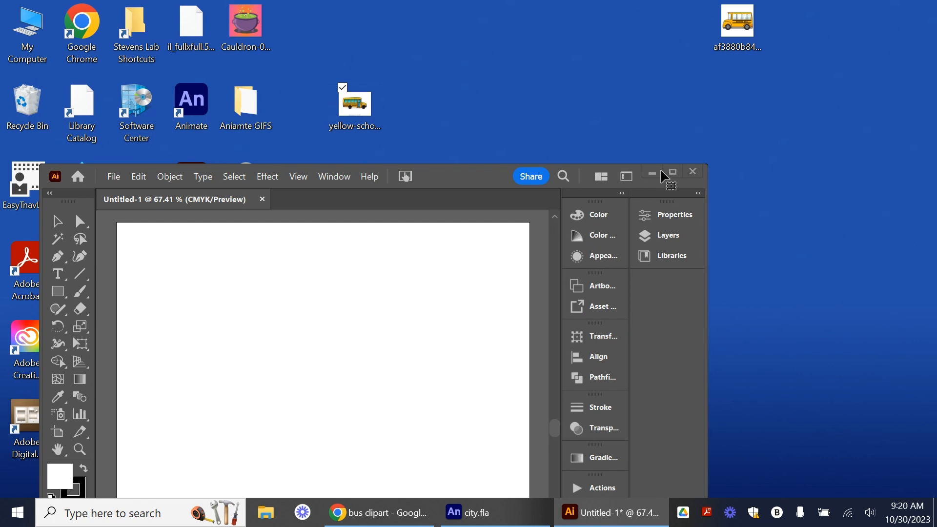
{"action": "left_click", "coordinate": [673, 172]}
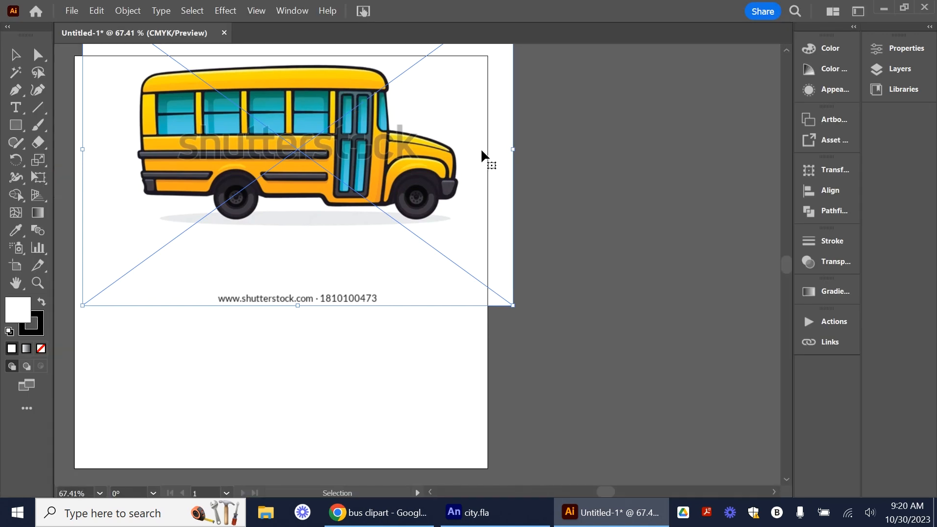
{"action": "left_click_drag", "start_coordinate": [336, 225], "coordinate": [337, 219]}
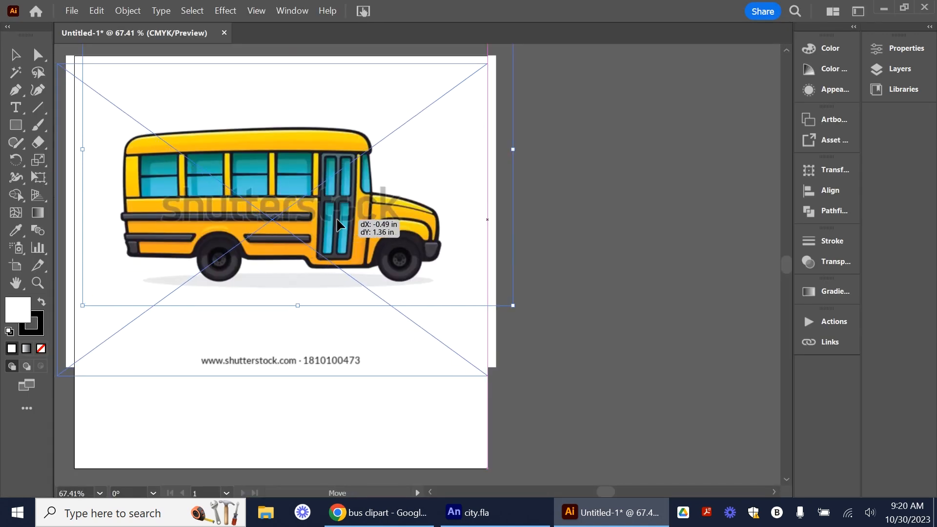
Embed the linked yellow school bus image in the document.
{"action": "left_click", "coordinate": [888, 71]}
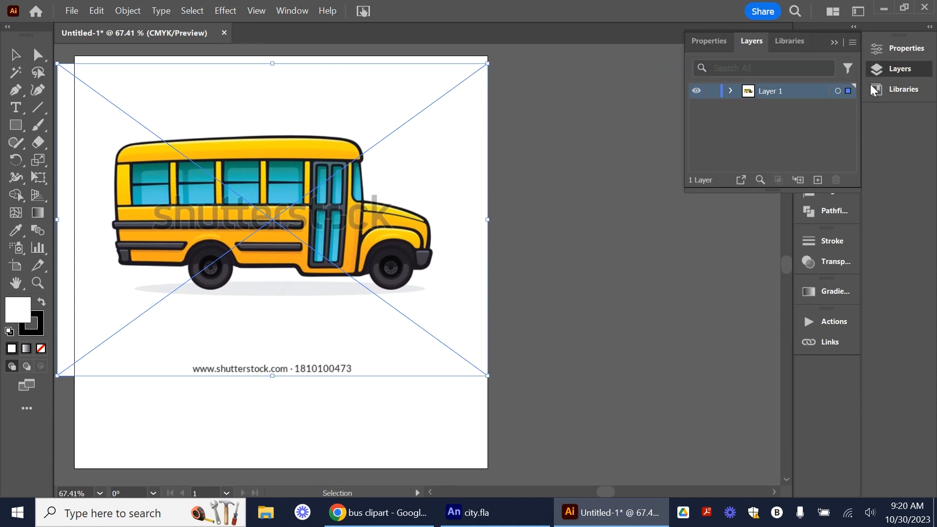
{"action": "left_click", "coordinate": [292, 10]}
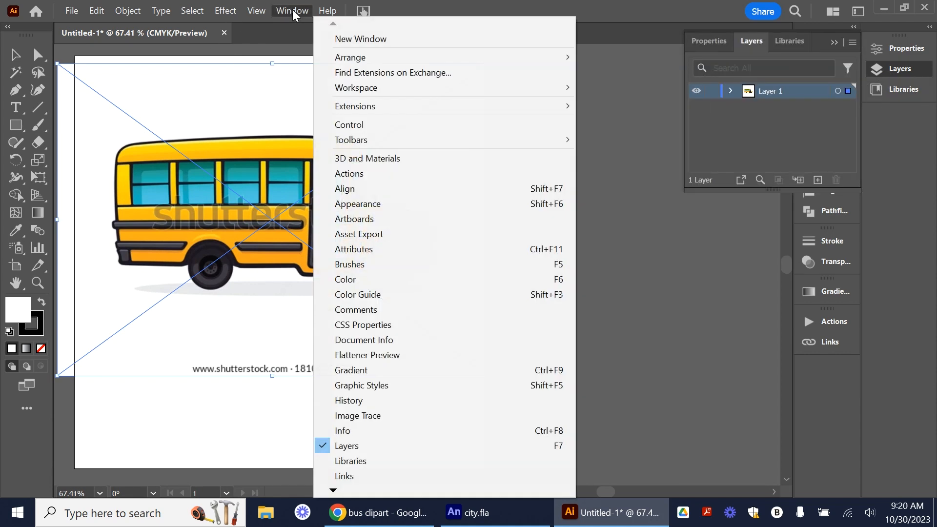
{"action": "key", "text": "Escape"}
{"action": "left_click", "coordinate": [286, 13]}
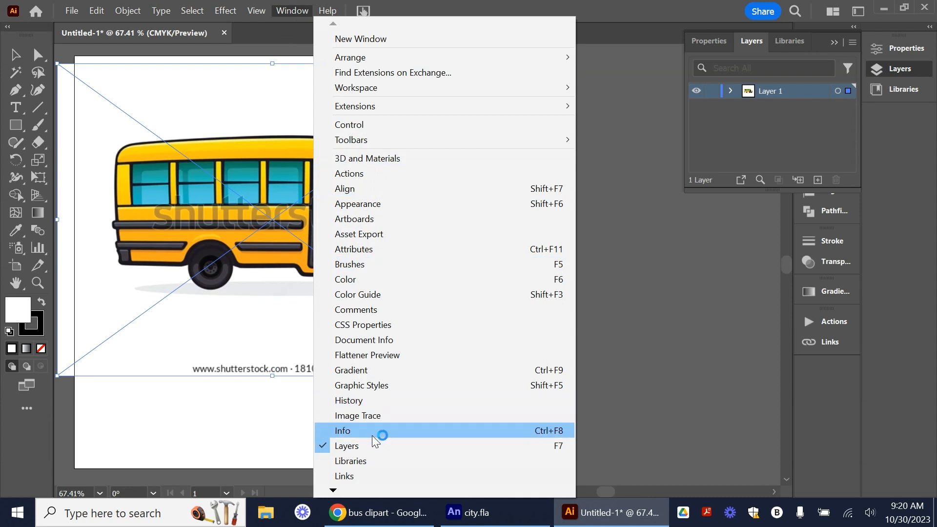
{"action": "left_click", "coordinate": [351, 472]}
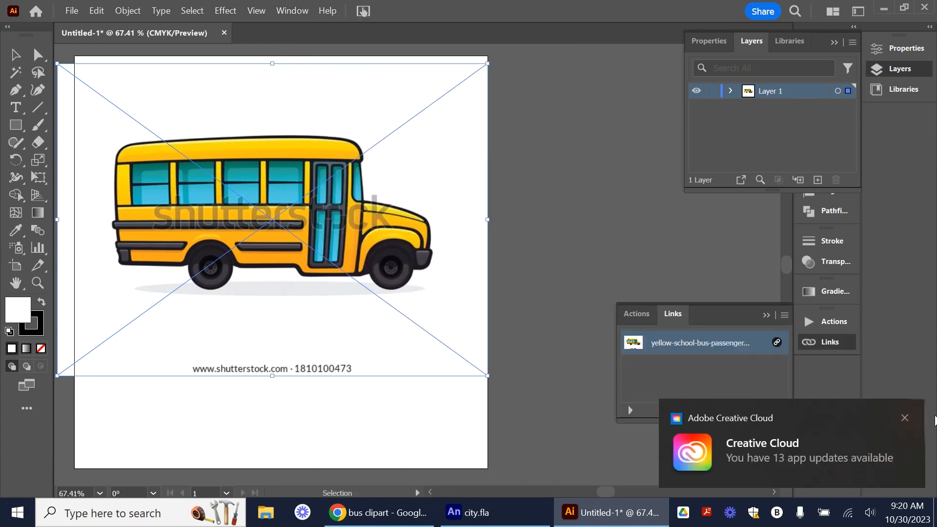
{"action": "left_click", "coordinate": [905, 417]}
{"action": "left_click", "coordinate": [784, 315]}
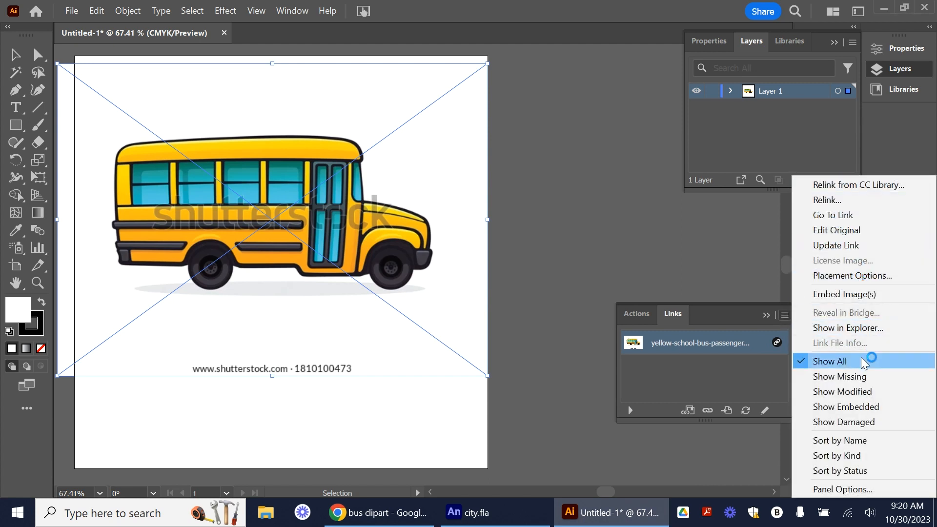
{"action": "left_click", "coordinate": [862, 293]}
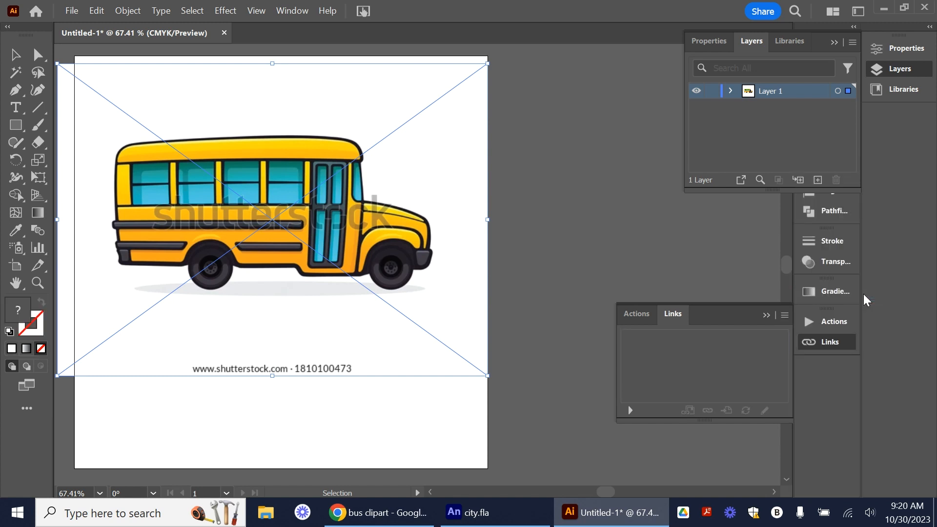
{"action": "left_click", "coordinate": [769, 315]}
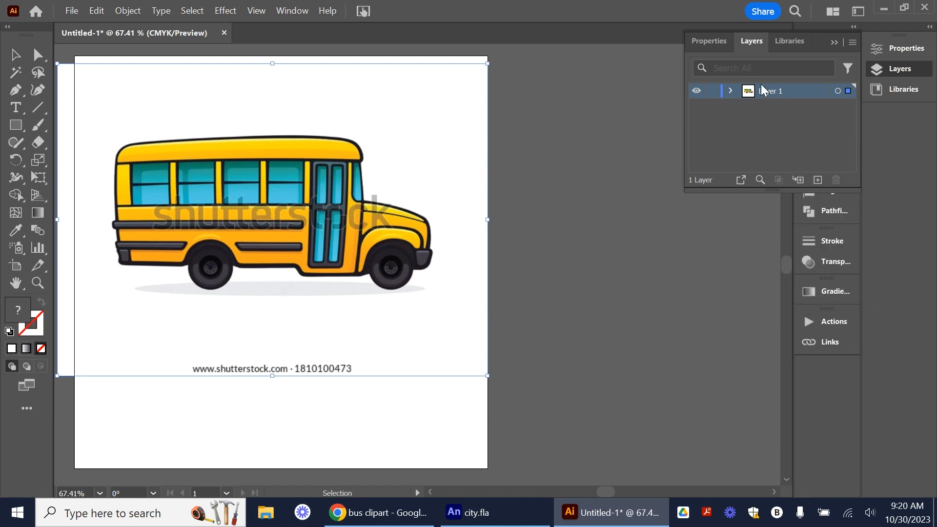
Lock the bus image layer and add a new drawing layer above it with the default white fill and black stroke.
{"action": "left_click", "coordinate": [713, 91]}
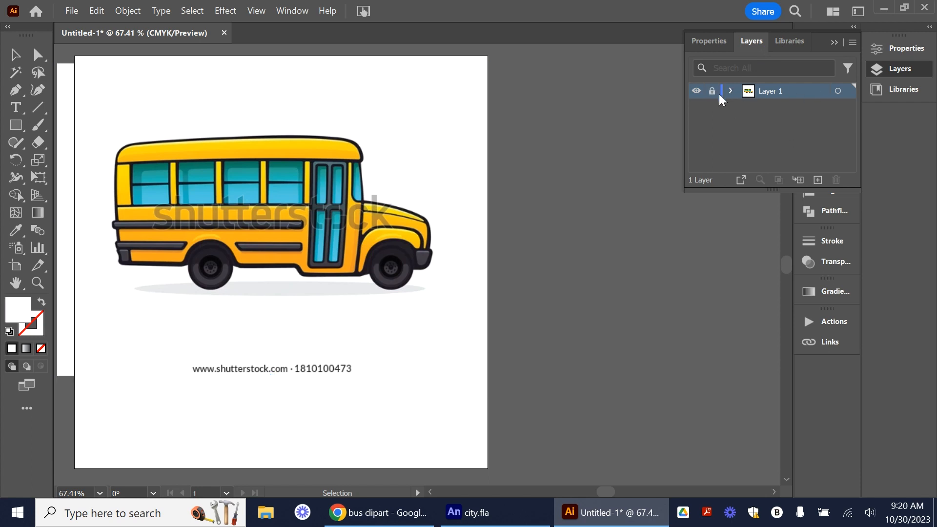
{"action": "left_click", "coordinate": [818, 180]}
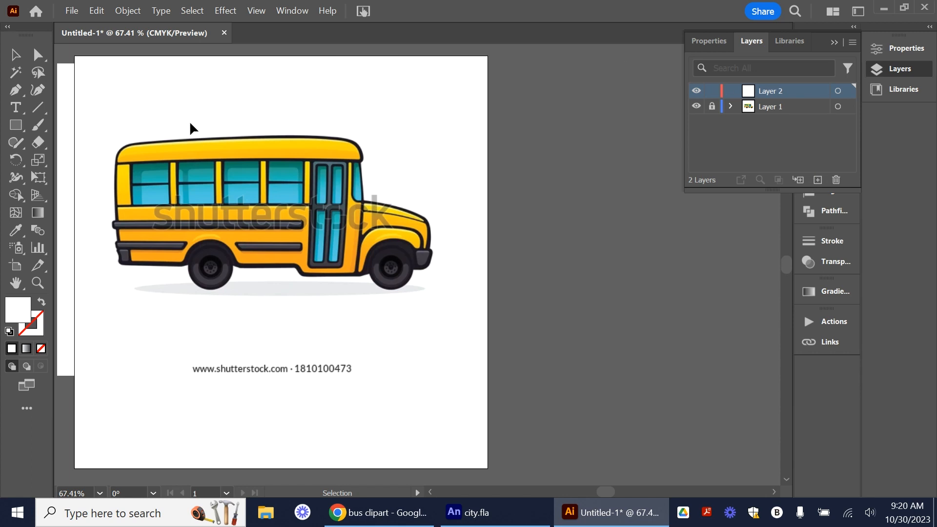
{"action": "left_click", "coordinate": [38, 126]}
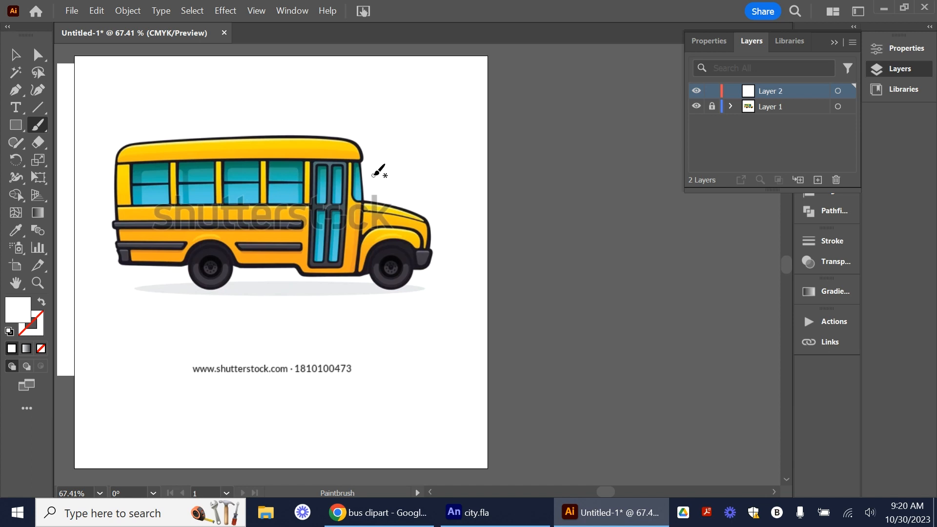
{"action": "key", "text": "d"}
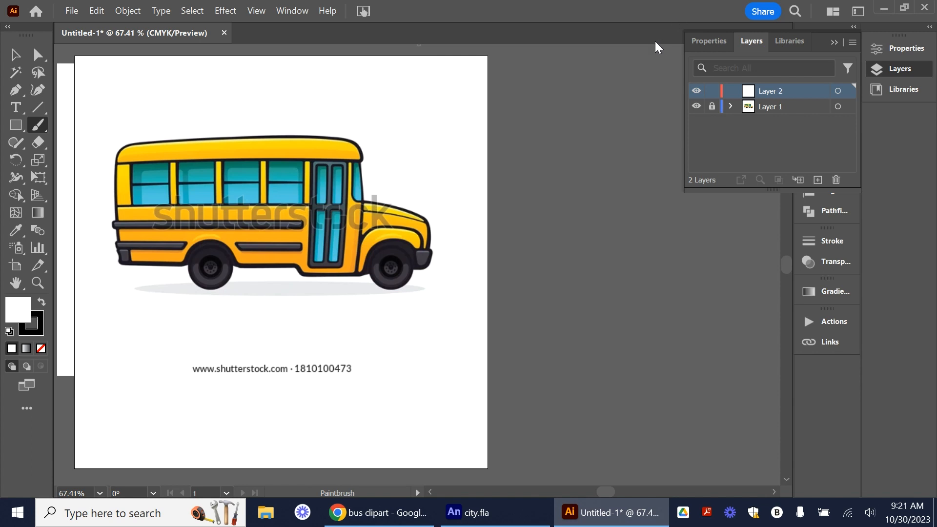
Trace the roof and rear edge of the bus with the Pen tool, using a black stroke and no fill.
{"action": "left_click", "coordinate": [16, 91]}
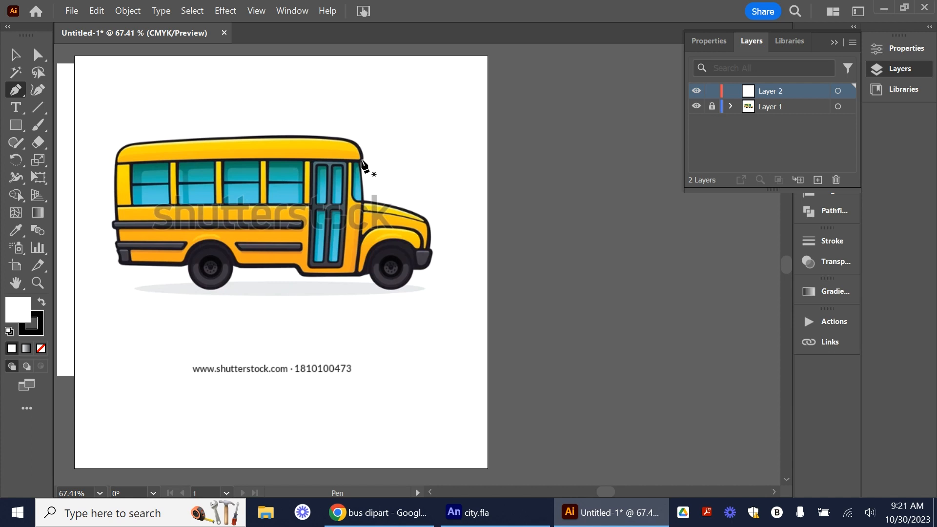
{"action": "left_click_drag", "start_coordinate": [360, 159], "coordinate": [335, 138]}
{"action": "left_click_drag", "start_coordinate": [125, 147], "coordinate": [121, 156]}
{"action": "left_click", "coordinate": [228, 146]}
{"action": "left_click_drag", "start_coordinate": [219, 161], "coordinate": [222, 169]}
{"action": "left_click", "coordinate": [219, 219]}
{"action": "left_click", "coordinate": [41, 349]}
{"action": "left_click", "coordinate": [221, 242]}
{"action": "left_click", "coordinate": [221, 253]}
{"action": "left_click", "coordinate": [222, 262]}
Complete the body outline along the underside, wheel arches, front bumper and hood, and check it with the bus image hidden and shown.
{"action": "left_click", "coordinate": [285, 264]}
{"action": "left_click_drag", "start_coordinate": [284, 265], "coordinate": [352, 288]}
{"action": "left_click", "coordinate": [341, 265]}
{"action": "left_click", "coordinate": [396, 265]}
{"action": "left_click_drag", "start_coordinate": [407, 277], "coordinate": [471, 264]}
{"action": "left_click", "coordinate": [459, 276]}
{"action": "left_click", "coordinate": [469, 270]}
{"action": "left_click_drag", "start_coordinate": [496, 241], "coordinate": [533, 227]}
{"action": "left_click", "coordinate": [519, 269]}
{"action": "left_click", "coordinate": [530, 222]}
{"action": "left_click", "coordinate": [467, 202]}
{"action": "mouse_move", "coordinate": [463, 161]}
{"action": "left_mouse_down"}
{"action": "mouse_move", "coordinate": [466, 145]}
{"action": "mouse_move", "coordinate": [469, 168]}
{"action": "left_mouse_up"}
{"action": "left_click", "coordinate": [16, 55]}
{"action": "left_click", "coordinate": [561, 117]}
{"action": "left_click", "coordinate": [697, 107]}
{"action": "left_click", "coordinate": [696, 107]}
Trace the body line beneath the side windows from the rear of the bus to the door.
{"action": "left_click", "coordinate": [16, 89]}
{"action": "left_click", "coordinate": [222, 164]}
{"action": "key", "text": "Escape"}
{"action": "left_click", "coordinate": [220, 207]}
{"action": "left_click_drag", "start_coordinate": [412, 206], "coordinate": [415, 210]}
Trace the vertical edges of the four side windows and their horizontal divider bars.
{"action": "left_click", "coordinate": [234, 165]}
{"action": "left_click", "coordinate": [235, 206]}
{"action": "left_click", "coordinate": [272, 164]}
{"action": "left_click", "coordinate": [273, 205]}
{"action": "left_click", "coordinate": [280, 162]}
{"action": "left_click", "coordinate": [315, 161]}
{"action": "left_click", "coordinate": [318, 205]}
{"action": "left_click", "coordinate": [326, 162]}
{"action": "left_click", "coordinate": [326, 204]}
{"action": "left_click", "coordinate": [362, 162]}
{"action": "left_click", "coordinate": [362, 205]}
{"action": "left_click", "coordinate": [372, 162]}
{"action": "left_click", "coordinate": [370, 204]}
{"action": "left_click", "coordinate": [405, 162]}
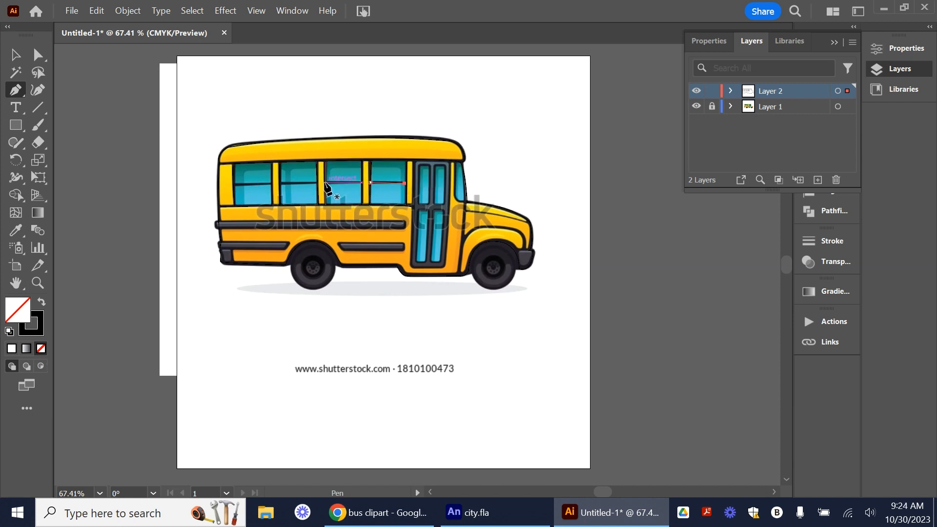
{"action": "left_click", "coordinate": [272, 184]}
{"action": "key", "text": "Escape"}
Trace the long upper black trim rail below the side windows as a closed shape.
{"action": "left_click", "coordinate": [215, 220]}
{"action": "left_click", "coordinate": [216, 228]}
{"action": "left_click", "coordinate": [403, 228]}
{"action": "left_click_drag", "start_coordinate": [406, 220], "coordinate": [409, 219]}
{"action": "left_click", "coordinate": [215, 220]}
Trace the two short lower trim rails on either side of the rear wheel and the edge of the rear bumper.
{"action": "left_click", "coordinate": [219, 242]}
{"action": "left_click", "coordinate": [219, 251]}
{"action": "left_click", "coordinate": [285, 250]}
{"action": "left_click", "coordinate": [290, 243]}
{"action": "left_click", "coordinate": [218, 242]}
{"action": "left_click", "coordinate": [339, 243]}
{"action": "left_click_drag", "start_coordinate": [345, 250], "coordinate": [354, 252]}
{"action": "left_click", "coordinate": [404, 252]}
{"action": "left_click", "coordinate": [404, 243]}
{"action": "left_click", "coordinate": [338, 243]}
{"action": "left_click", "coordinate": [232, 251]}
{"action": "left_click", "coordinate": [234, 264]}
Trace the edge of the narrow front window and check the tracing with the bus image hidden and shown.
{"action": "left_click", "coordinate": [456, 164]}
{"action": "left_click_drag", "start_coordinate": [459, 201], "coordinate": [464, 202]}
{"action": "left_click", "coordinate": [467, 202]}
{"action": "left_click", "coordinate": [696, 106]}
{"action": "left_click", "coordinate": [696, 106]}
Trace the frame of the bus door as a closed path.
{"action": "left_click", "coordinate": [415, 161]}
{"action": "left_click", "coordinate": [414, 267]}
{"action": "left_click", "coordinate": [437, 267]}
{"action": "left_click_drag", "start_coordinate": [446, 262], "coordinate": [447, 256]}
{"action": "left_click", "coordinate": [449, 160]}
{"action": "left_click", "coordinate": [414, 162]}
Trace the hood crease, front fender arch and front bumper details of the bus.
{"action": "left_click", "coordinate": [466, 210]}
{"action": "left_click_drag", "start_coordinate": [531, 225], "coordinate": [552, 244]}
{"action": "left_click", "coordinate": [467, 239]}
{"action": "left_click_drag", "start_coordinate": [487, 228], "coordinate": [500, 229]}
{"action": "mouse_move", "coordinate": [523, 238]}
{"action": "left_mouse_down"}
{"action": "mouse_move", "coordinate": [530, 248]}
{"action": "mouse_move", "coordinate": [538, 233]}
{"action": "left_mouse_up"}
{"action": "left_click", "coordinate": [524, 239]}
{"action": "left_click", "coordinate": [525, 249]}
{"action": "left_click", "coordinate": [518, 251]}
{"action": "left_click", "coordinate": [520, 267]}
{"action": "left_click", "coordinate": [467, 211]}
Outline the rear wheel and its hub with circles and place copies over the front wheel.
{"action": "left_click", "coordinate": [16, 125]}
{"action": "left_click", "coordinate": [82, 161]}
{"action": "left_click_drag", "start_coordinate": [291, 245], "coordinate": [335, 287]}
{"action": "left_click", "coordinate": [15, 55]}
{"action": "left_click_drag", "start_coordinate": [335, 246], "coordinate": [338, 244]}
{"action": "left_click_drag", "start_coordinate": [328, 283], "coordinate": [508, 291]}
{"action": "key", "text": "ctrl+z"}
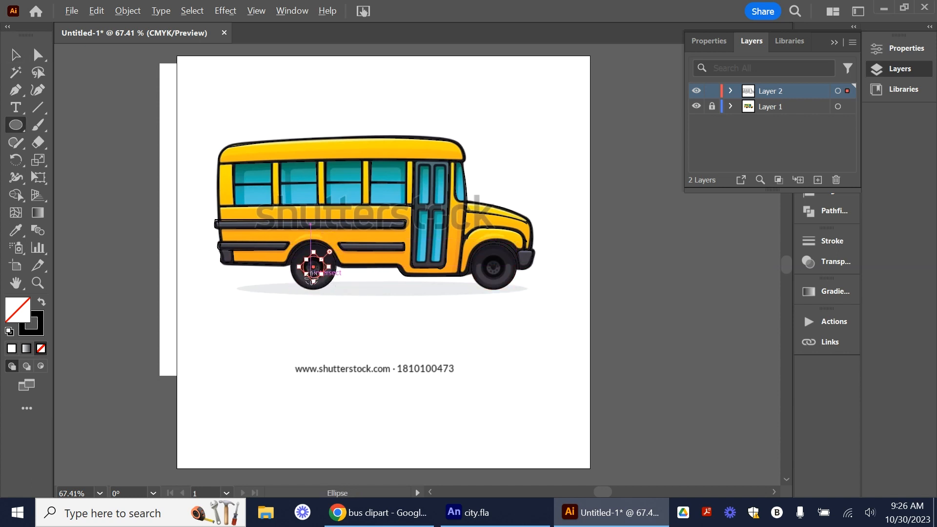
{"action": "left_click_drag", "start_coordinate": [316, 257], "coordinate": [499, 258]}
Outline the glass of the bus door with the Rounded Rectangle tool, and return to the Selection tool.
{"action": "left_click", "coordinate": [16, 125]}
{"action": "left_click", "coordinate": [82, 142]}
{"action": "left_click_drag", "start_coordinate": [420, 166], "coordinate": [444, 253]}
{"action": "key", "text": "v"}
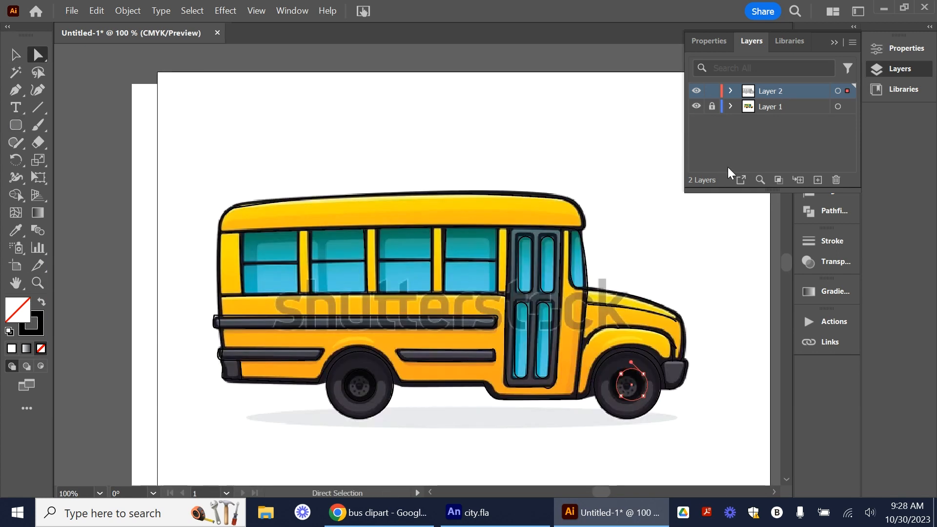
{"action": "key", "text": "v"}
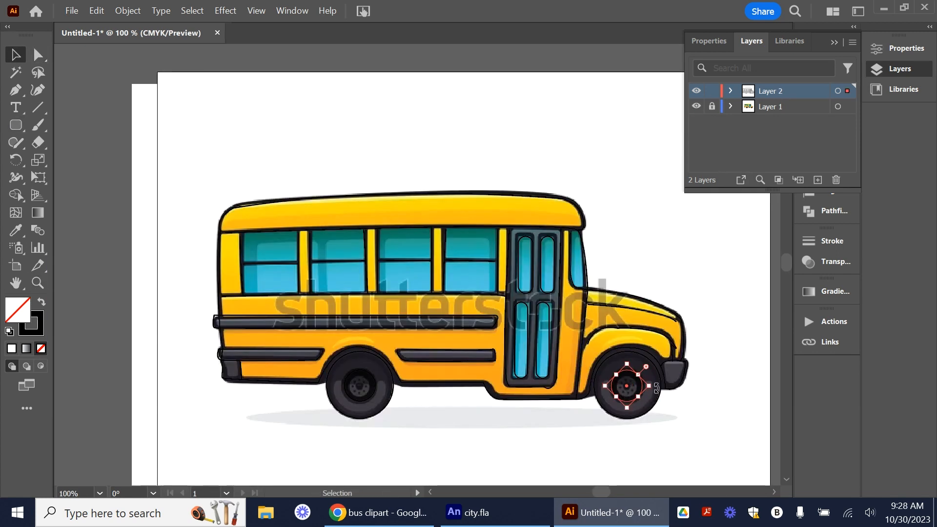
Hide Layer 1 with the reference image, select the whole bus line art and activate Direct Selection.
{"action": "left_click", "coordinate": [696, 107]}
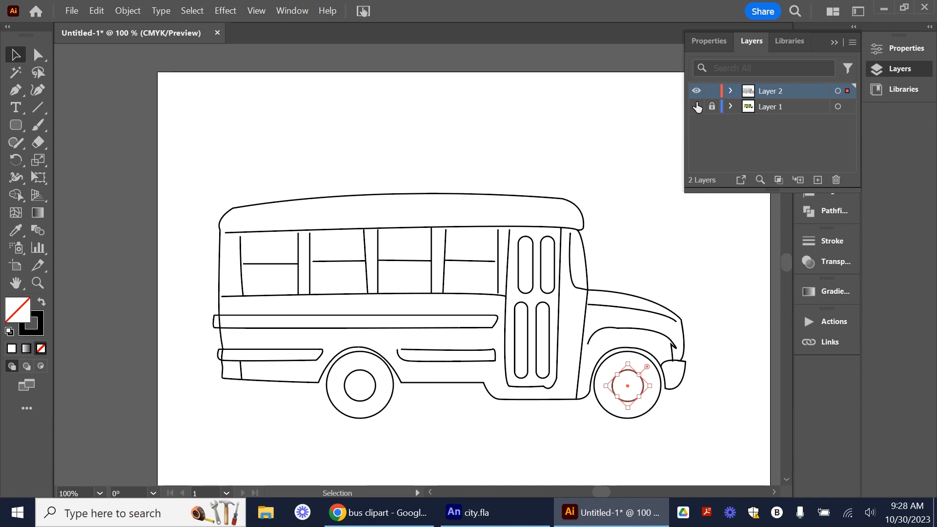
{"action": "left_click_drag", "start_coordinate": [184, 165], "coordinate": [715, 459]}
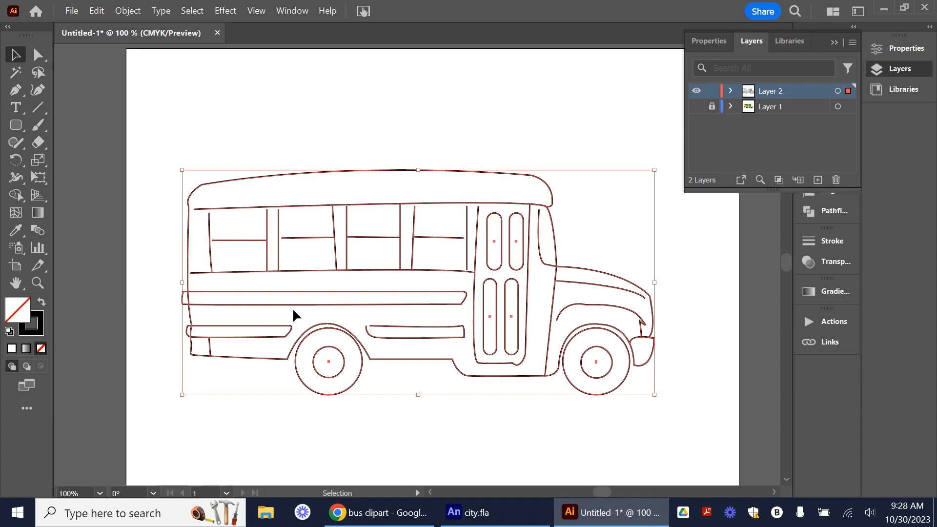
{"action": "scroll", "coordinate": [291, 305], "scroll_direction": "down", "scroll_amount": 1}
{"action": "scroll", "coordinate": [290, 303], "scroll_direction": "up", "scroll_amount": 2}
{"action": "key", "text": "a"}
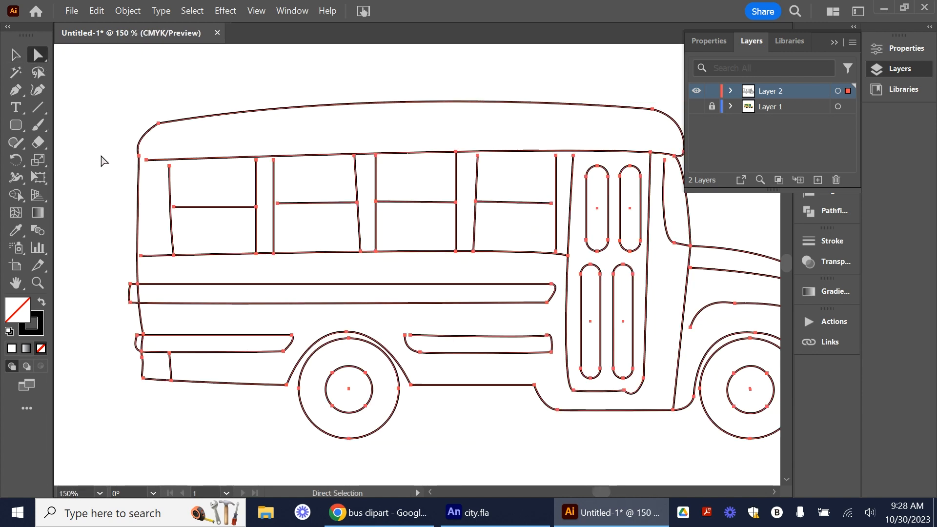
Extend the roof line and belt line to the rear outline, and close the gaps around the rearmost window.
{"action": "left_click", "coordinate": [147, 159]}
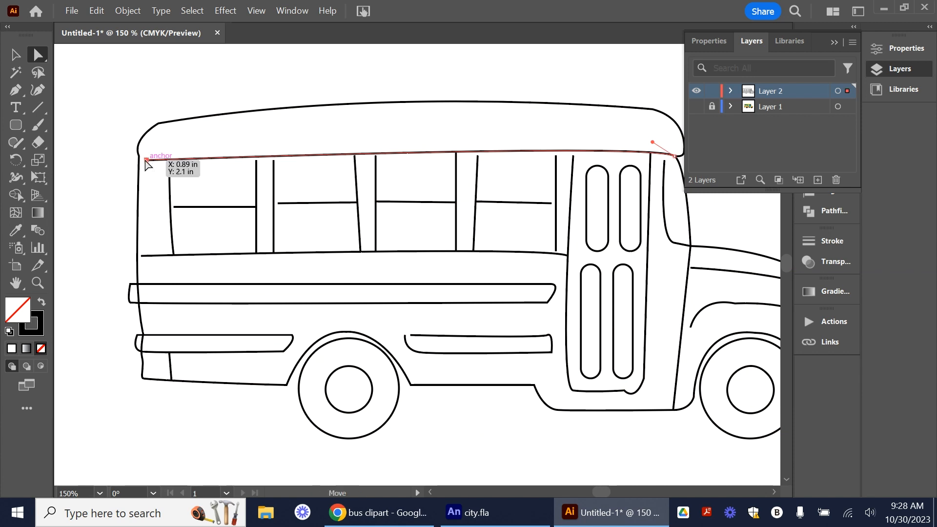
{"action": "left_click", "coordinate": [145, 255]}
{"action": "left_click_drag", "start_coordinate": [145, 255], "coordinate": [136, 257]}
{"action": "left_click_drag", "start_coordinate": [170, 166], "coordinate": [171, 159]}
{"action": "left_click_drag", "start_coordinate": [175, 256], "coordinate": [174, 257]}
{"action": "left_click", "coordinate": [179, 207]}
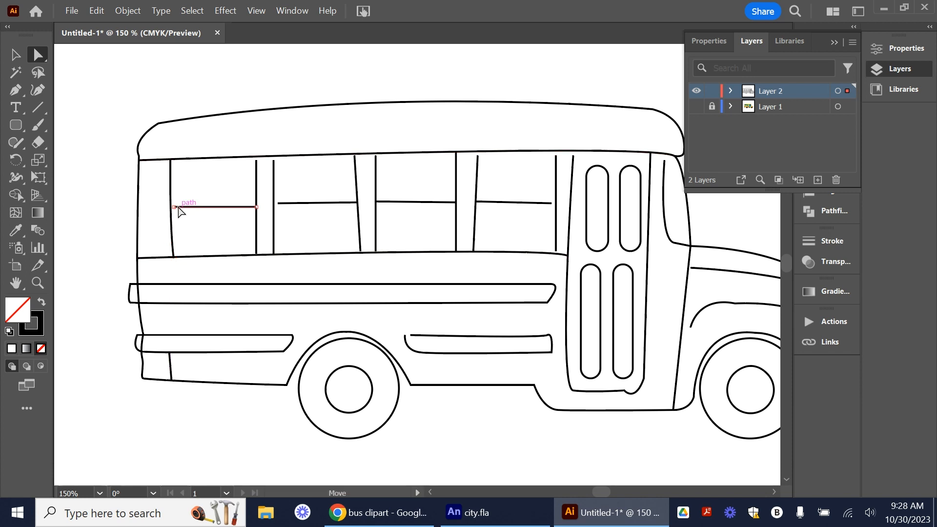
{"action": "left_click_drag", "start_coordinate": [178, 207], "coordinate": [168, 206]}
Move the endpoints of the first, second and third window lines so they meet the frames, roof line and belt line.
{"action": "left_click", "coordinate": [256, 161], "text": "shift"}
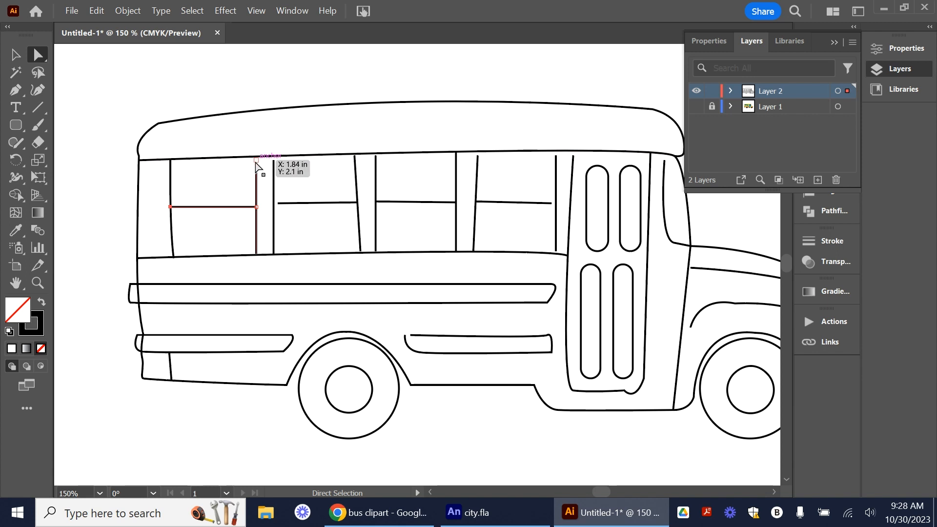
{"action": "left_click_drag", "start_coordinate": [257, 161], "coordinate": [273, 166]}
{"action": "left_click_drag", "start_coordinate": [278, 203], "coordinate": [273, 205]}
{"action": "left_click_drag", "start_coordinate": [361, 251], "coordinate": [360, 254]}
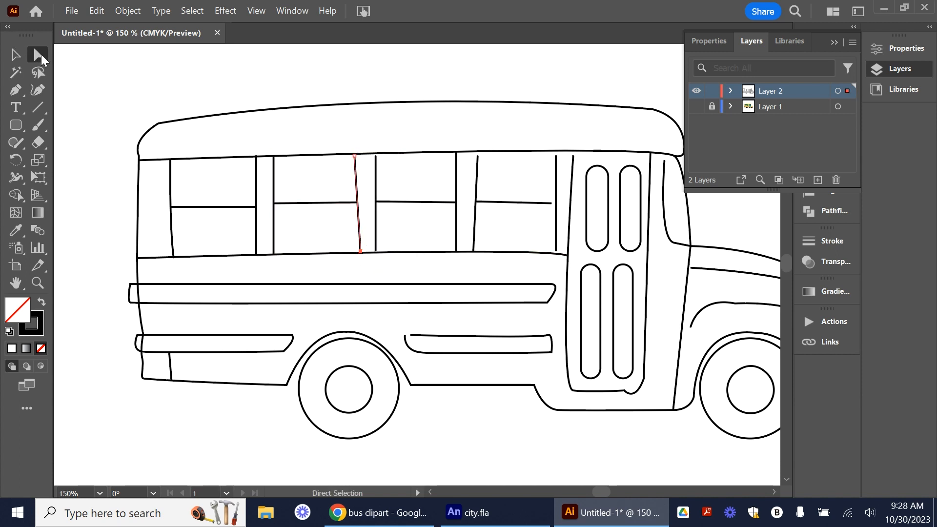
{"action": "left_click_drag", "start_coordinate": [376, 163], "coordinate": [475, 152]}
Close the gaps of the fourth window by extending its frame and crossbar to the adjoining lines.
{"action": "left_click_drag", "start_coordinate": [560, 251], "coordinate": [550, 222]}
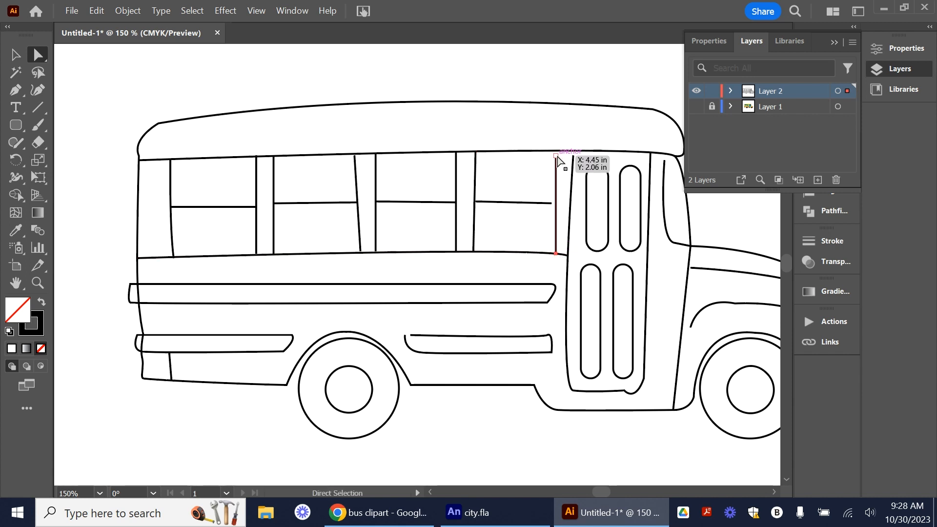
{"action": "left_click_drag", "start_coordinate": [558, 158], "coordinate": [558, 153]}
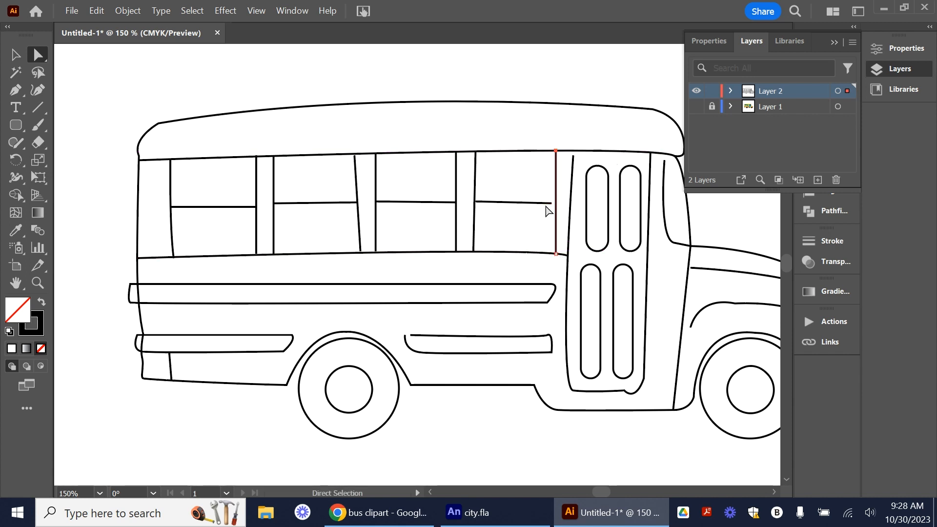
{"action": "left_click_drag", "start_coordinate": [553, 204], "coordinate": [556, 204]}
{"action": "left_click_drag", "start_coordinate": [476, 205], "coordinate": [475, 206]}
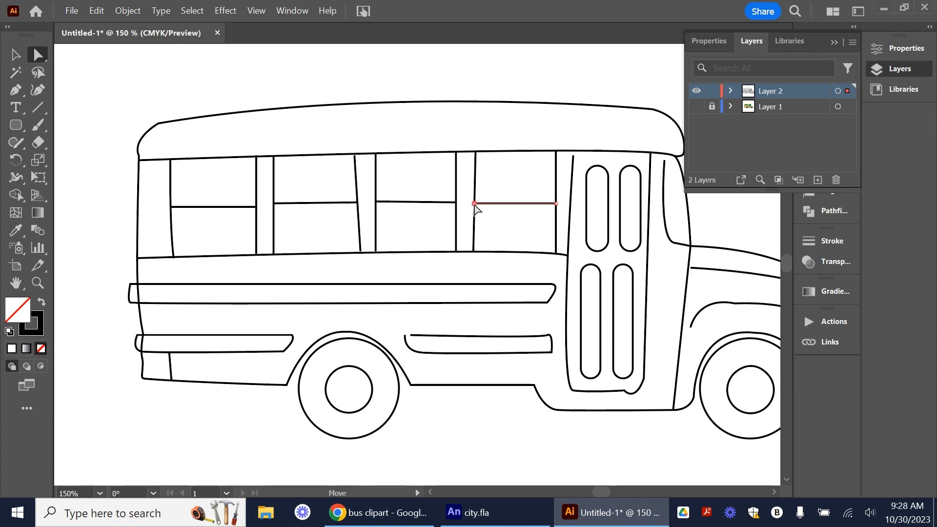
Extend the rear edge of the door frame to the roof line, and close the lower trim strip between wheel and door.
{"action": "left_click", "coordinate": [572, 160]}
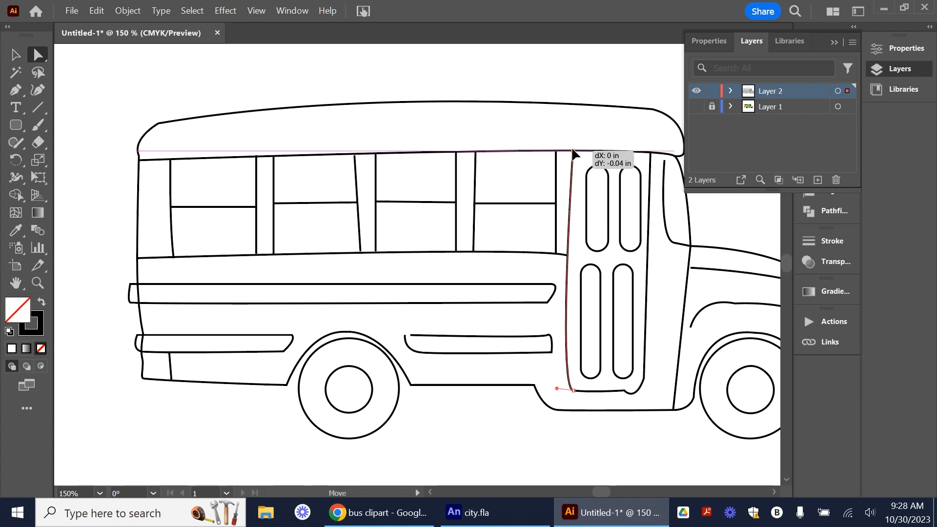
{"action": "left_click", "coordinate": [575, 418]}
{"action": "left_click", "coordinate": [415, 337]}
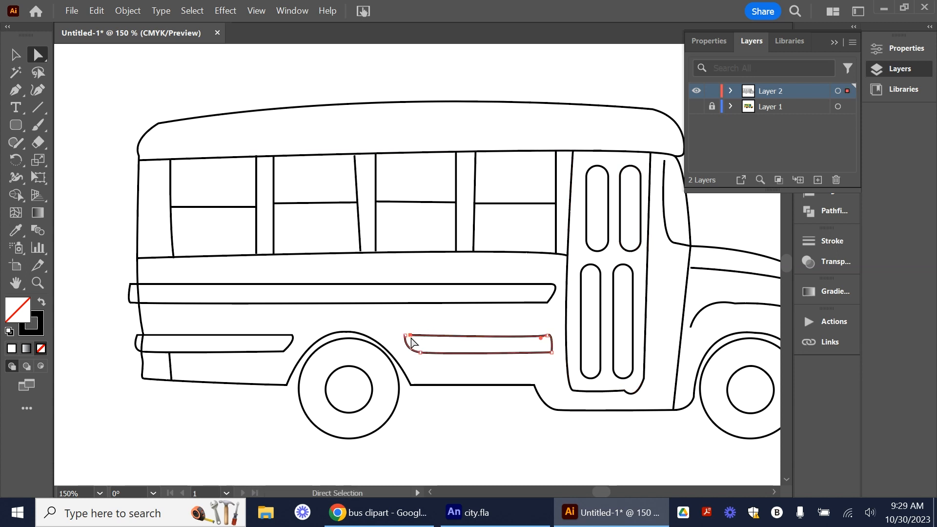
{"action": "left_click_drag", "start_coordinate": [404, 337], "coordinate": [405, 335]}
{"action": "left_click", "coordinate": [484, 426]}
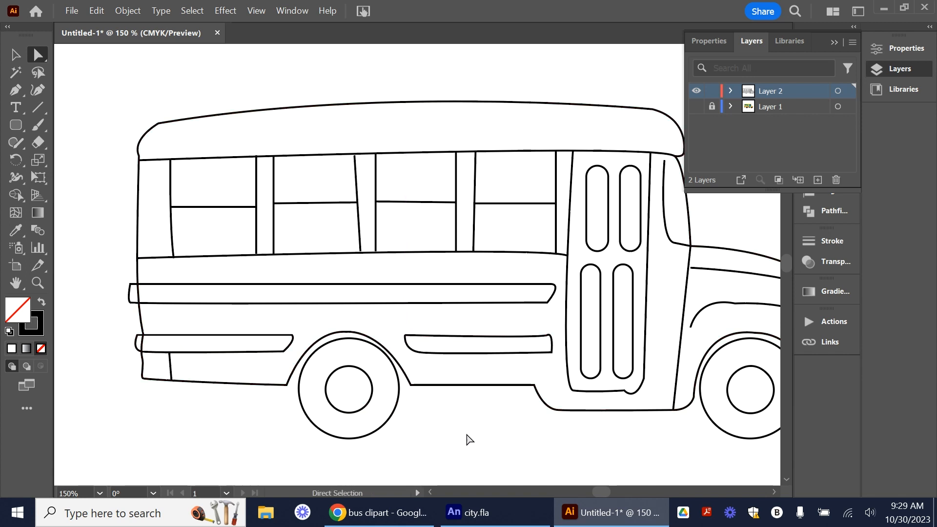
Join the fender arch, hood crease and windshield line at the front of the bus to the adjoining outlines.
{"action": "left_click", "coordinate": [771, 494]}
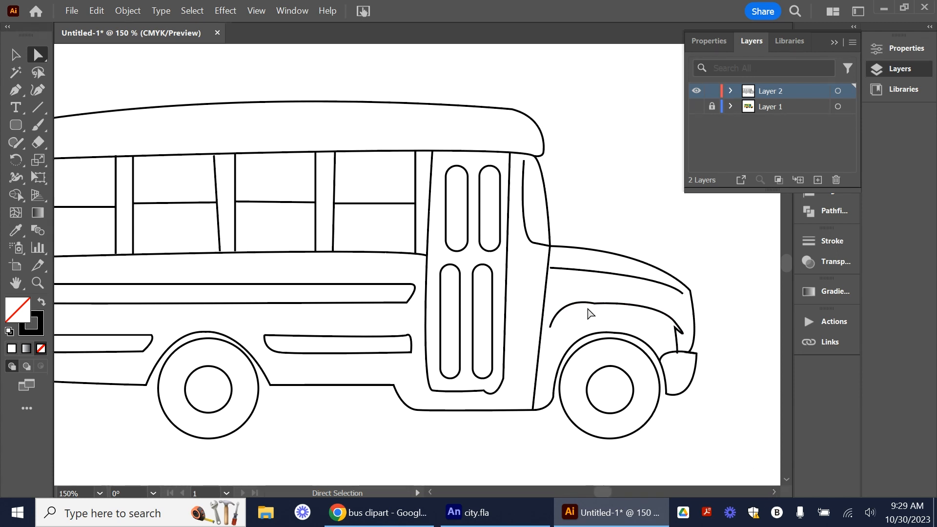
{"action": "left_click_drag", "start_coordinate": [550, 327], "coordinate": [534, 359]}
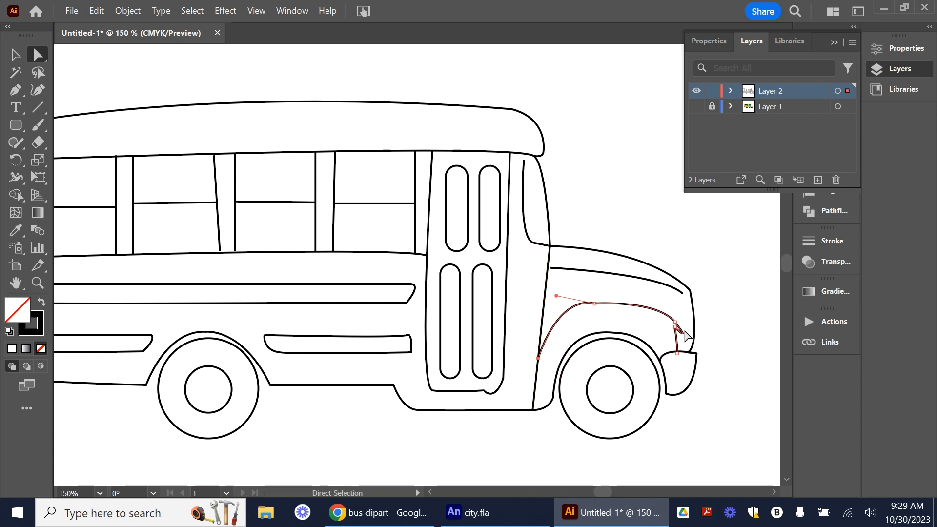
{"action": "mouse_move", "coordinate": [680, 332]}
{"action": "left_mouse_down"}
{"action": "mouse_move", "coordinate": [693, 345]}
{"action": "mouse_move", "coordinate": [678, 326]}
{"action": "left_mouse_up"}
{"action": "left_click", "coordinate": [594, 304]}
{"action": "left_click_drag", "start_coordinate": [682, 294], "coordinate": [690, 296]}
{"action": "left_click", "coordinate": [697, 354]}
{"action": "left_click_drag", "start_coordinate": [523, 160], "coordinate": [522, 154]}
{"action": "left_click", "coordinate": [581, 193]}
Check the front end against the reference layer and straighten the kinked end of the fender arch above the bumper.
{"action": "key", "text": "v"}
{"action": "left_click", "coordinate": [696, 107]}
{"action": "left_click", "coordinate": [698, 106]}
{"action": "scroll", "coordinate": [513, 354], "scroll_direction": "down", "scroll_amount": 1}
{"action": "left_click", "coordinate": [618, 327]}
{"action": "left_click", "coordinate": [40, 56]}
{"action": "scroll", "coordinate": [618, 327], "scroll_direction": "up", "scroll_amount": 5}
{"action": "left_click_drag", "start_coordinate": [640, 358], "coordinate": [630, 377]}
{"action": "left_click", "coordinate": [671, 342]}
{"action": "scroll", "coordinate": [637, 342], "scroll_direction": "down", "scroll_amount": 2}
Reshape the upper front corner of the bumper so that it meets the nose outline smoothly.
{"action": "left_click", "coordinate": [659, 400]}
{"action": "left_click", "coordinate": [679, 381]}
{"action": "left_click_drag", "start_coordinate": [699, 392], "coordinate": [688, 399]}
{"action": "left_click", "coordinate": [730, 400]}
{"action": "left_click_drag", "start_coordinate": [706, 387], "coordinate": [698, 386]}
{"action": "left_click", "coordinate": [742, 389]}
{"action": "scroll", "coordinate": [711, 404], "scroll_direction": "down", "scroll_amount": 2}
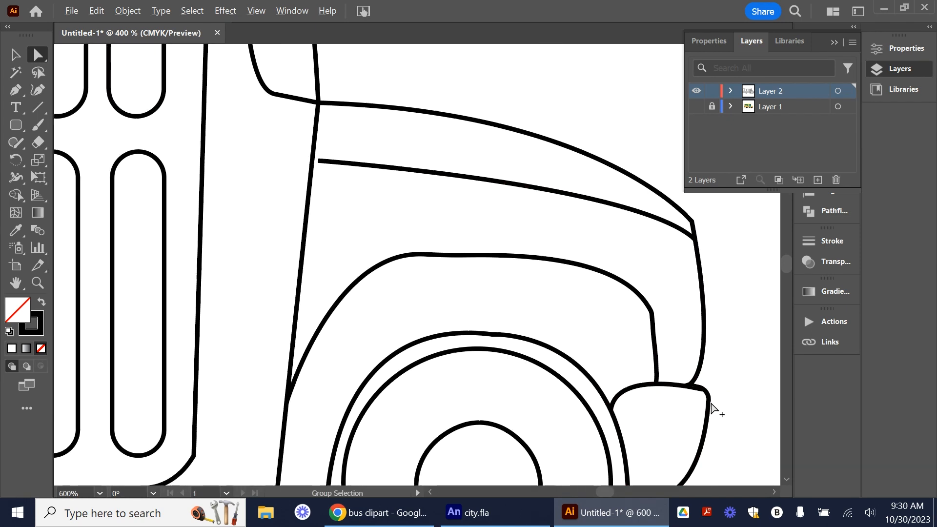
{"action": "scroll", "coordinate": [711, 405], "scroll_direction": "down", "scroll_amount": 3}
Round the front tip of the hood and the lower front corner of the door frame.
{"action": "left_click", "coordinate": [705, 335]}
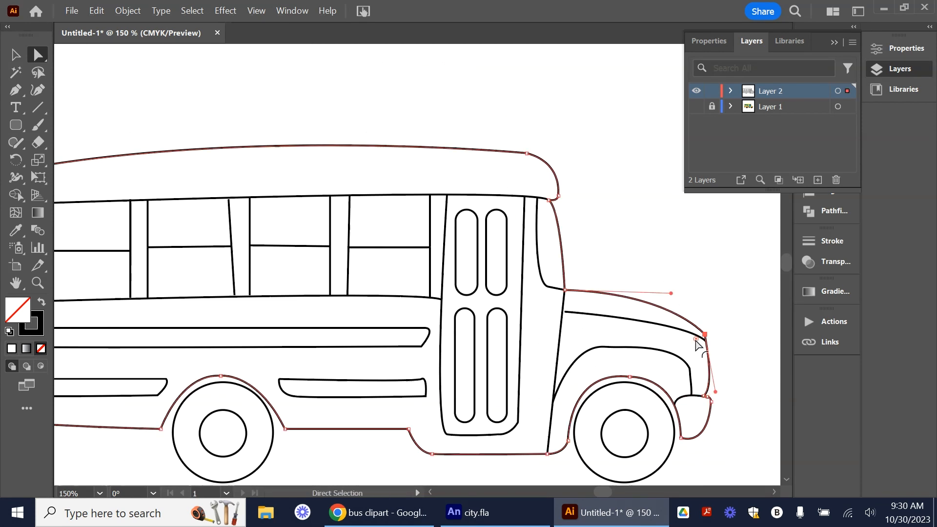
{"action": "left_click_drag", "start_coordinate": [696, 338], "coordinate": [685, 341]}
{"action": "left_click", "coordinate": [702, 278]}
{"action": "left_click", "coordinate": [427, 388]}
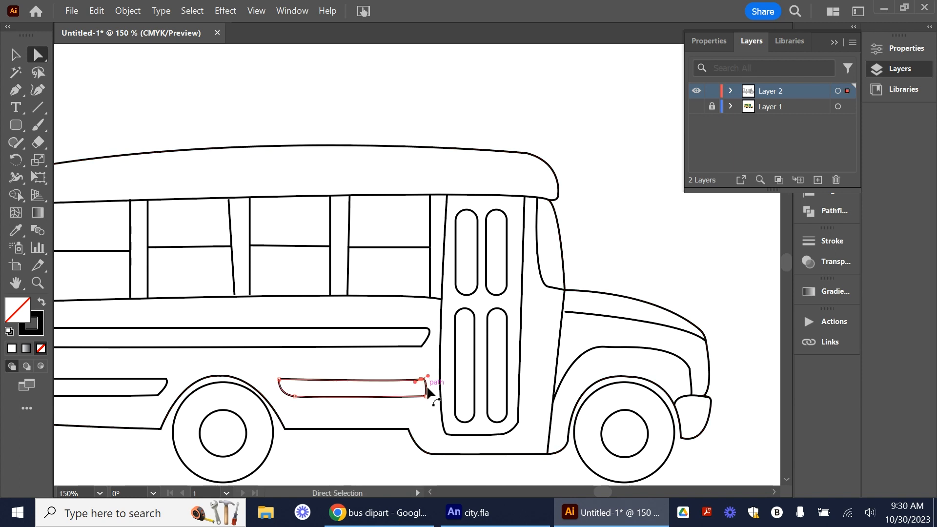
{"action": "left_click", "coordinate": [517, 424]}
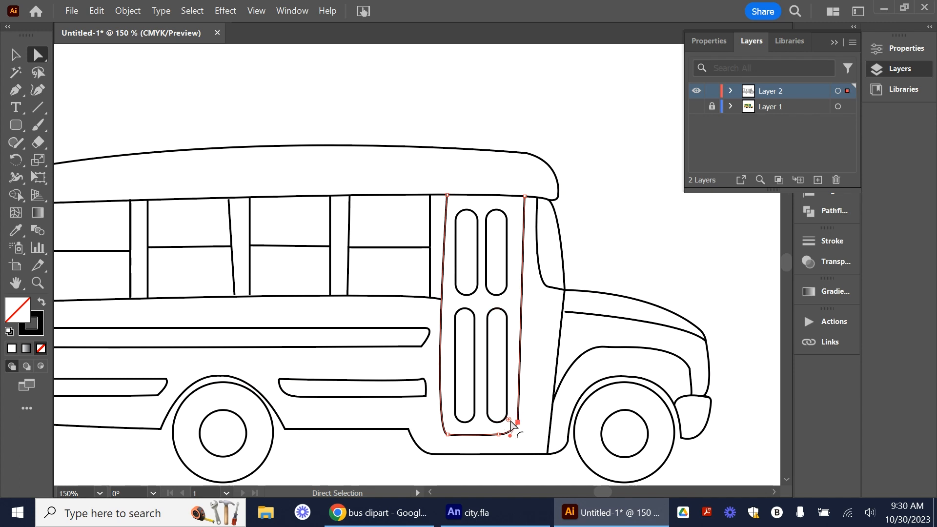
{"action": "left_click_drag", "start_coordinate": [509, 420], "coordinate": [499, 413]}
{"action": "left_click", "coordinate": [380, 460]}
Select the entire bus line art and make it a Live Paint group.
{"action": "left_click_drag", "start_coordinate": [601, 491], "coordinate": [595, 491]}
{"action": "left_click", "coordinate": [464, 421]}
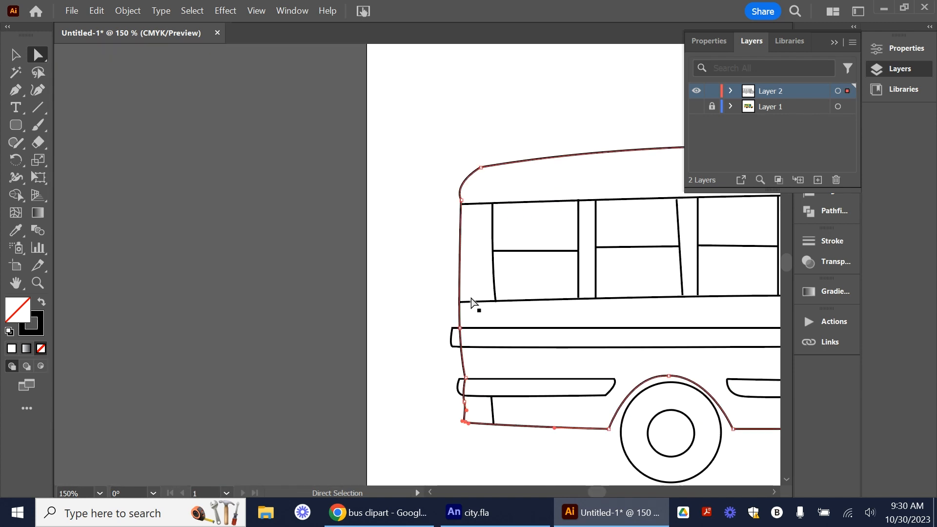
{"action": "key", "text": "ctrl+minus"}
{"action": "scroll", "coordinate": [774, 489], "scroll_direction": "right", "scroll_amount": 10}
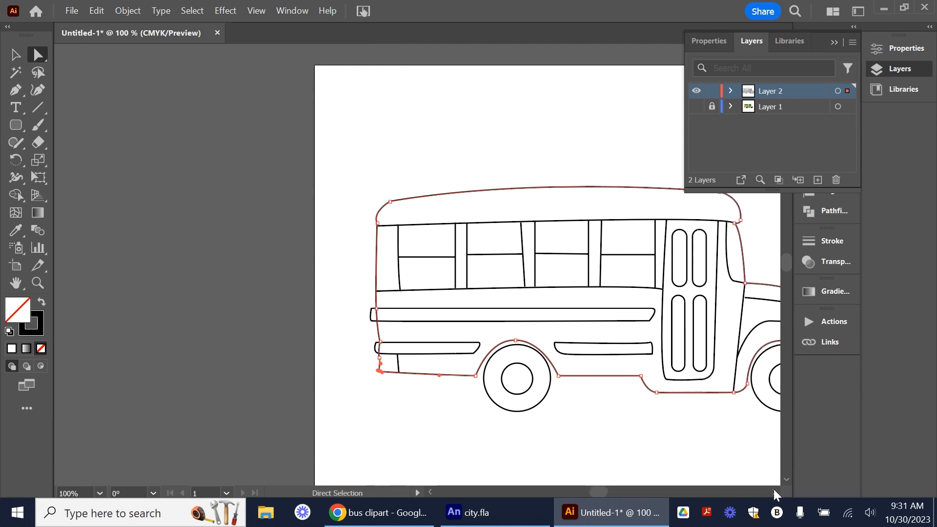
{"action": "left_click", "coordinate": [212, 162]}
{"action": "left_click_drag", "start_coordinate": [182, 161], "coordinate": [759, 456]}
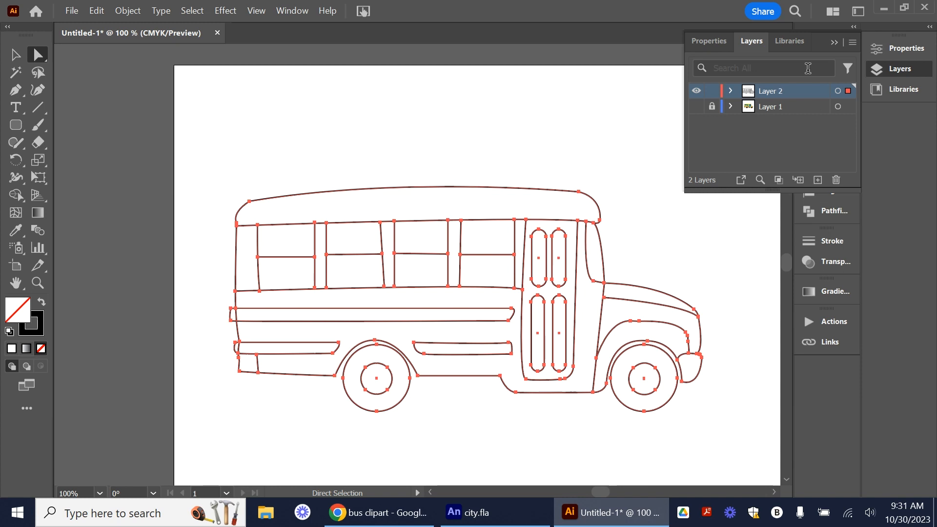
{"action": "left_click", "coordinate": [137, 17]}
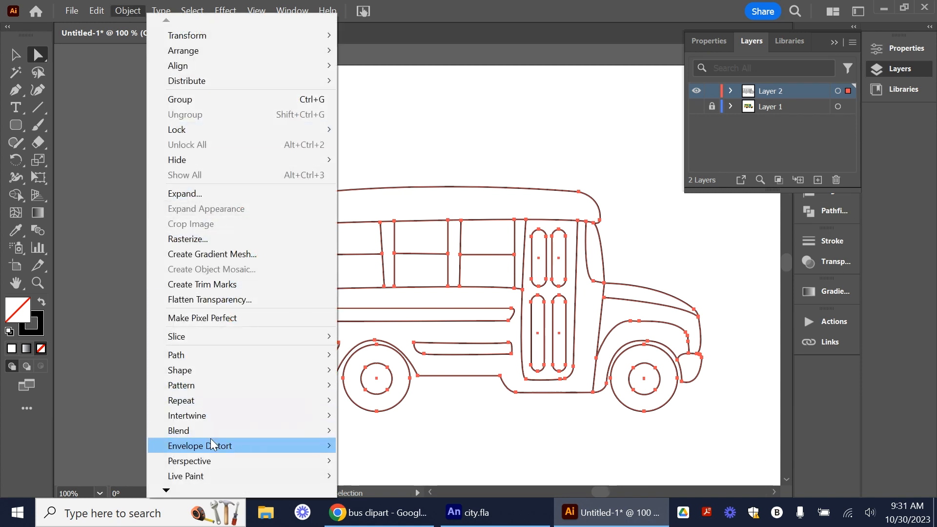
{"action": "mouse_move", "coordinate": [205, 481]}
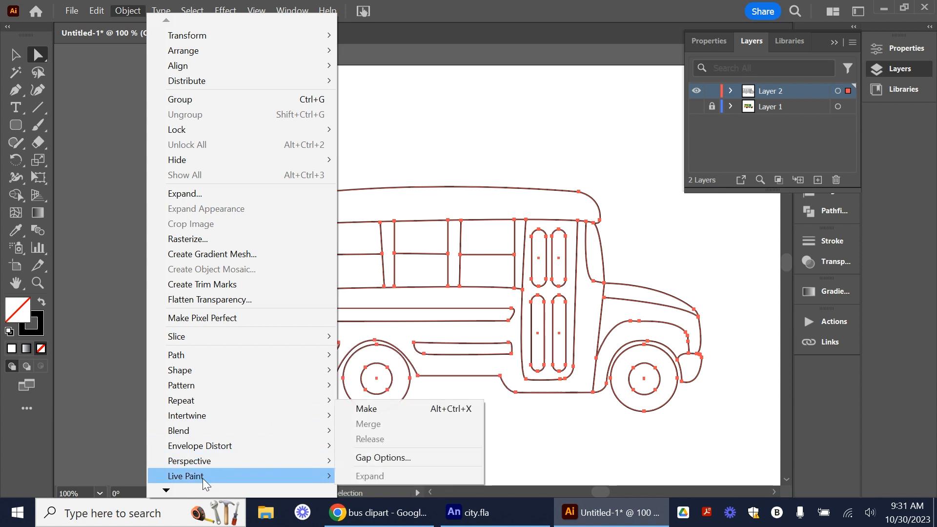
{"action": "left_click", "coordinate": [389, 413]}
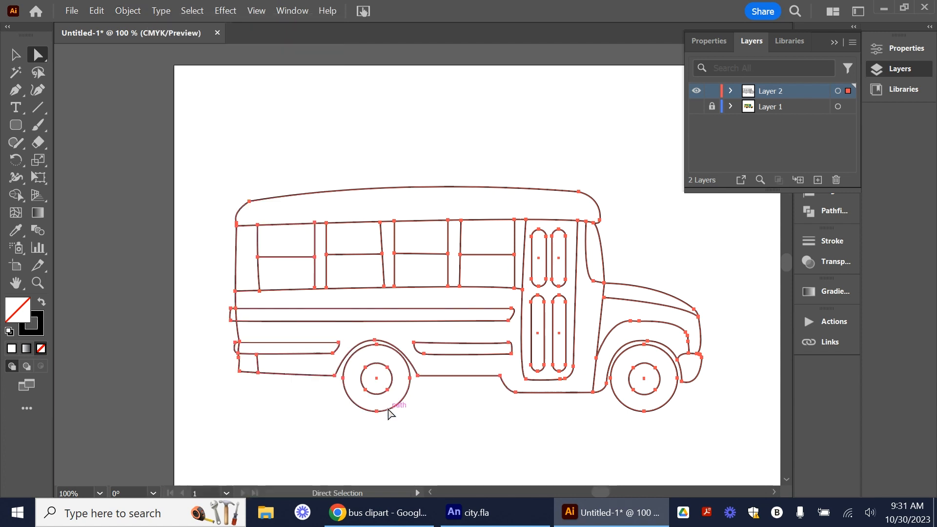
{"action": "left_click", "coordinate": [251, 173]}
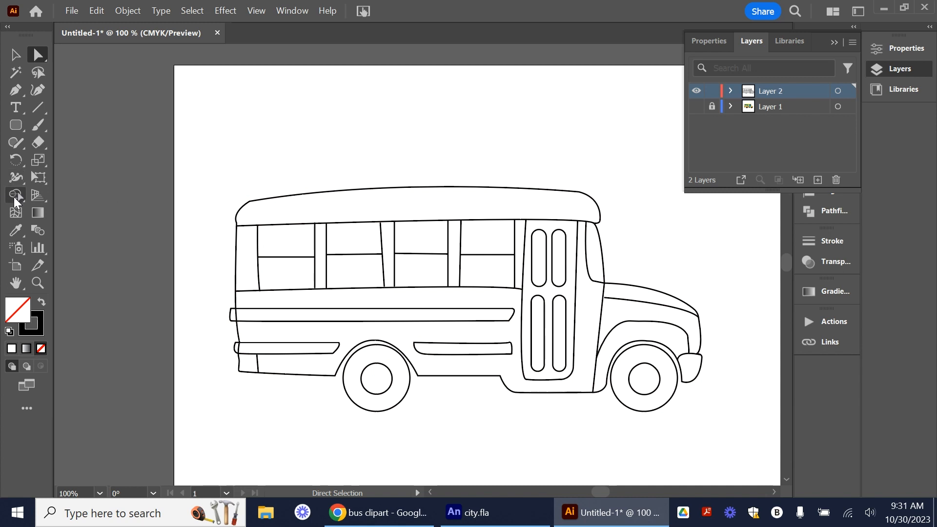
Switch to the Live Paint Bucket, and dock the Swatches, Brushes and Symbols panels with Swatches open.
{"action": "left_click", "coordinate": [16, 200]}
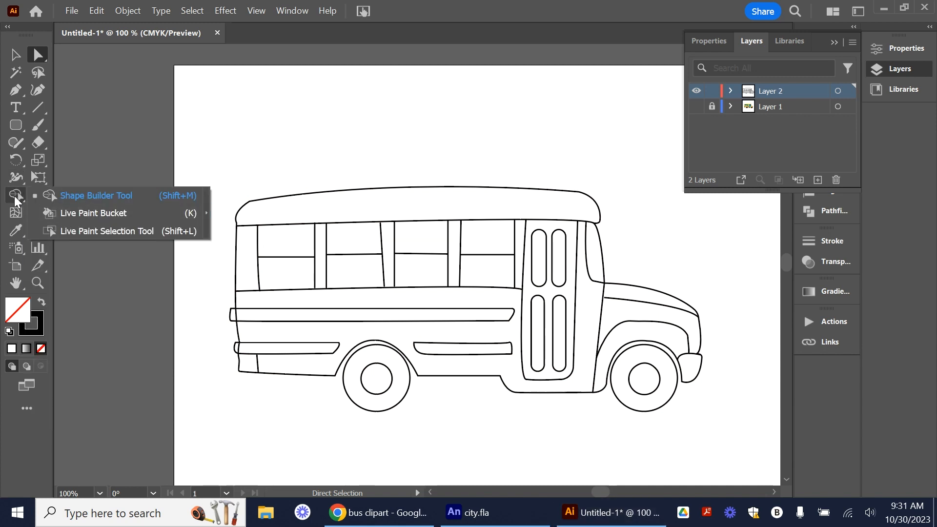
{"action": "left_click", "coordinate": [166, 219]}
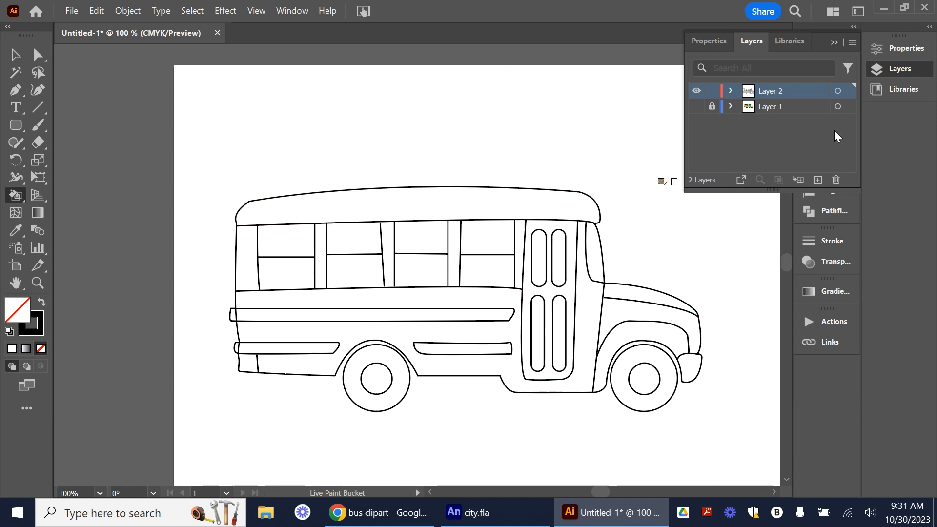
{"action": "left_click", "coordinate": [833, 42]}
{"action": "left_click", "coordinate": [297, 11]}
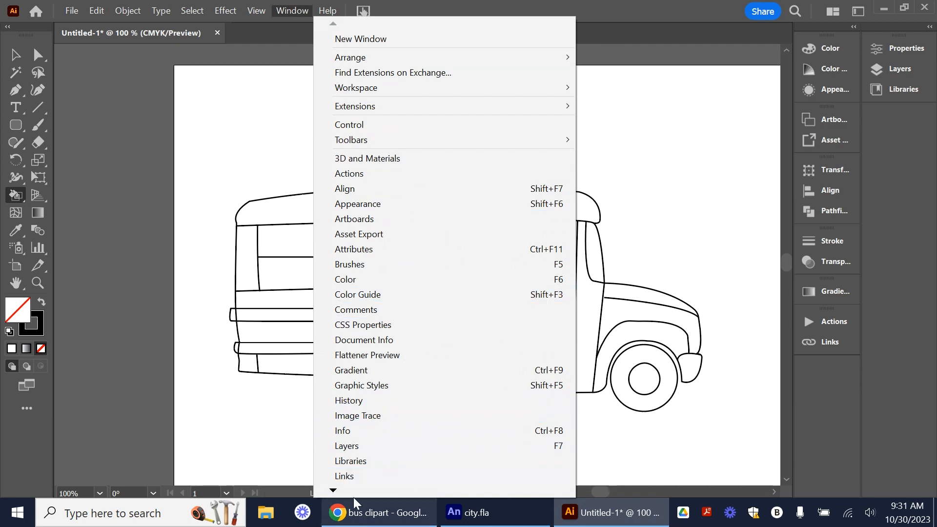
{"action": "mouse_move", "coordinate": [336, 494]}
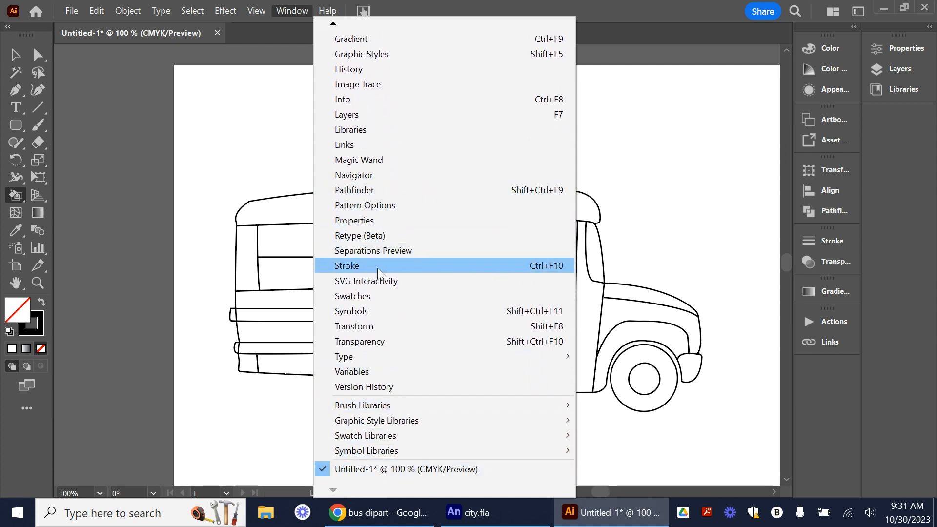
{"action": "left_click", "coordinate": [360, 311]}
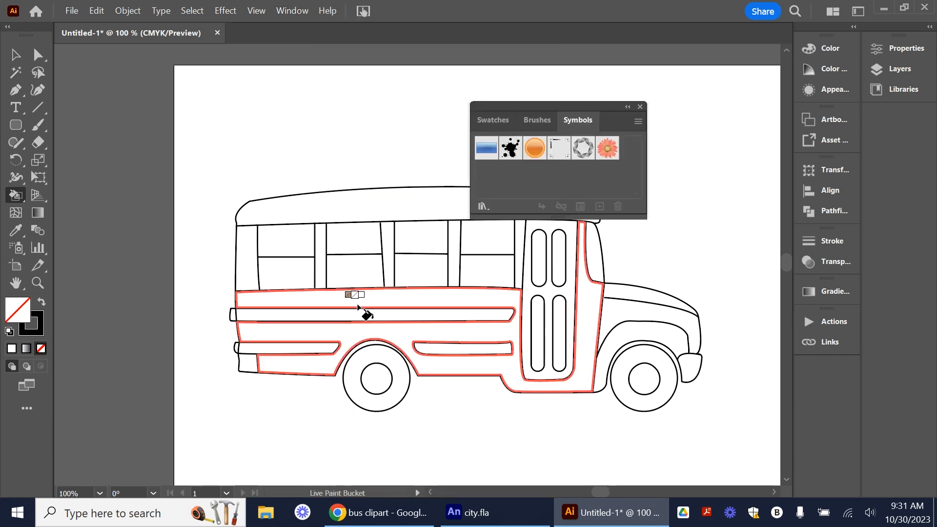
{"action": "left_click", "coordinate": [503, 122]}
{"action": "mouse_move", "coordinate": [537, 108]}
{"action": "left_mouse_down"}
{"action": "mouse_move", "coordinate": [820, 94]}
{"action": "mouse_move", "coordinate": [824, 116]}
{"action": "left_mouse_up"}
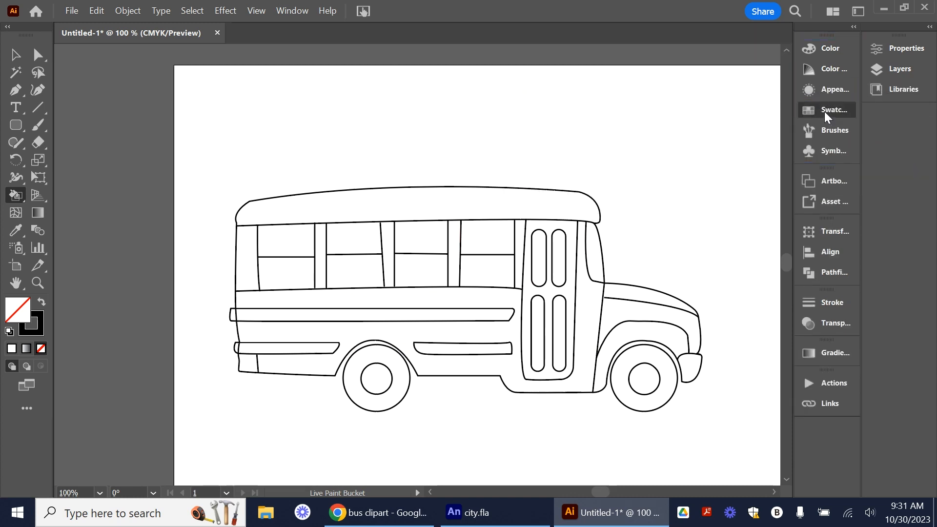
{"action": "left_click", "coordinate": [823, 117]}
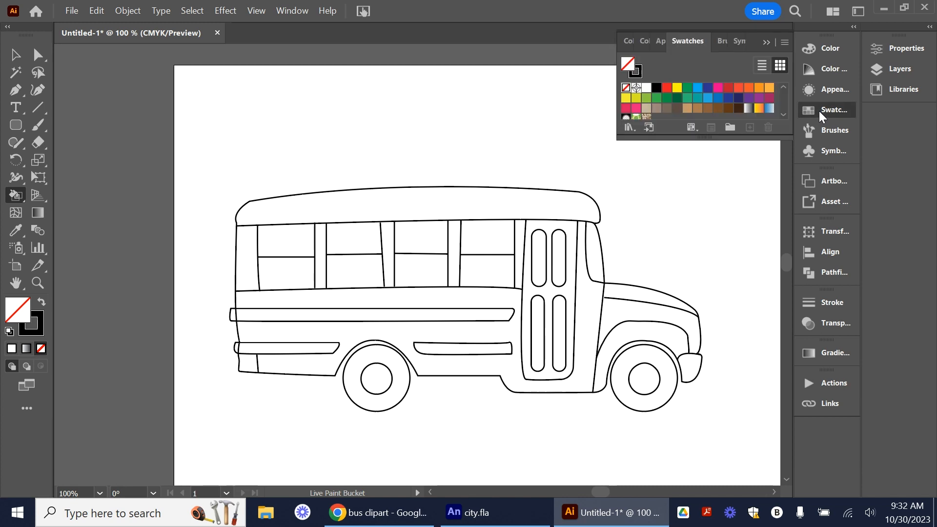
Fill the roof, side body, window pillars and hood of the bus with bright yellow.
{"action": "left_click", "coordinate": [626, 99]}
{"action": "left_click", "coordinate": [502, 207]}
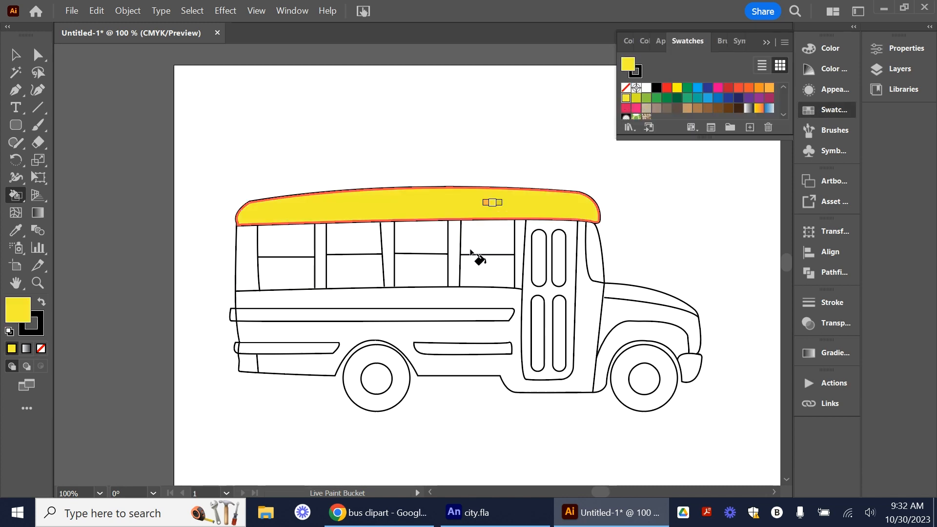
{"action": "left_click", "coordinate": [443, 294]}
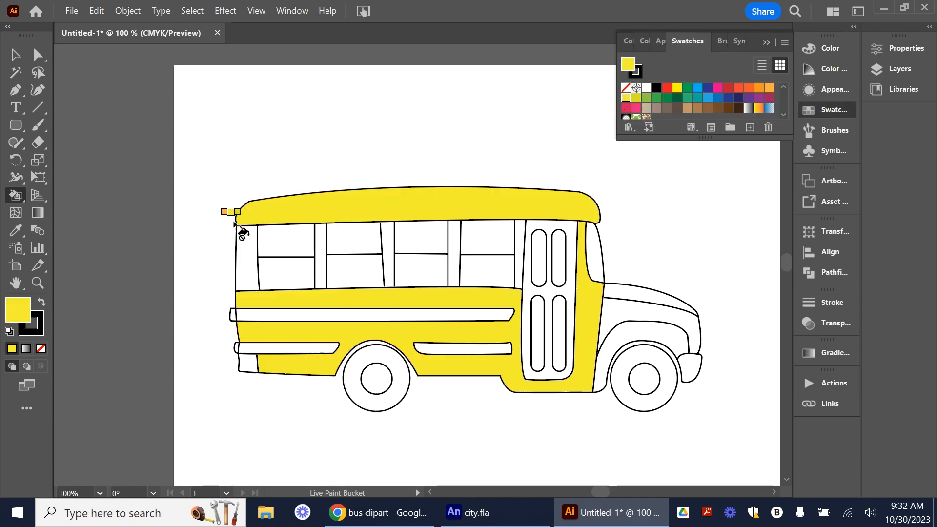
{"action": "left_click", "coordinate": [249, 252]}
{"action": "left_click", "coordinate": [320, 256]}
{"action": "left_click", "coordinate": [387, 256]}
{"action": "left_click", "coordinate": [454, 256]}
{"action": "left_click", "coordinate": [649, 305]}
Lighten the sky-blue swatch and fill the side windows and the door panes with it.
{"action": "left_click", "coordinate": [697, 88]}
{"action": "double_click", "coordinate": [697, 89]}
{"action": "left_click_drag", "start_coordinate": [558, 160], "coordinate": [516, 161]}
{"action": "left_click", "coordinate": [515, 305]}
{"action": "left_click", "coordinate": [355, 272]}
{"action": "left_click", "coordinate": [538, 265]}
{"action": "left_click", "coordinate": [558, 324]}
Fill the side trim strips and the lower rear corner block black, and the windshield light blue.
{"action": "left_click", "coordinate": [656, 88]}
{"action": "left_click", "coordinate": [371, 315]}
{"action": "left_click", "coordinate": [261, 348]}
{"action": "left_click", "coordinate": [248, 363]}
{"action": "left_click", "coordinate": [463, 349]}
{"action": "left_click", "coordinate": [697, 88]}
{"action": "left_click", "coordinate": [597, 253]}
Open the yellow school bus reference picture from the desktop to check its colors, and return to the drawing in Illustrator.
{"action": "left_click", "coordinate": [904, 7]}
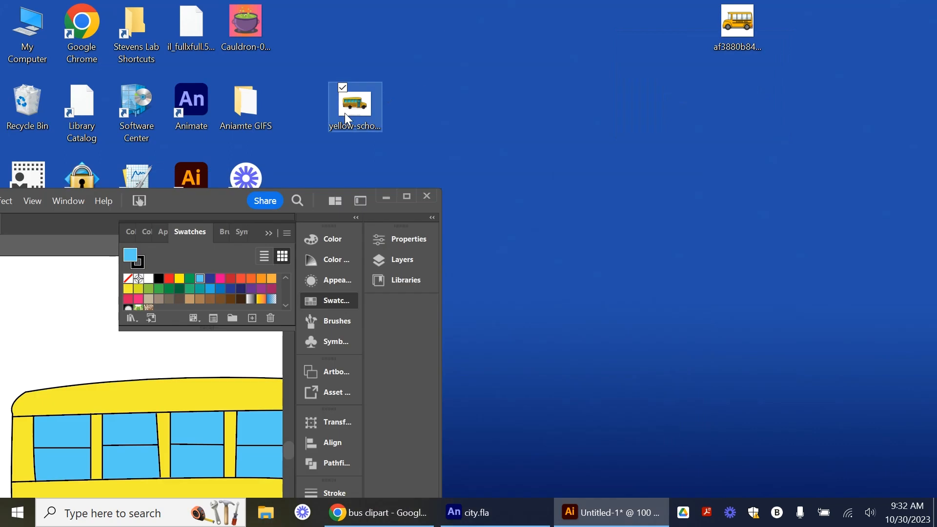
{"action": "double_click", "coordinate": [683, 98]}
{"action": "left_click", "coordinate": [537, 512]}
{"action": "left_click", "coordinate": [407, 197]}
Fill the door frame and the side trim strips with dark gray.
{"action": "left_click", "coordinate": [657, 88]}
{"action": "left_click", "coordinate": [549, 303]}
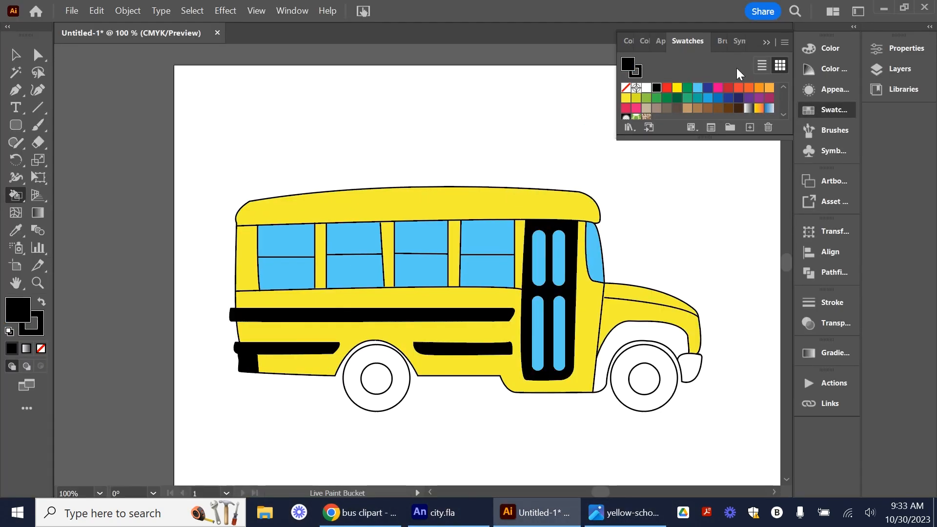
{"action": "scroll", "coordinate": [702, 100], "scroll_direction": "down", "scroll_amount": 3}
{"action": "left_click", "coordinate": [646, 99]}
{"action": "left_click", "coordinate": [549, 303]}
{"action": "left_click", "coordinate": [462, 348]}
{"action": "left_click", "coordinate": [272, 350]}
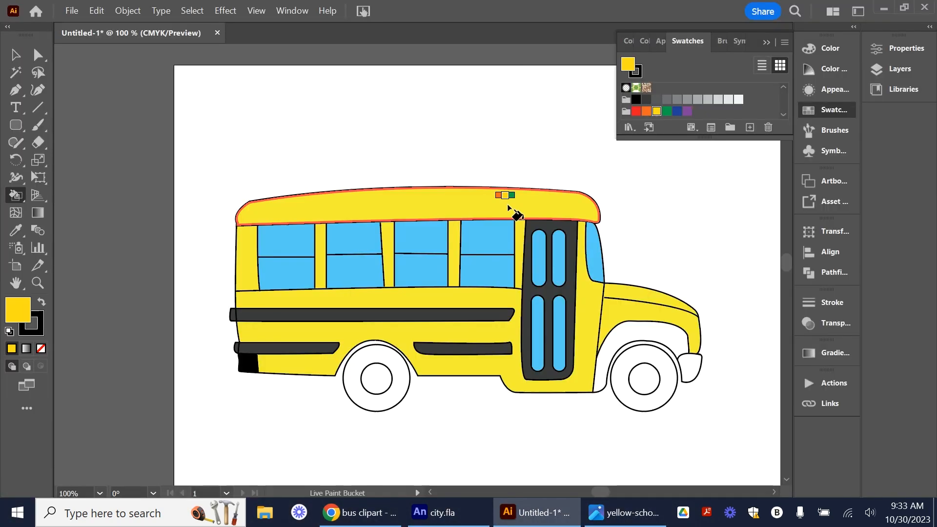
Recolor the yellow roof, body and pillars golden yellow, and fill the front wheel-arch panel with the same color.
{"action": "left_click", "coordinate": [512, 200]}
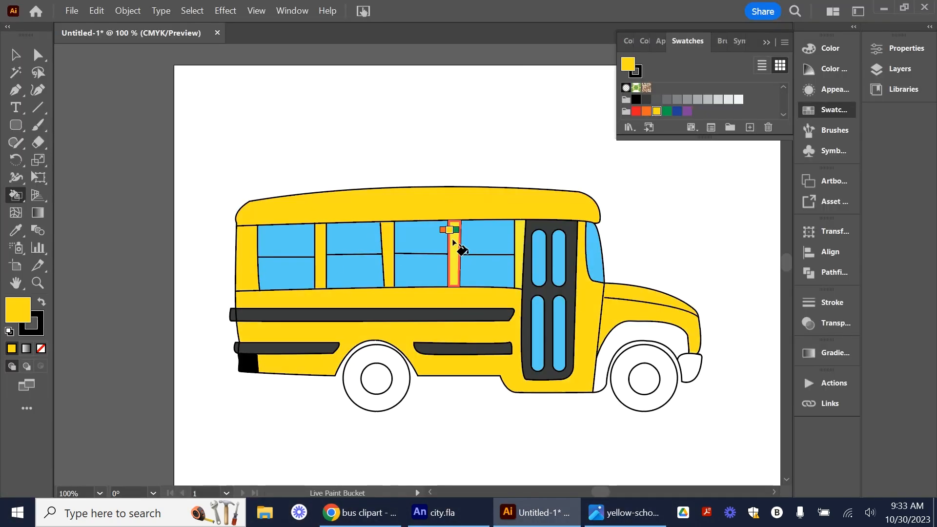
{"action": "left_click", "coordinate": [456, 241]}
{"action": "left_click", "coordinate": [635, 337]}
Fill both tires dark gray, and the wheel hubs and front bumper black.
{"action": "left_click", "coordinate": [635, 100]}
{"action": "left_click", "coordinate": [375, 396]}
{"action": "left_click", "coordinate": [629, 405]}
{"action": "left_click", "coordinate": [644, 378]}
{"action": "left_click", "coordinate": [377, 379]}
{"action": "left_click", "coordinate": [689, 366]}
Select the entire bus and set its stroke weight to 3 pt.
{"action": "key", "text": "v"}
{"action": "left_click_drag", "start_coordinate": [172, 139], "coordinate": [745, 434]}
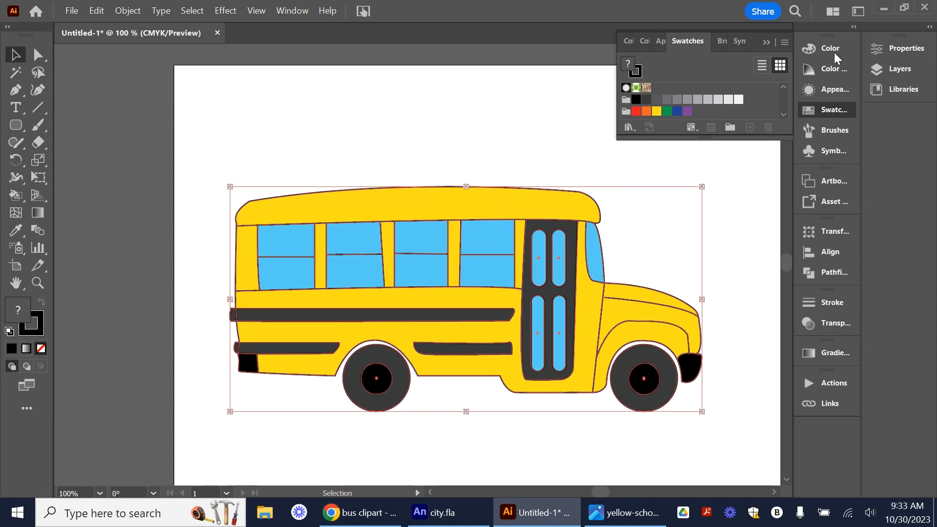
{"action": "left_click", "coordinate": [875, 55]}
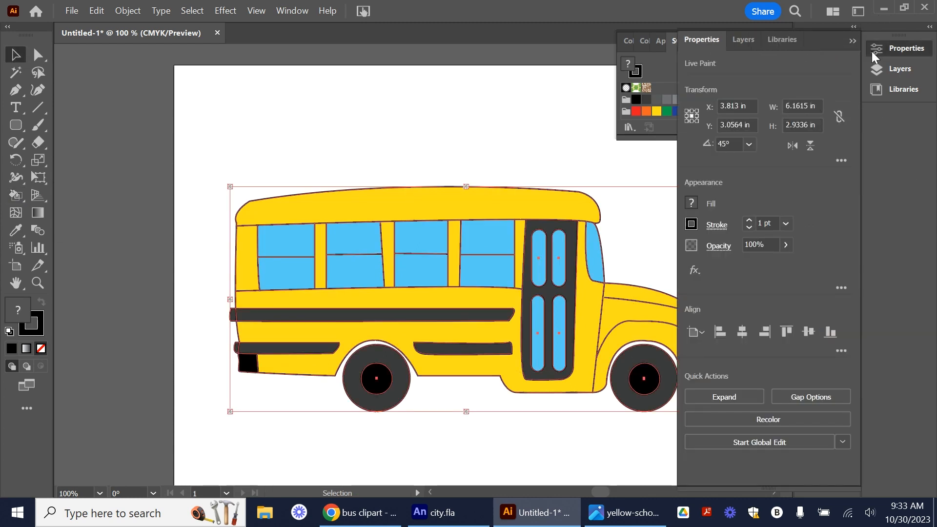
{"action": "left_click", "coordinate": [749, 220]}
{"action": "left_click", "coordinate": [749, 220]}
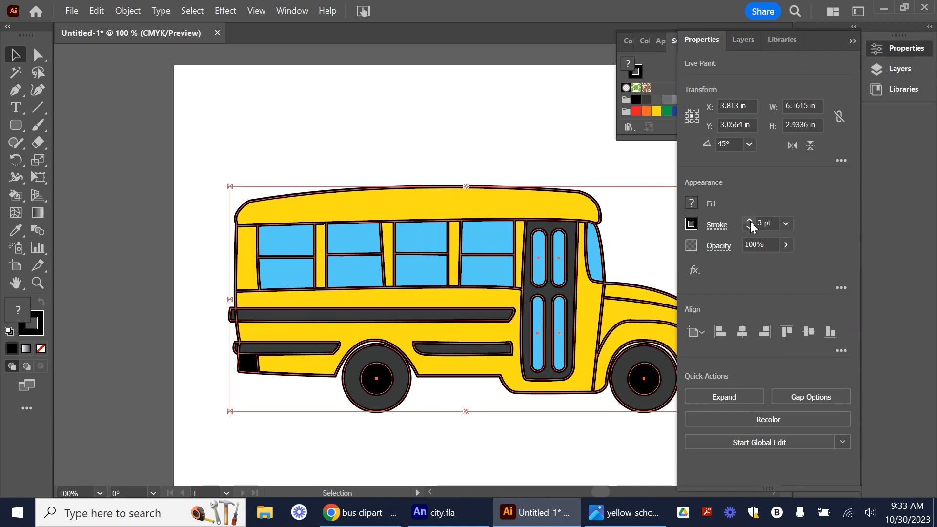
{"action": "left_click", "coordinate": [453, 140]}
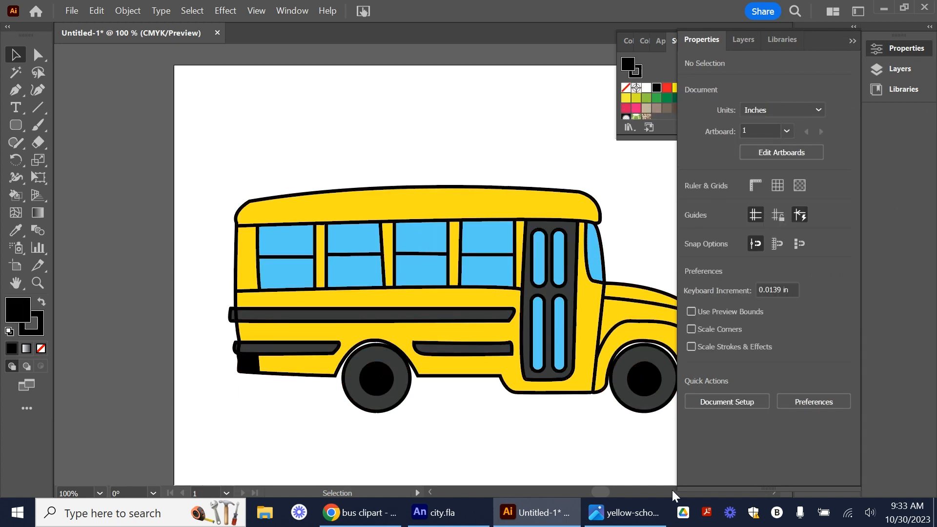
{"action": "left_click_drag", "start_coordinate": [601, 495], "coordinate": [604, 497]}
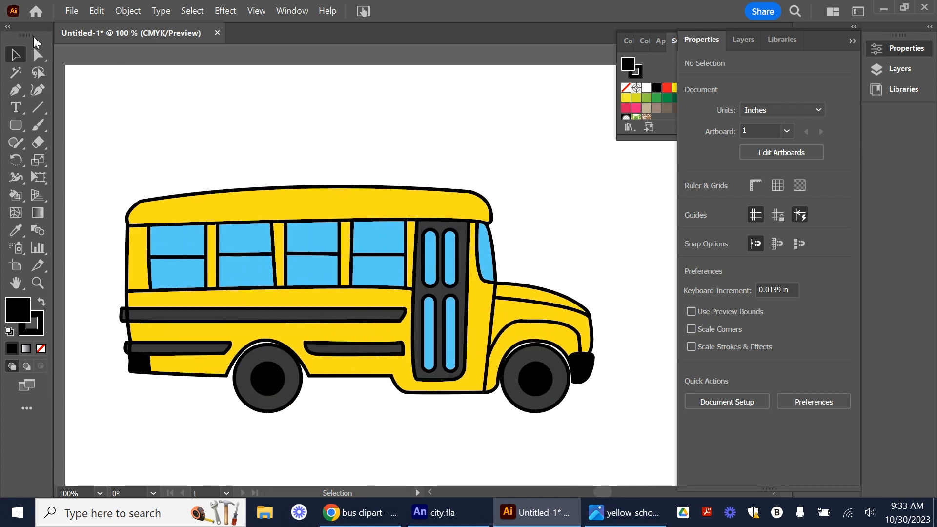
Save the drawing to Creative Cloud under the name bus.
{"action": "left_click", "coordinate": [72, 10]}
{"action": "left_click", "coordinate": [104, 136]}
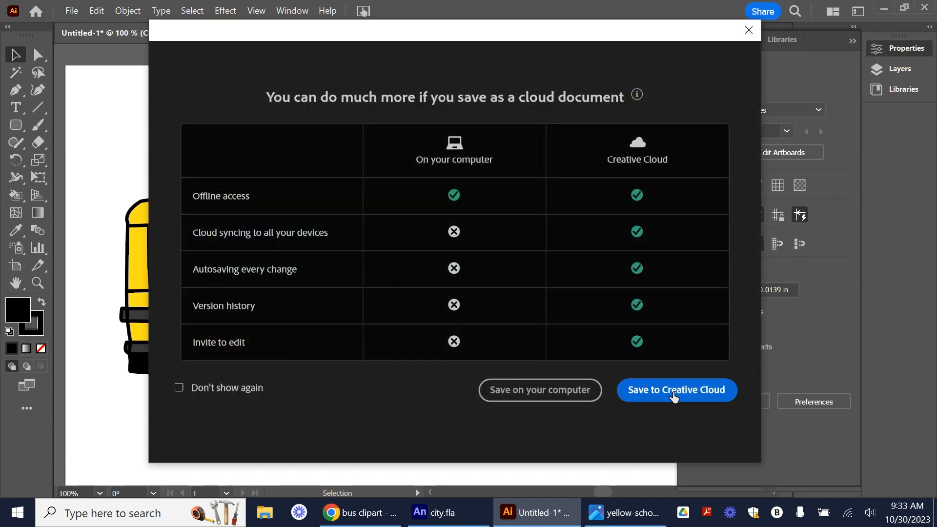
{"action": "left_click", "coordinate": [673, 390]}
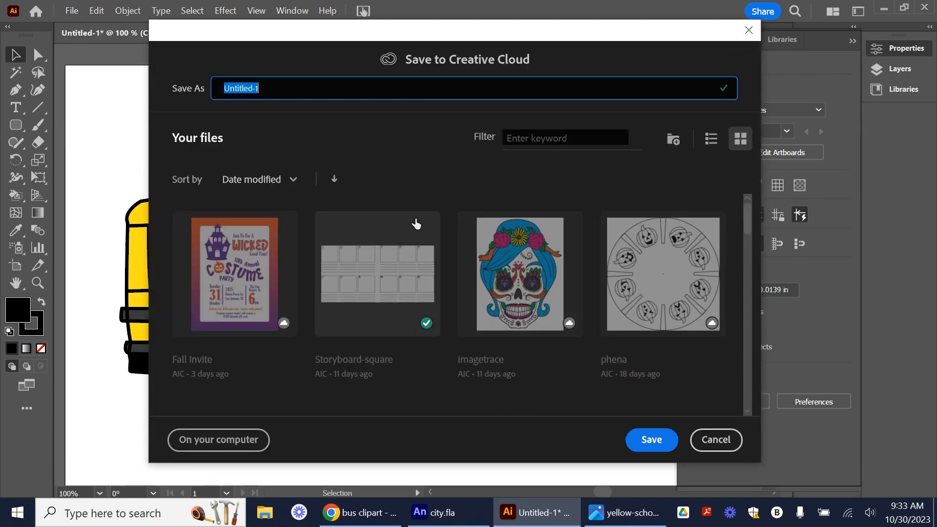
{"action": "type", "text": "bus"}
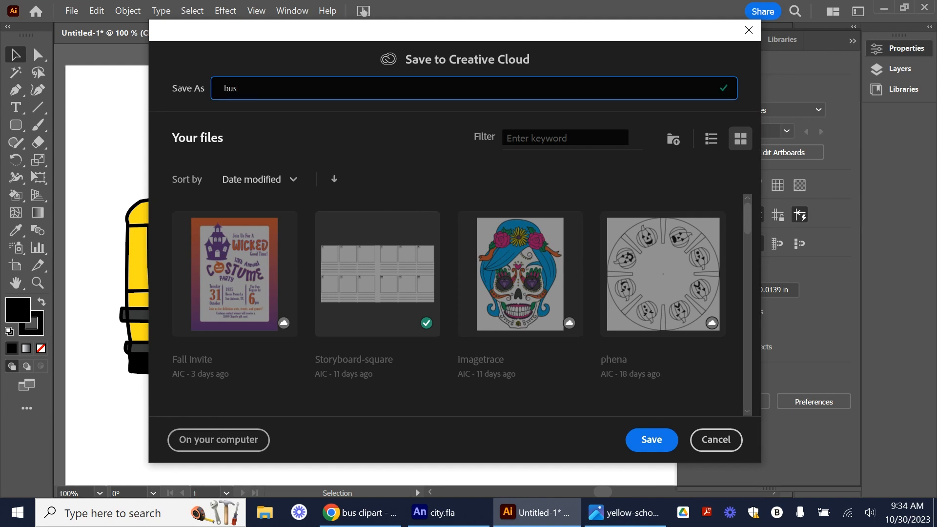
{"action": "key", "text": "Return"}
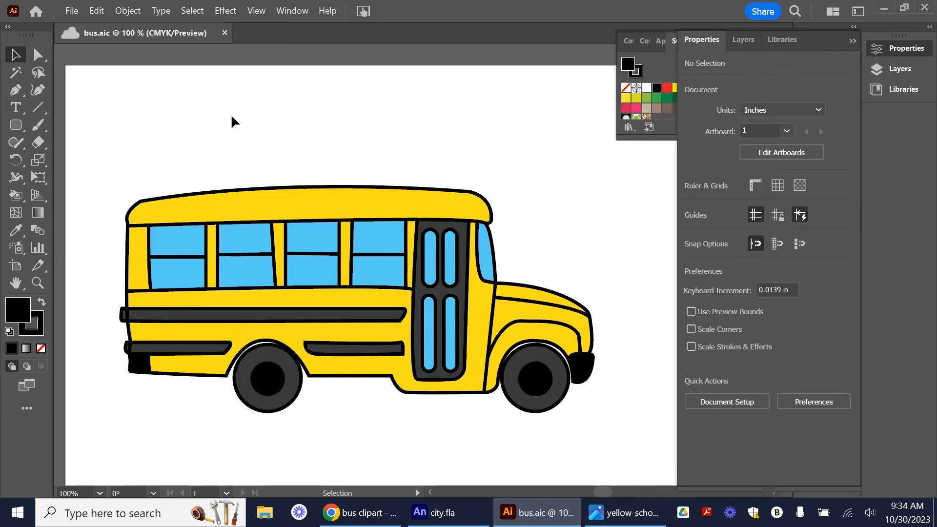
Export the drawing as PNG named bus to the Downloads folder with Use Artboards enabled.
{"action": "left_click", "coordinate": [75, 14]}
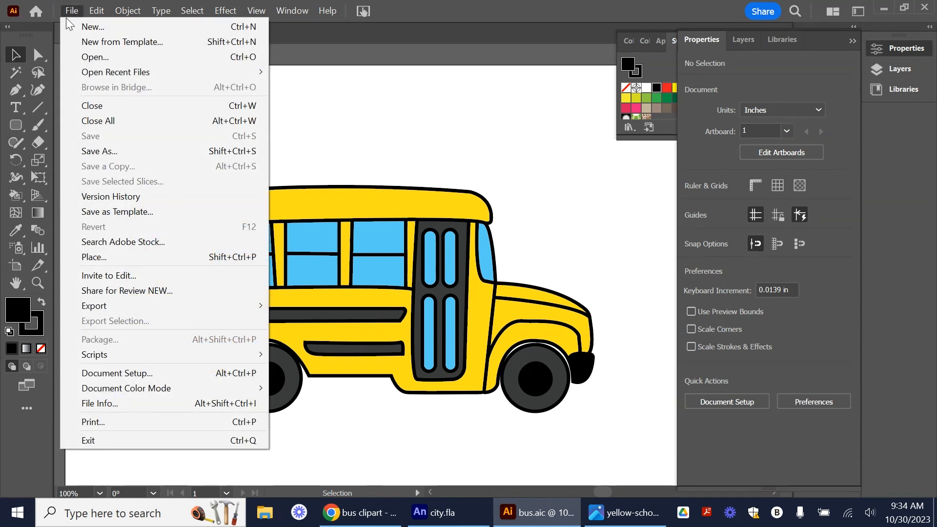
{"action": "mouse_move", "coordinate": [198, 314]}
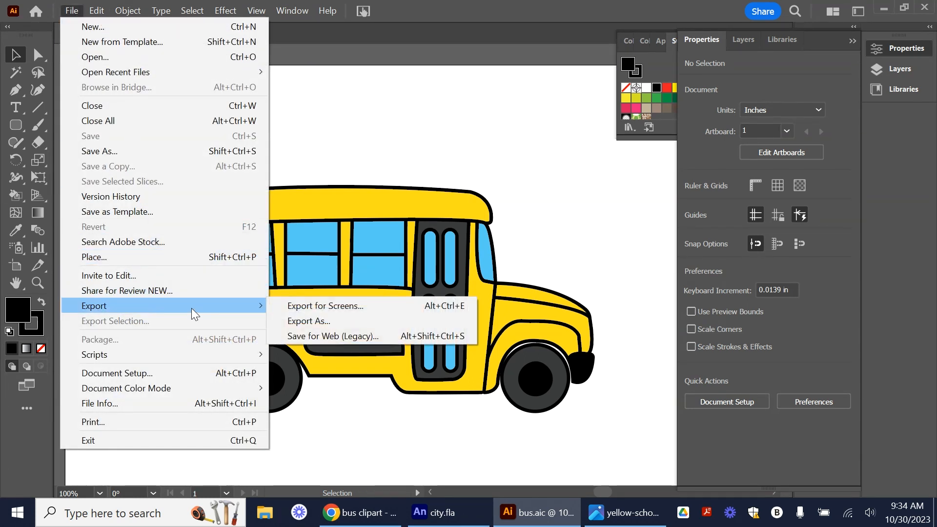
{"action": "left_click", "coordinate": [312, 320]}
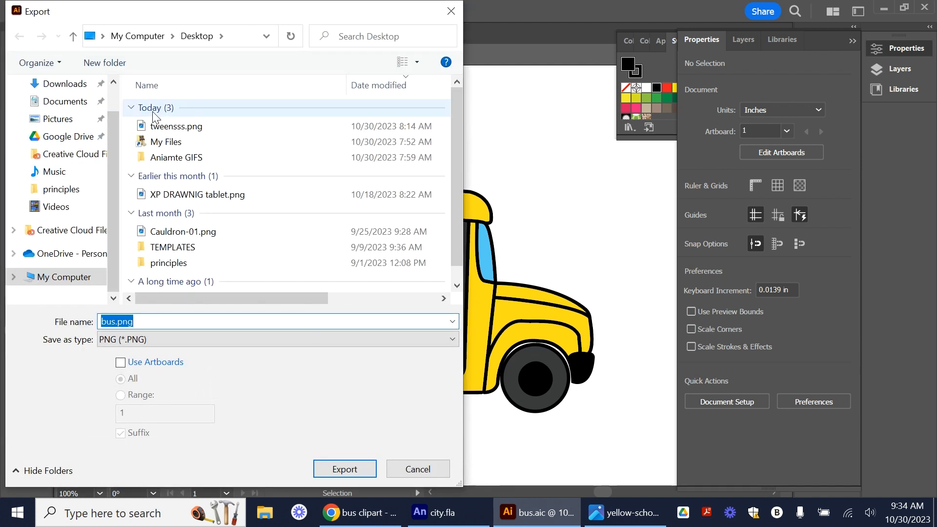
{"action": "scroll", "coordinate": [58, 100], "scroll_direction": "up", "scroll_amount": 1}
{"action": "left_click", "coordinate": [92, 107]}
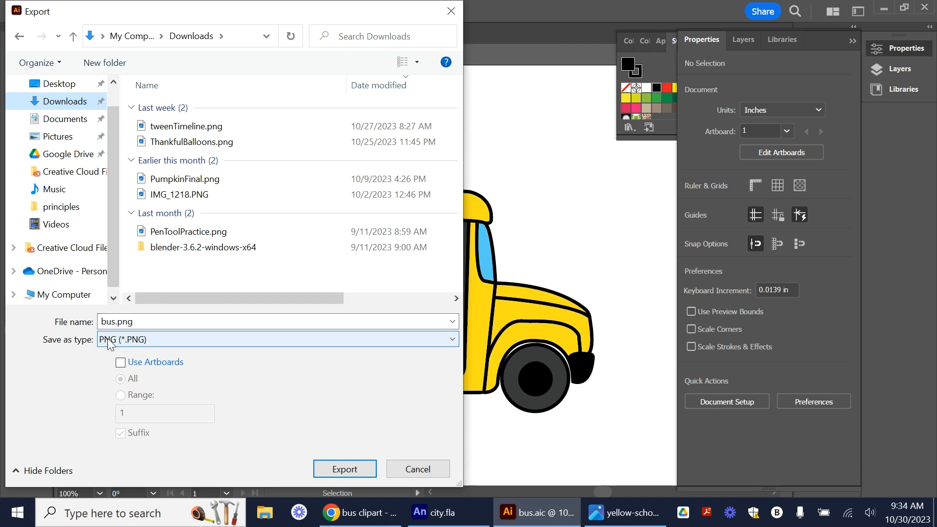
{"action": "left_click", "coordinate": [151, 341]}
{"action": "left_click", "coordinate": [142, 344]}
{"action": "left_click", "coordinate": [142, 366]}
{"action": "left_click", "coordinate": [350, 472]}
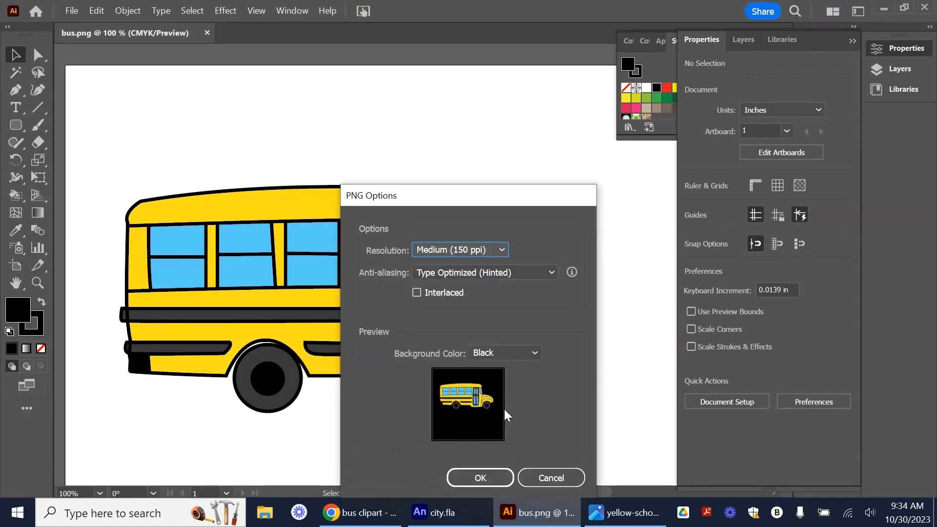
Set the PNG background to Transparent and the resolution to High (300 ppi), and complete the export.
{"action": "left_click", "coordinate": [487, 353]}
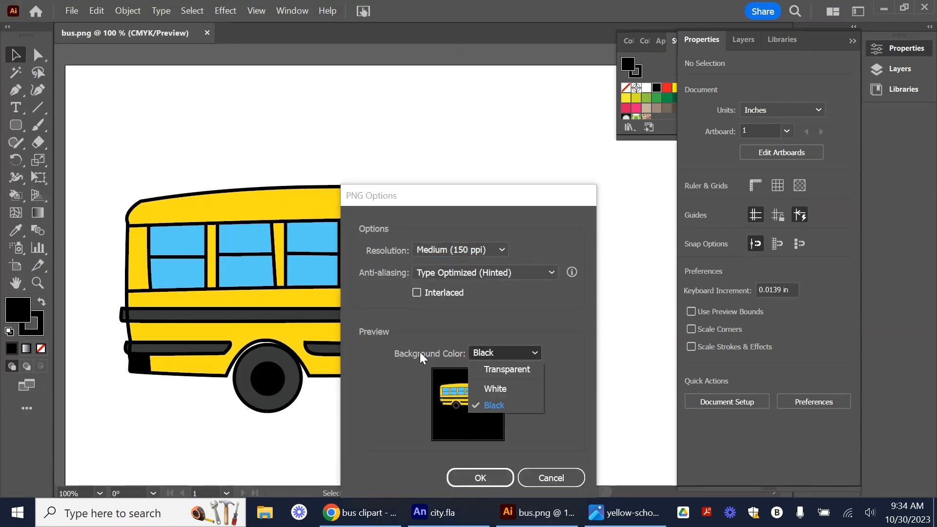
{"action": "left_click", "coordinate": [497, 370]}
{"action": "left_click", "coordinate": [475, 250]}
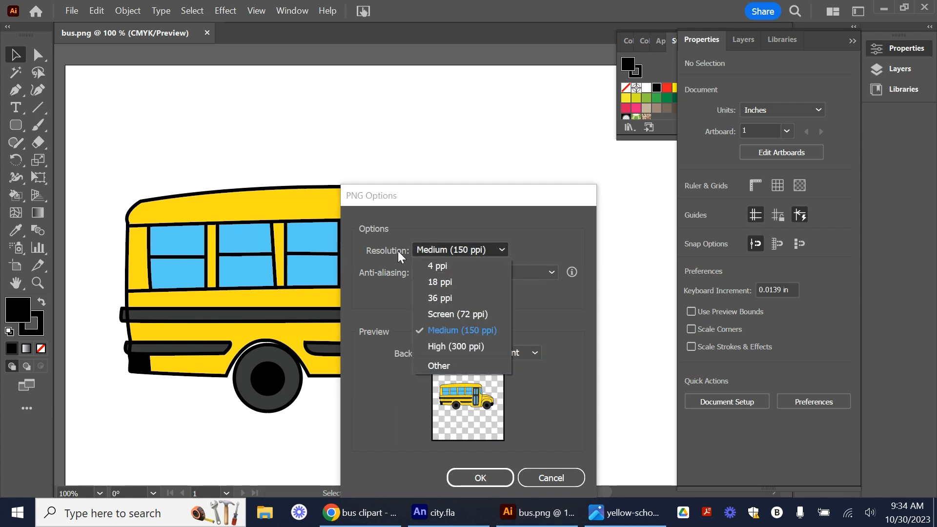
{"action": "left_click", "coordinate": [464, 348]}
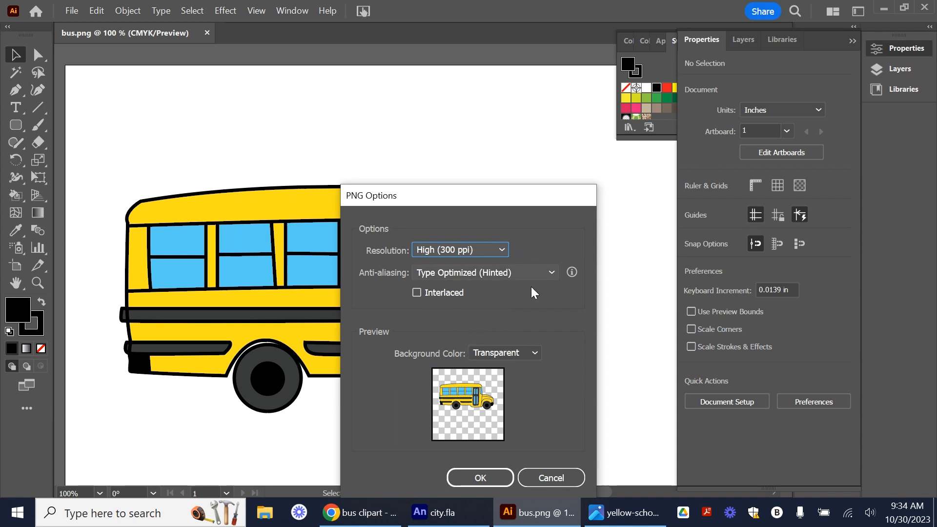
{"action": "left_click", "coordinate": [497, 482]}
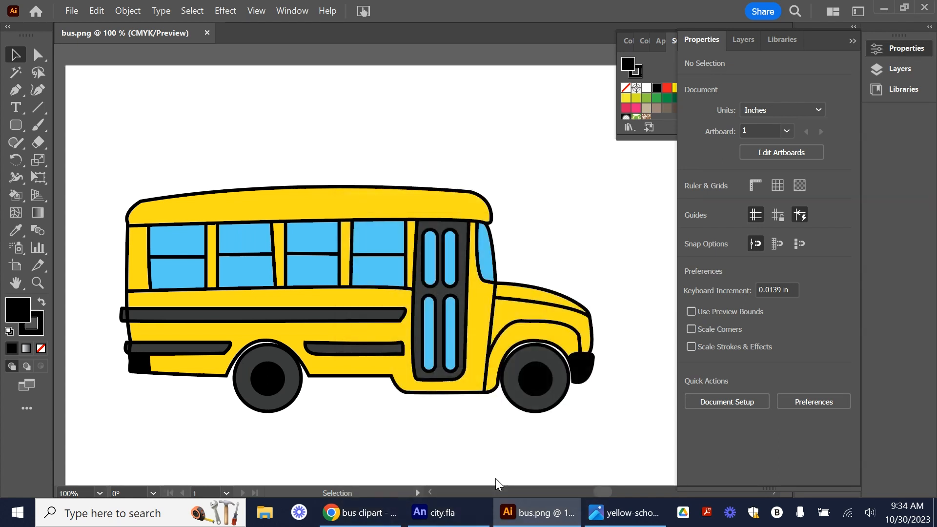
Switch to city.fla in Animate and add a new layer above the doors and windows layer.
{"action": "left_click", "coordinate": [884, 9]}
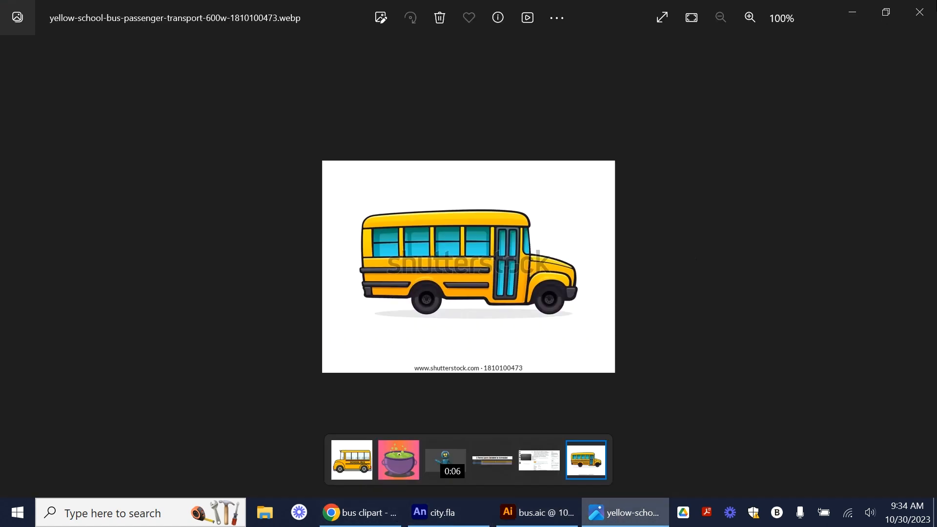
{"action": "left_click", "coordinate": [852, 11]}
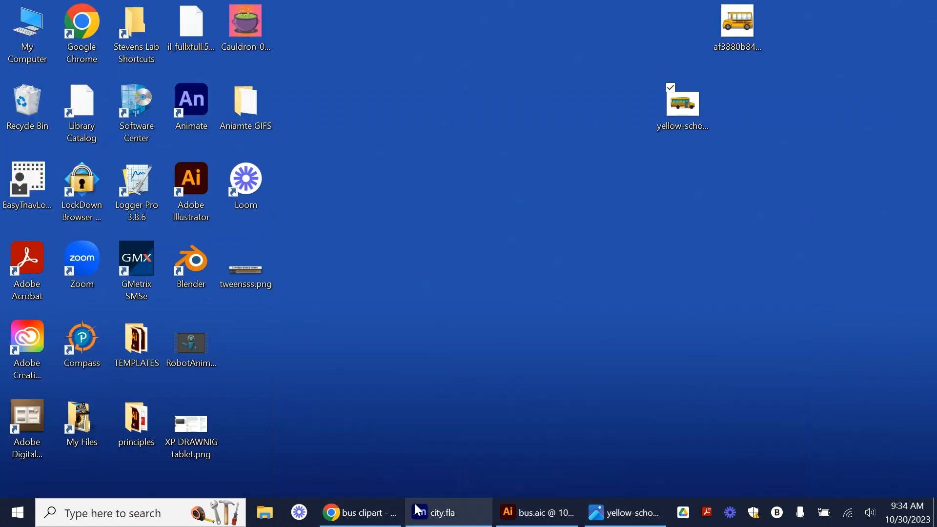
{"action": "left_click", "coordinate": [442, 516]}
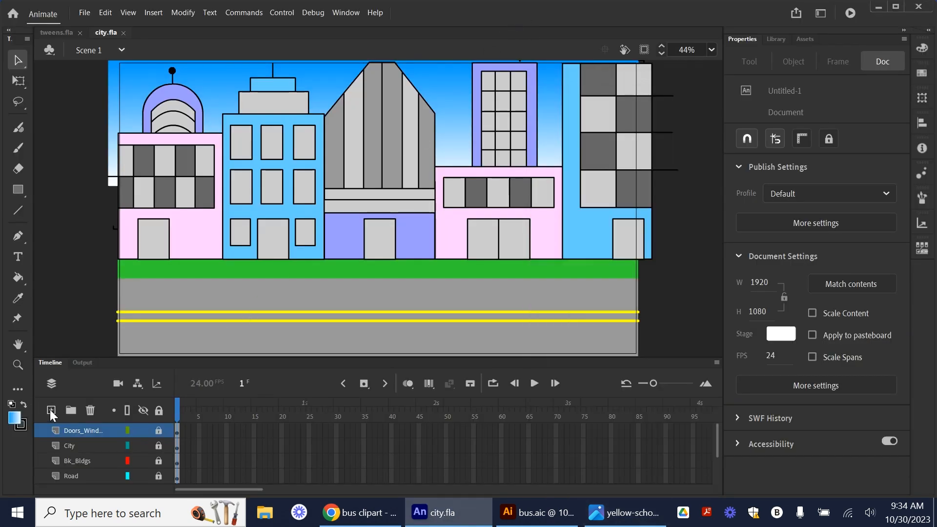
{"action": "left_click", "coordinate": [50, 410]}
Import bus-01.png from the Downloads folder onto the stage.
{"action": "left_click", "coordinate": [84, 14]}
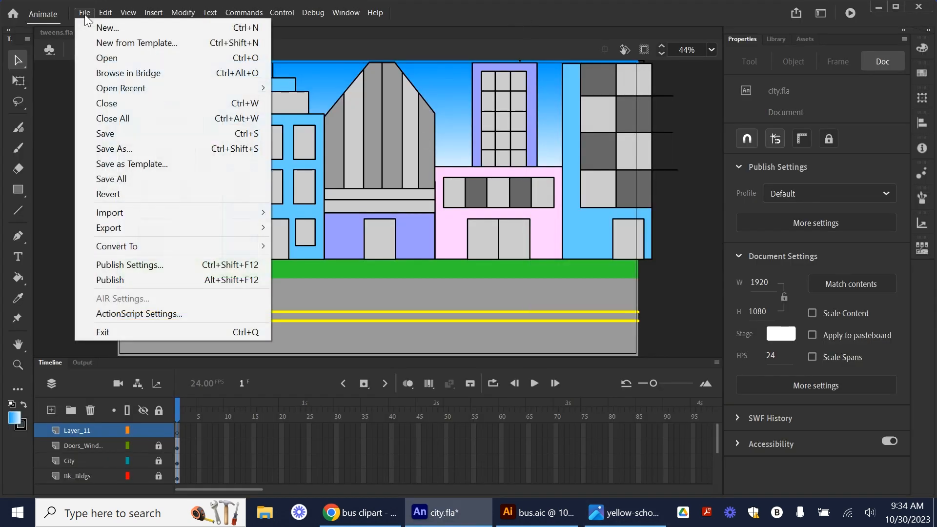
{"action": "mouse_move", "coordinate": [115, 217]}
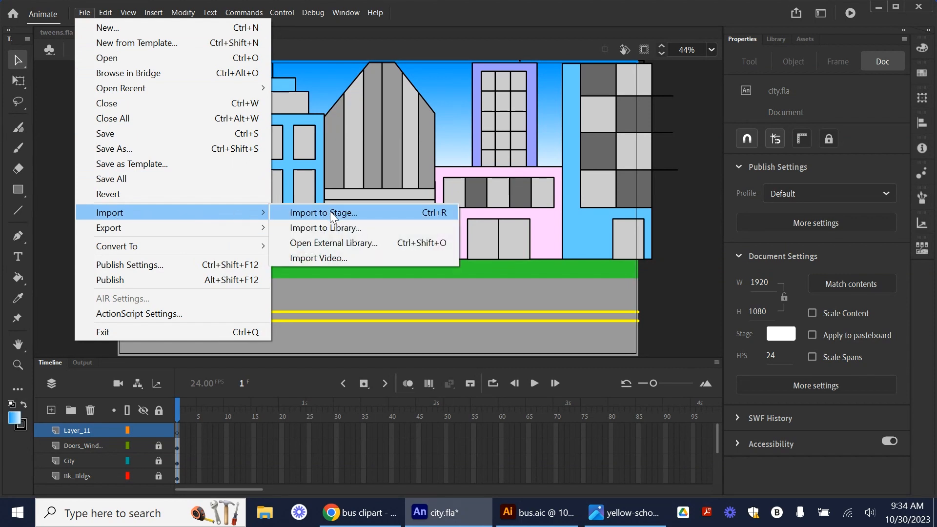
{"action": "left_click", "coordinate": [315, 215]}
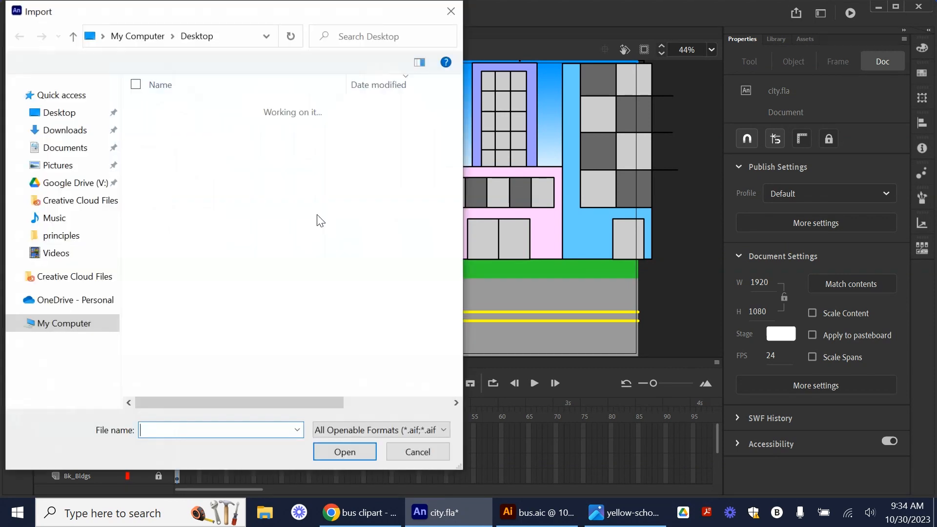
{"action": "left_click", "coordinate": [68, 130]}
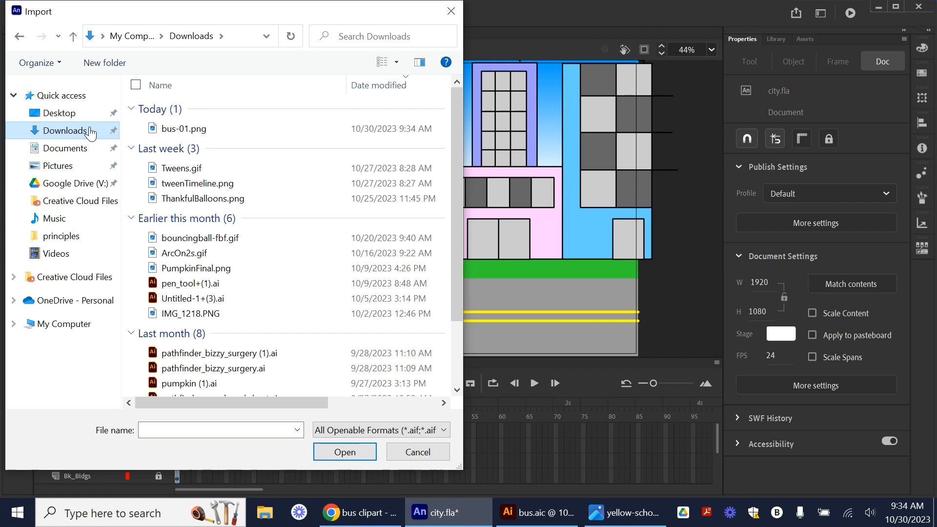
{"action": "left_click", "coordinate": [175, 129]}
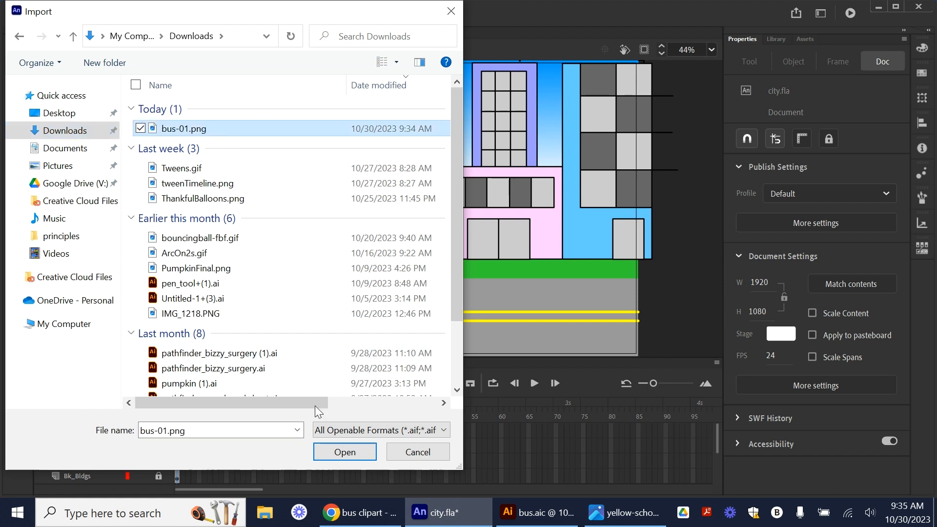
{"action": "left_click", "coordinate": [341, 453]}
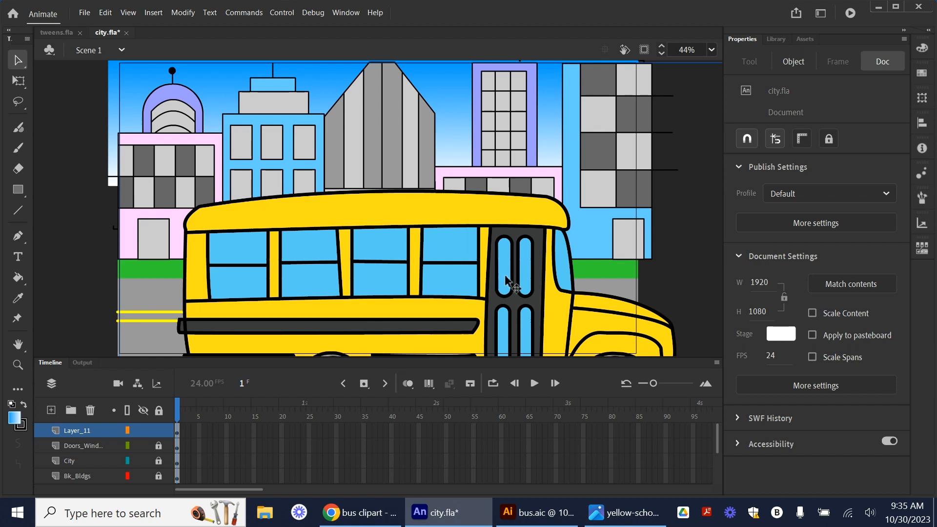
Move the bus up into the scene and scale it down to about 912 px wide.
{"action": "left_click_drag", "start_coordinate": [477, 305], "coordinate": [423, 201]}
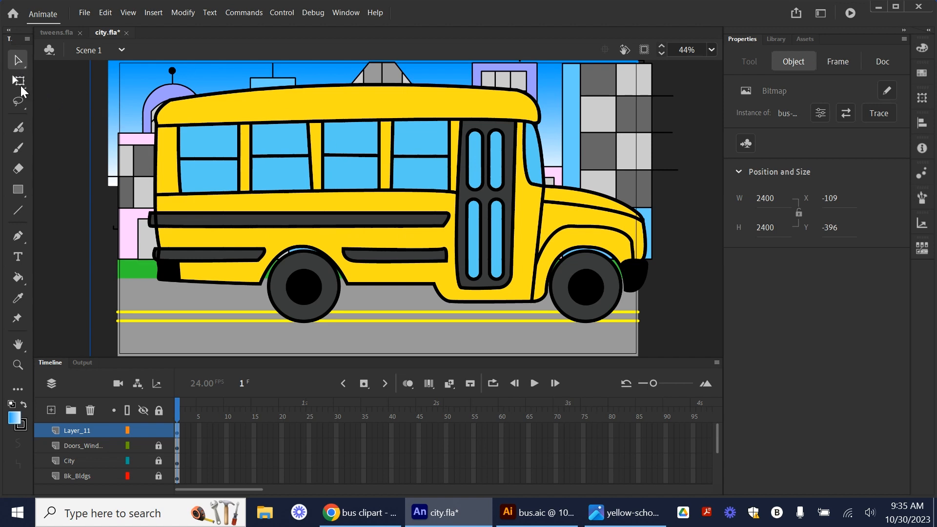
{"action": "left_click", "coordinate": [19, 81]}
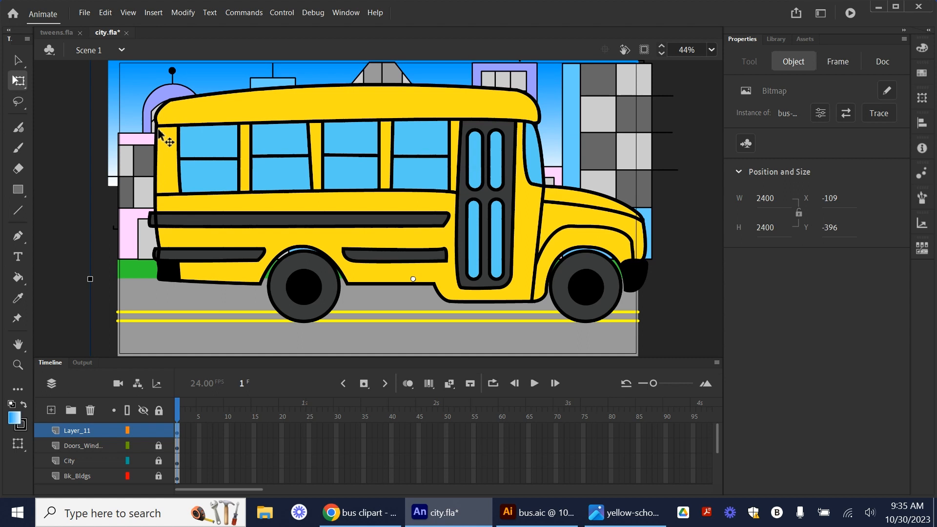
{"action": "left_click_drag", "start_coordinate": [212, 137], "coordinate": [257, 312]}
{"action": "left_click_drag", "start_coordinate": [123, 141], "coordinate": [257, 272]}
{"action": "left_click_drag", "start_coordinate": [424, 351], "coordinate": [391, 190]}
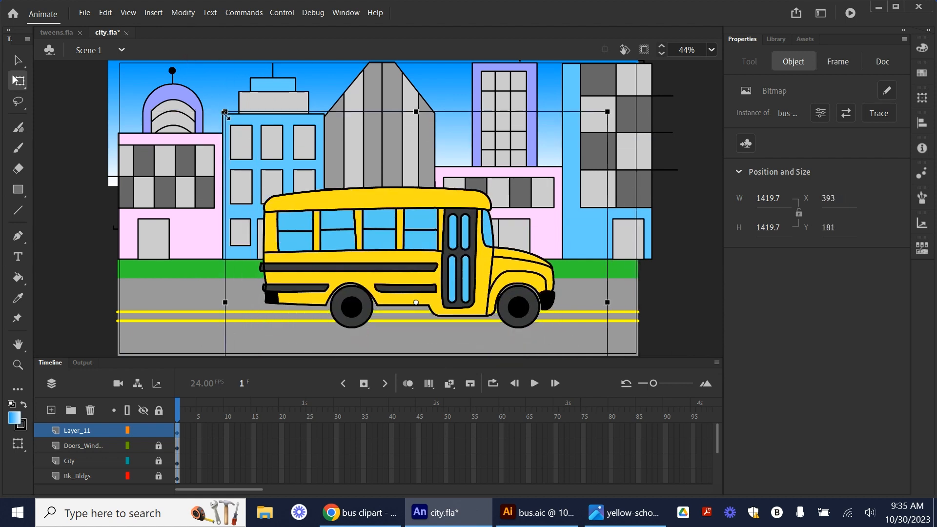
{"action": "left_click_drag", "start_coordinate": [225, 112], "coordinate": [290, 154]}
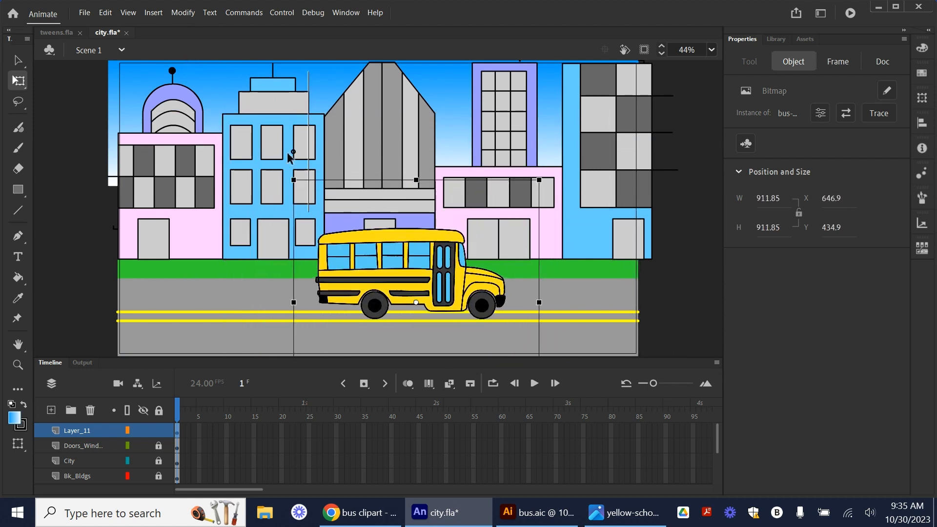
Position the bus at the left end of the road, partly off the stage, at about X -245, Y 558.
{"action": "left_click_drag", "start_coordinate": [380, 265], "coordinate": [170, 252]}
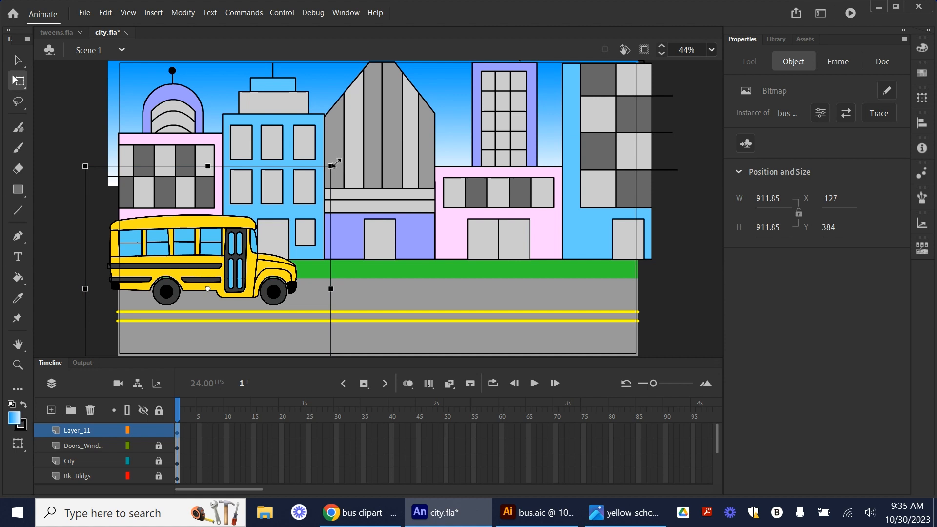
{"action": "left_click", "coordinate": [59, 184]}
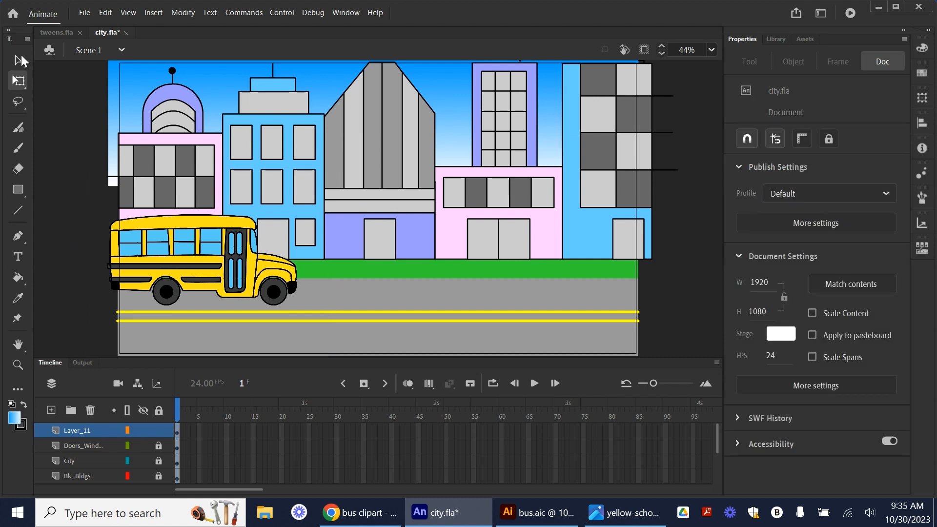
{"action": "left_click", "coordinate": [19, 60]}
{"action": "left_click_drag", "start_coordinate": [215, 277], "coordinate": [222, 273]}
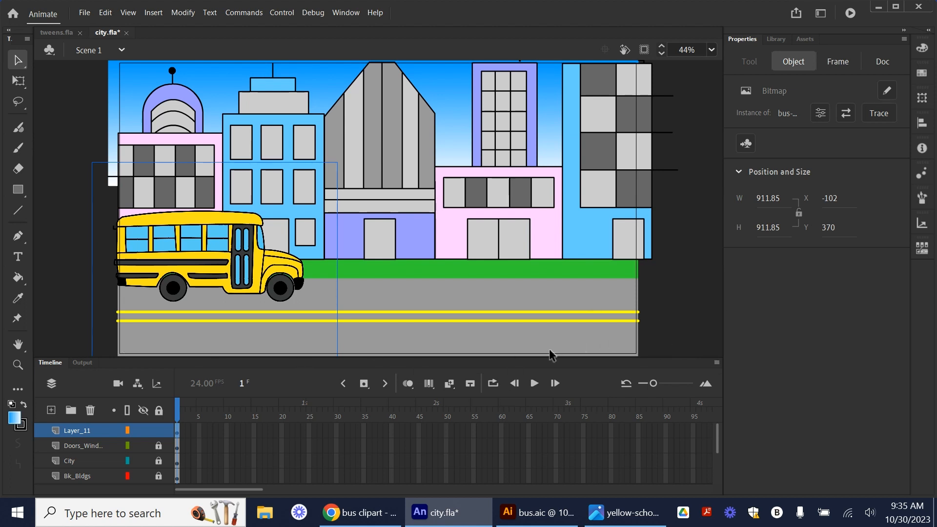
{"action": "left_click_drag", "start_coordinate": [306, 282], "coordinate": [234, 336]}
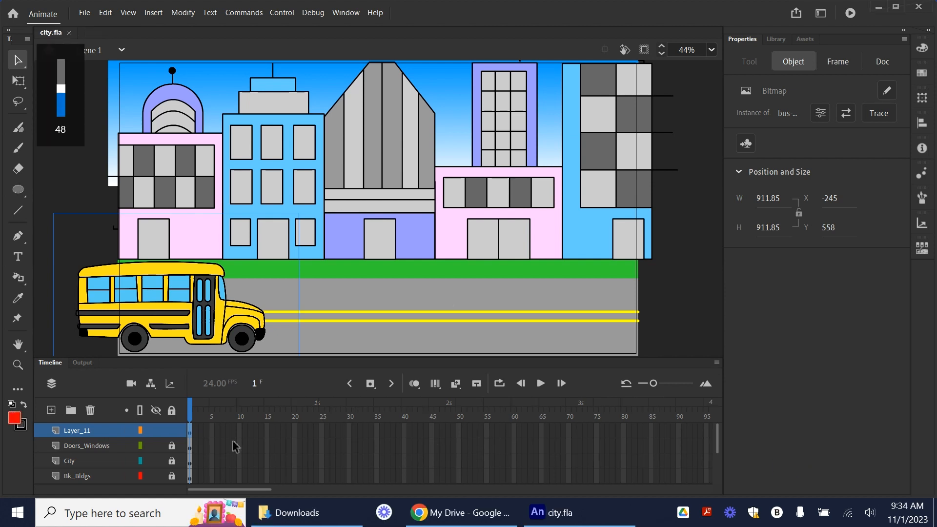
Check the Downloads folder for car.png, and in city.fla rename the layer holding the bus to Bus.
{"action": "left_click", "coordinate": [293, 512]}
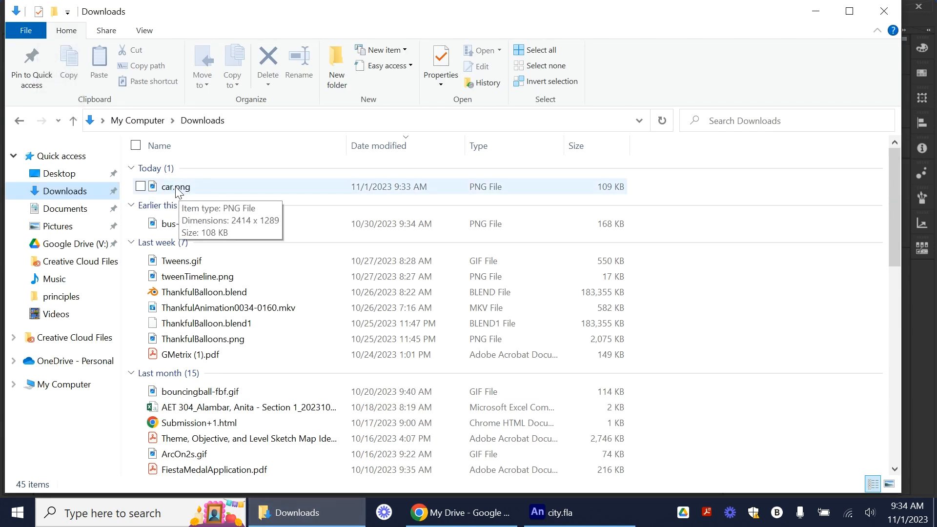
{"action": "left_click", "coordinate": [815, 11]}
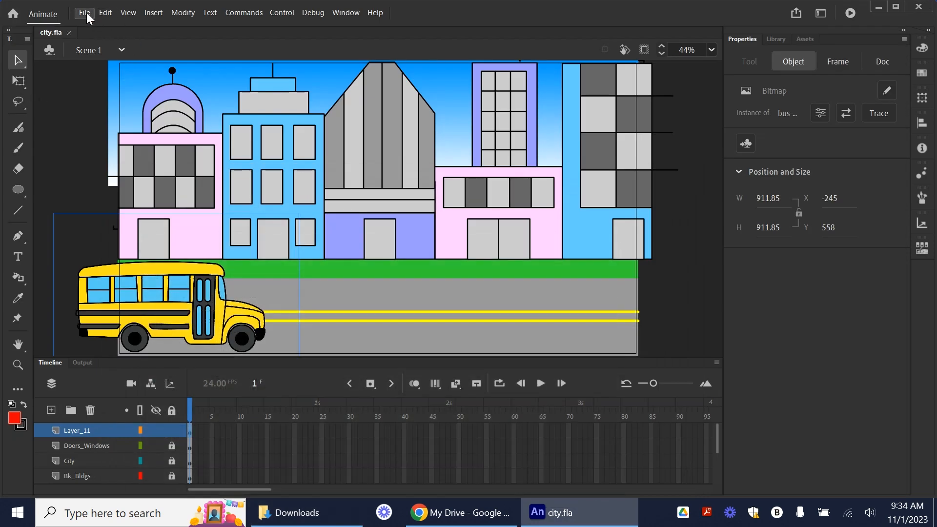
{"action": "double_click", "coordinate": [78, 429]}
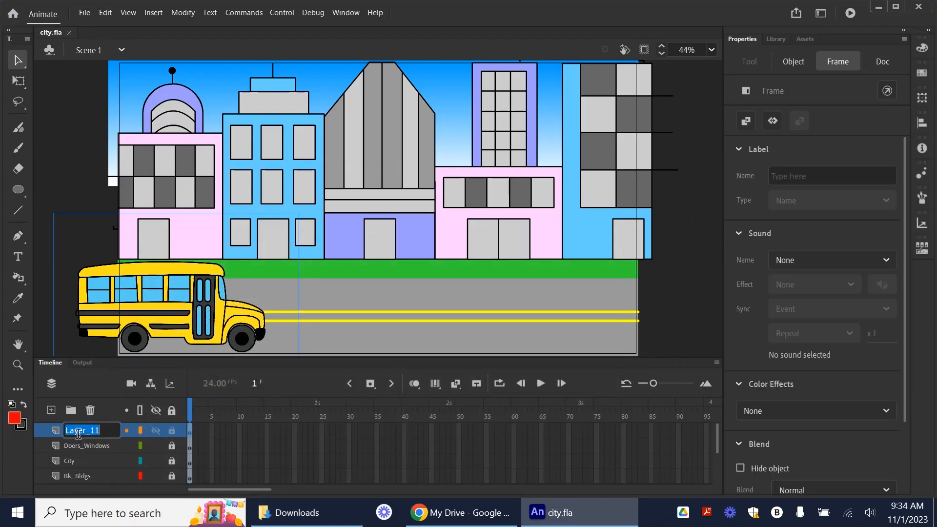
{"action": "type", "text": "Bus"}
{"action": "key", "text": "Return"}
Add a new layer above Bus and import car.png from the Downloads folder onto the stage.
{"action": "left_click", "coordinate": [52, 410]}
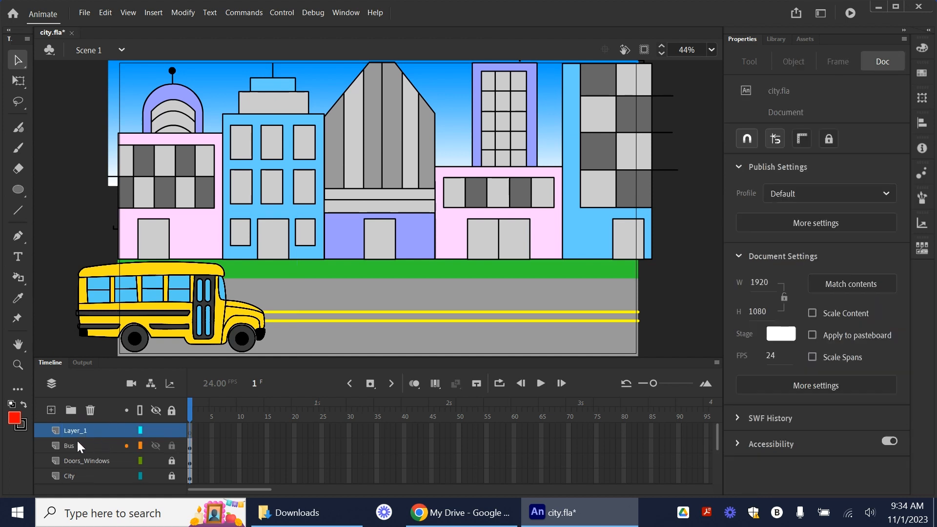
{"action": "left_click", "coordinate": [86, 9]}
{"action": "mouse_move", "coordinate": [199, 206]}
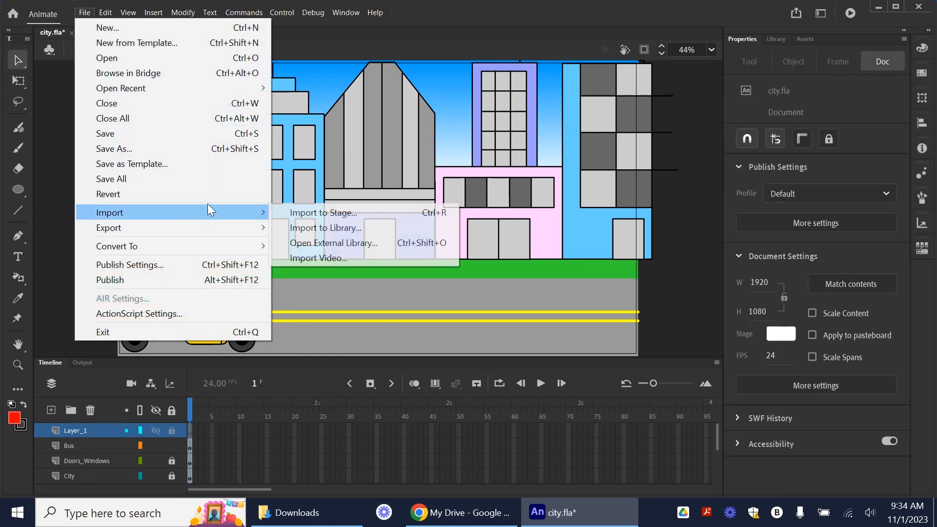
{"action": "left_click", "coordinate": [309, 212]}
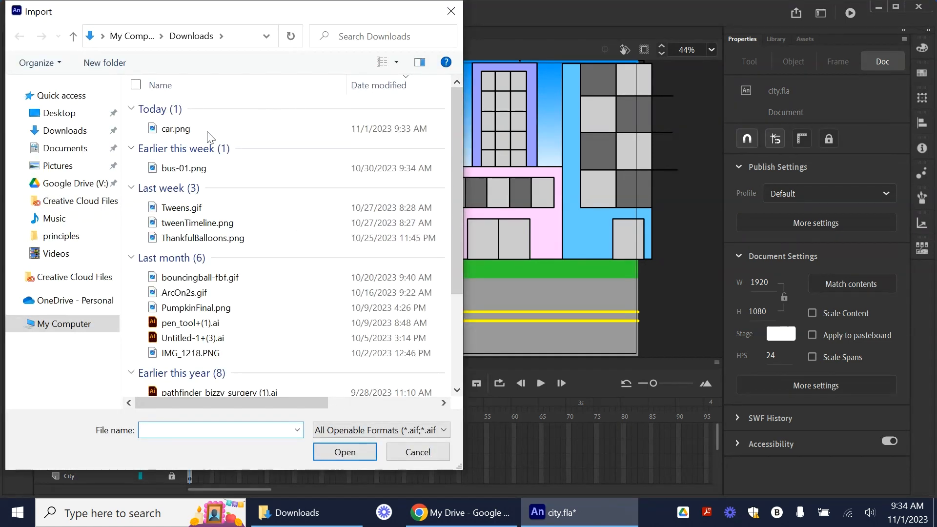
{"action": "left_click", "coordinate": [205, 129]}
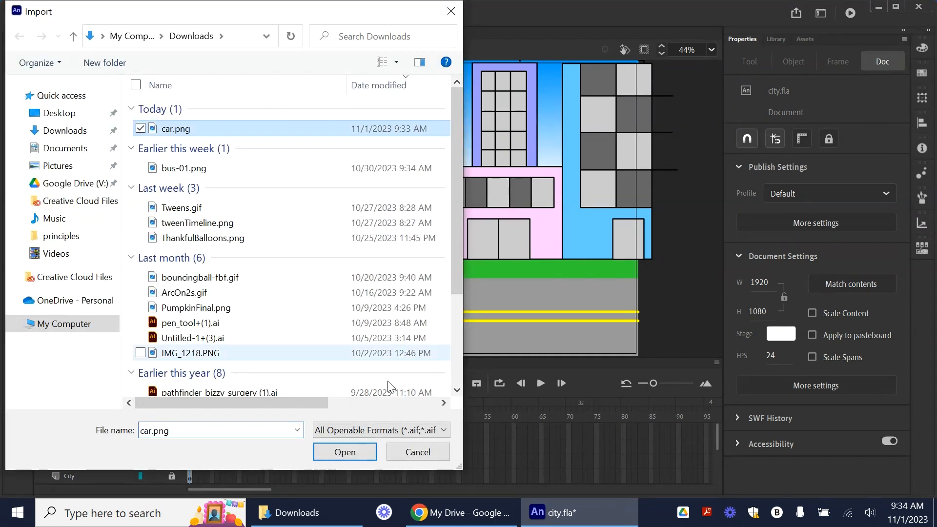
{"action": "left_click", "coordinate": [359, 452]}
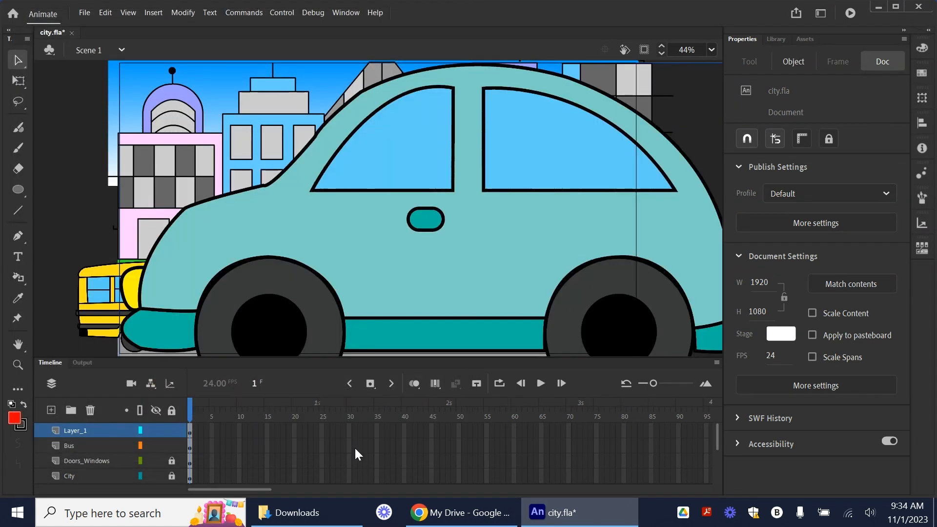
Rename the new layer holding the imported car to Car.
{"action": "double_click", "coordinate": [75, 430]}
{"action": "type", "text": "Car"}
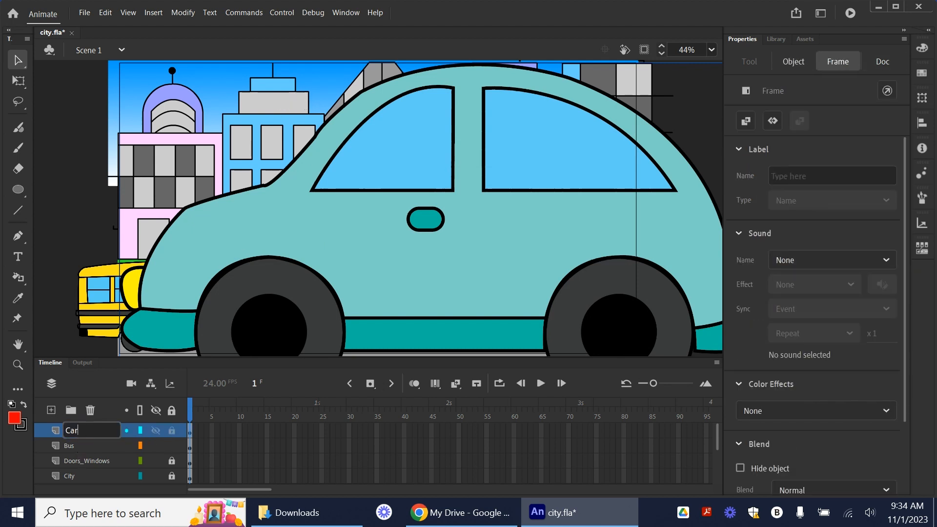
{"action": "key", "text": "Return"}
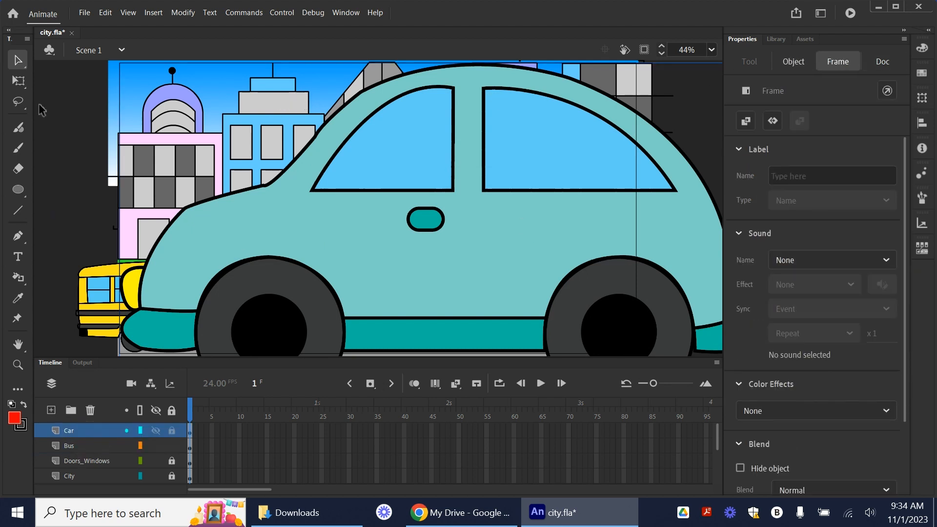
Scale the car down to about 387 px wide and place it at the right end of the road's far lane.
{"action": "left_click", "coordinate": [19, 81]}
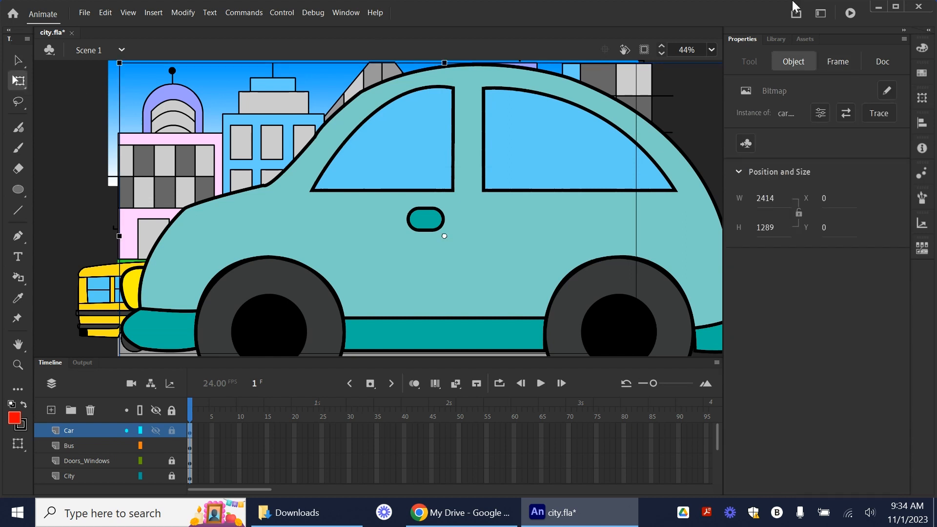
{"action": "left_click_drag", "start_coordinate": [119, 64], "coordinate": [370, 198]}
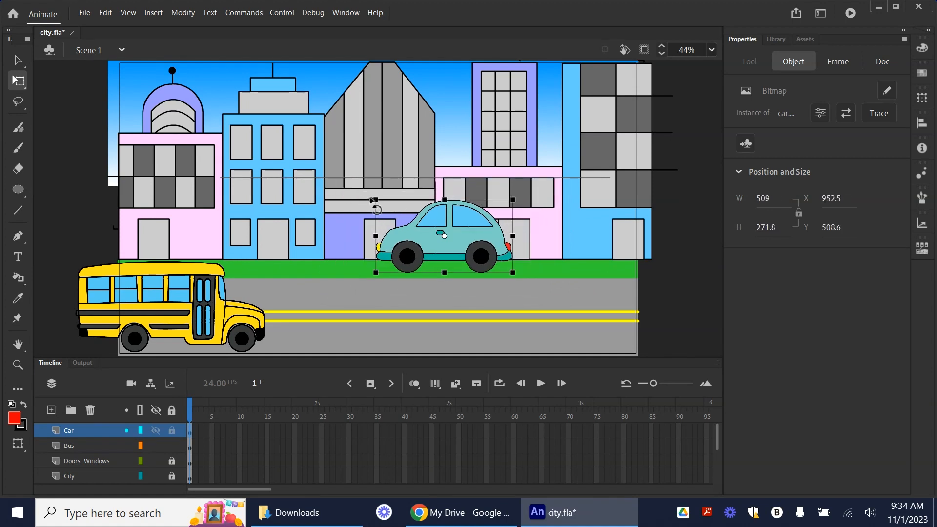
{"action": "left_click_drag", "start_coordinate": [449, 256], "coordinate": [261, 341]}
{"action": "mouse_move", "coordinate": [327, 288]}
{"action": "left_mouse_down"}
{"action": "mouse_move", "coordinate": [294, 299]}
{"action": "mouse_move", "coordinate": [310, 292]}
{"action": "left_mouse_up"}
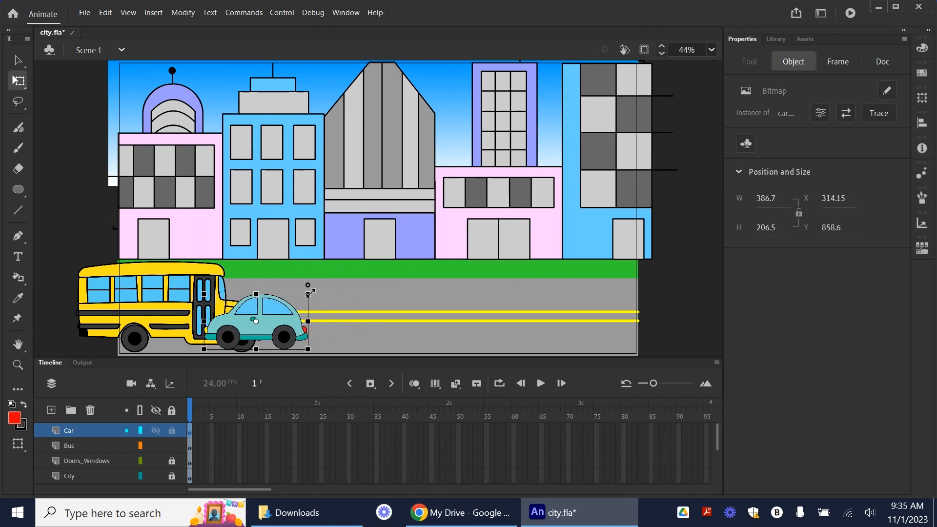
{"action": "left_click_drag", "start_coordinate": [265, 328], "coordinate": [639, 279]}
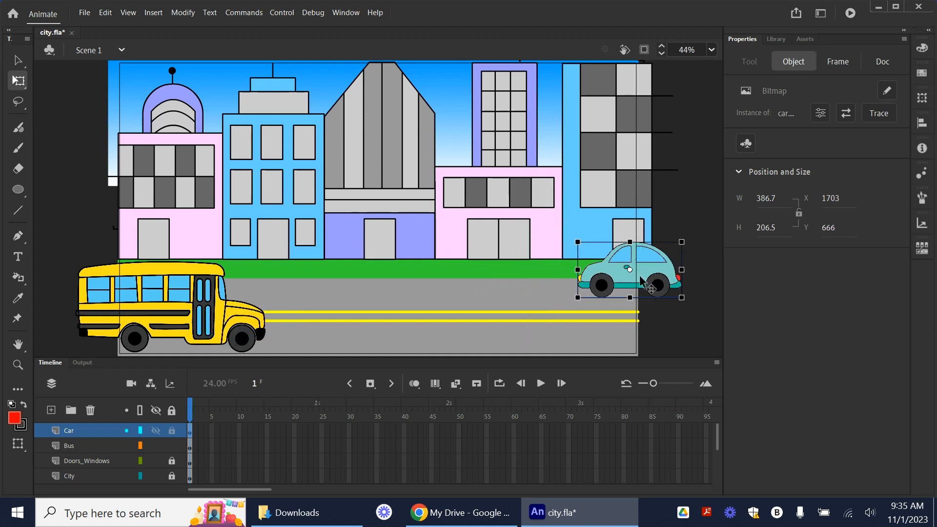
Scale the bus down to about 792 px wide, and move the bus off the stage's left edge and the car off its right edge.
{"action": "left_click", "coordinate": [84, 446]}
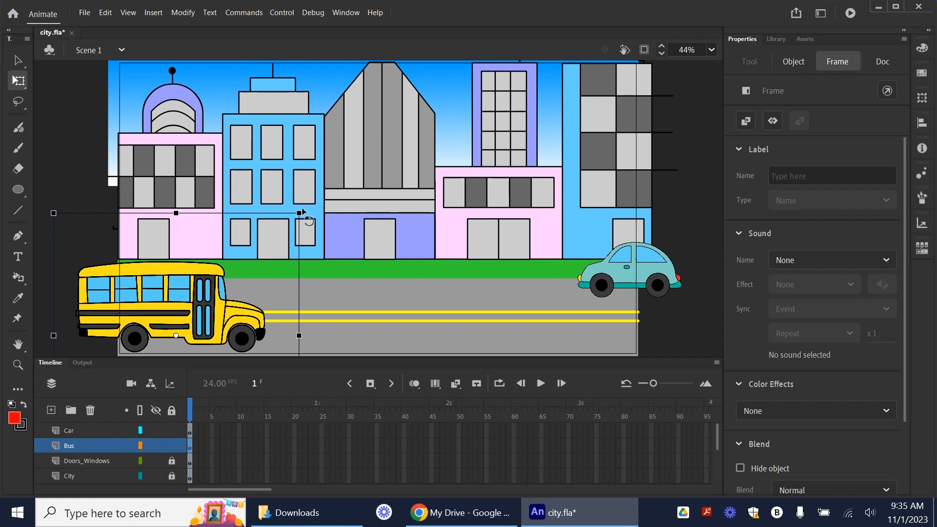
{"action": "left_click_drag", "start_coordinate": [299, 214], "coordinate": [283, 229]}
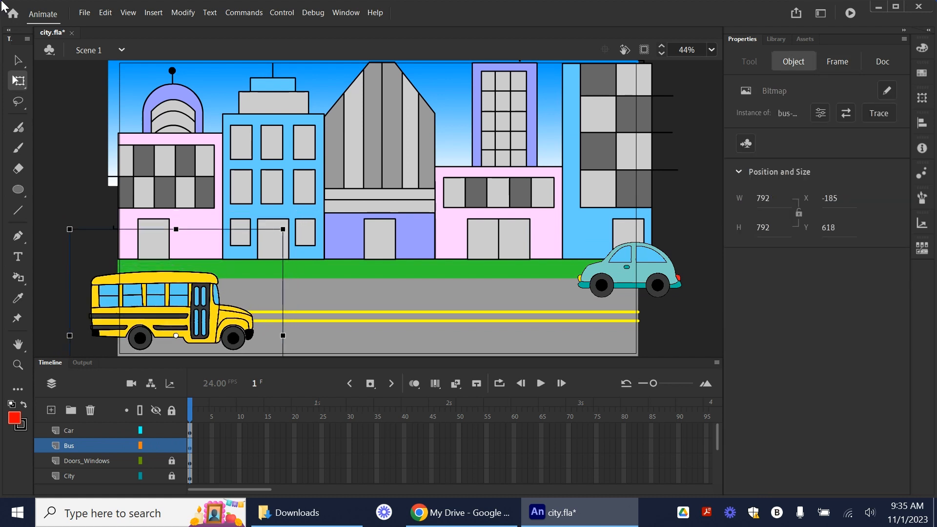
{"action": "left_click", "coordinate": [10, 64]}
{"action": "left_click_drag", "start_coordinate": [190, 322], "coordinate": [66, 337]}
{"action": "left_click_drag", "start_coordinate": [643, 273], "coordinate": [711, 271]}
Adjust the bus position so it sits fully off the stage's left edge, level with the near lane, at about X -723, Y 618.
{"action": "left_click_drag", "start_coordinate": [108, 328], "coordinate": [157, 323]}
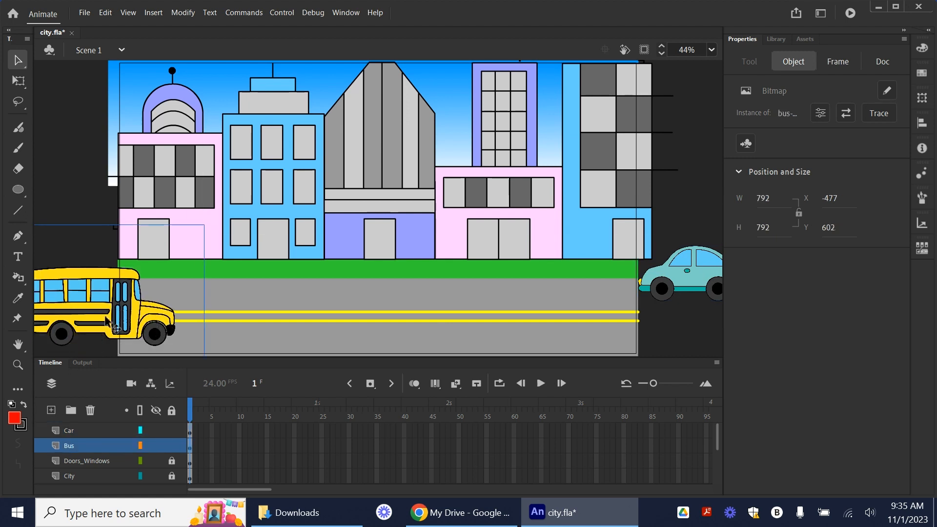
{"action": "key", "text": "Down"}
{"action": "key", "text": "Down"}
{"action": "key", "text": "Down"}
{"action": "key", "text": "Down"}
{"action": "key", "text": "Down"}
{"action": "key", "text": "Down"}
{"action": "key", "text": "Down"}
{"action": "key", "text": "Down"}
{"action": "key", "text": "Down"}
{"action": "key", "text": "Down"}
{"action": "key", "text": "Down"}
{"action": "key", "text": "Down"}
{"action": "key", "text": "Down"}
{"action": "key", "text": "Down"}
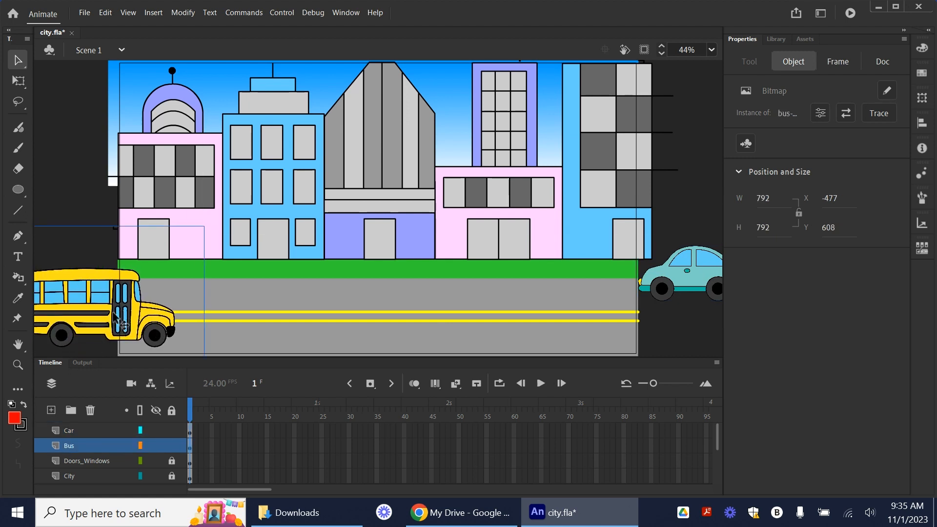
{"action": "left_click_drag", "start_coordinate": [112, 321], "coordinate": [40, 330]}
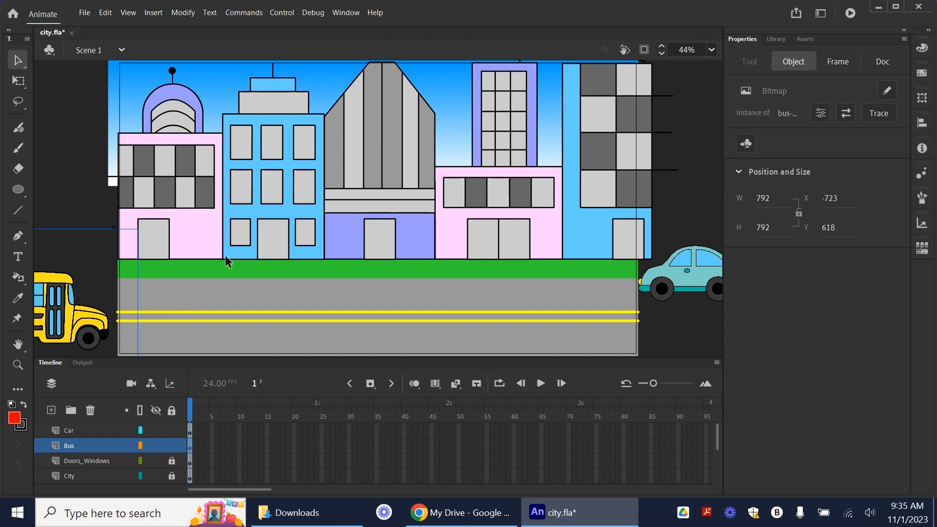
Insert keyframes at frame 75 on all layers from Car down to Sky.
{"action": "left_click_drag", "start_coordinate": [548, 330], "coordinate": [549, 309]}
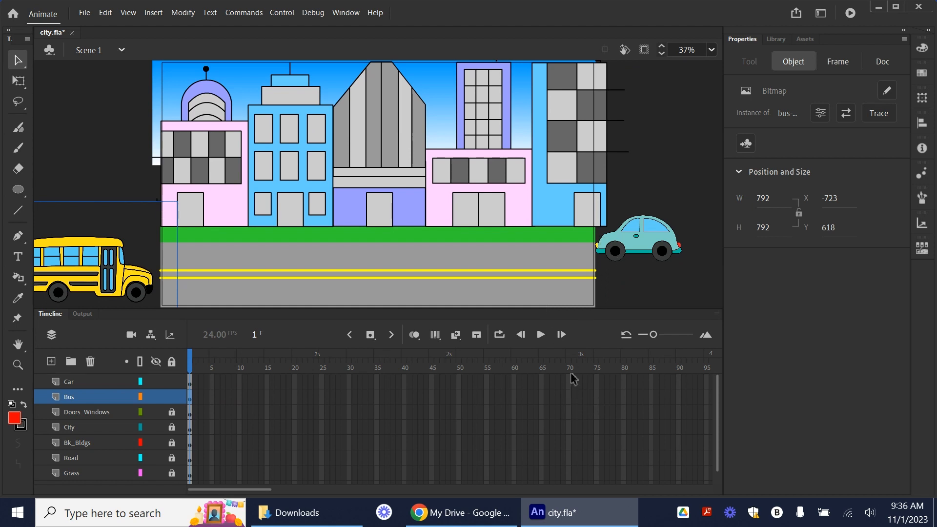
{"action": "left_click", "coordinate": [584, 381]}
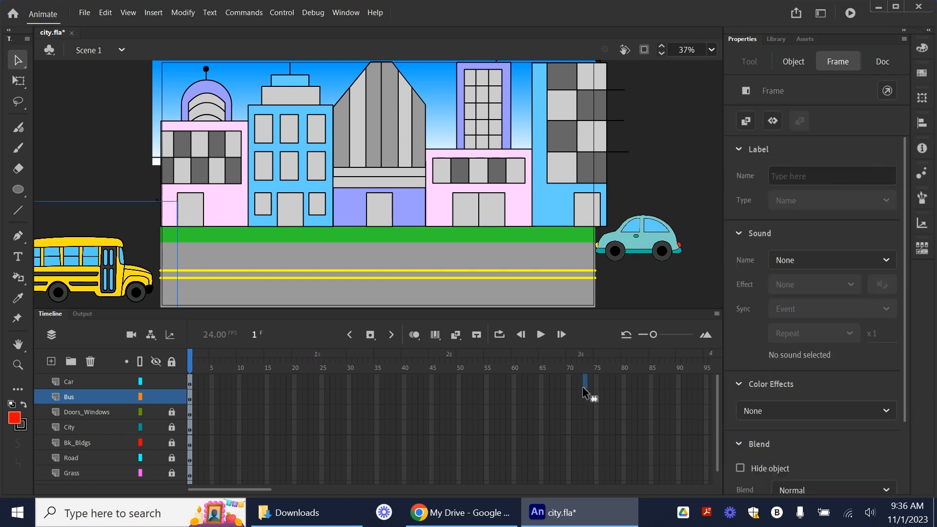
{"action": "left_click", "coordinate": [596, 384]}
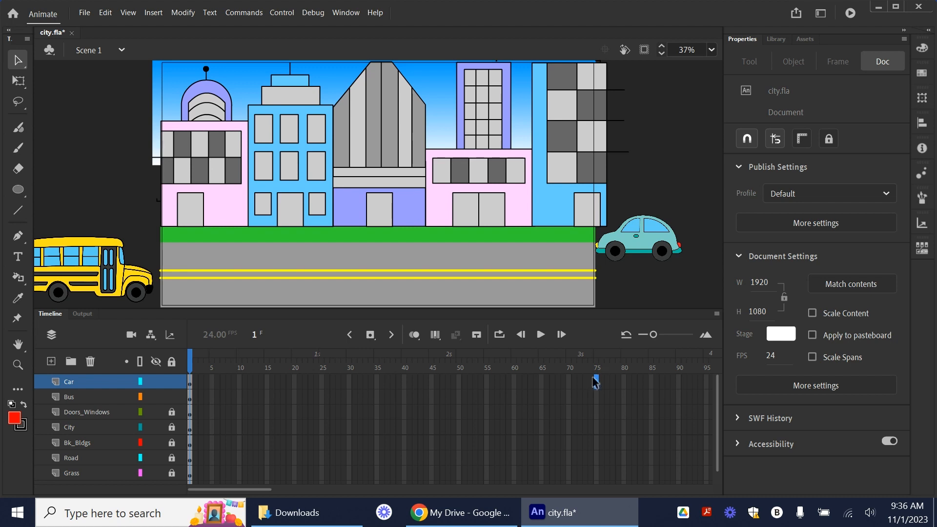
{"action": "left_click_drag", "start_coordinate": [451, 310], "coordinate": [459, 279]}
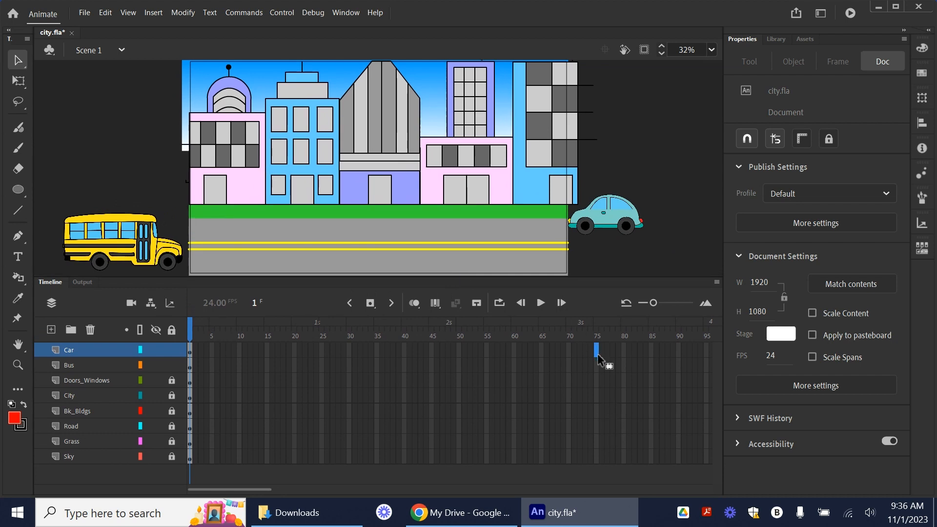
{"action": "left_click", "coordinate": [596, 460], "text": "shift"}
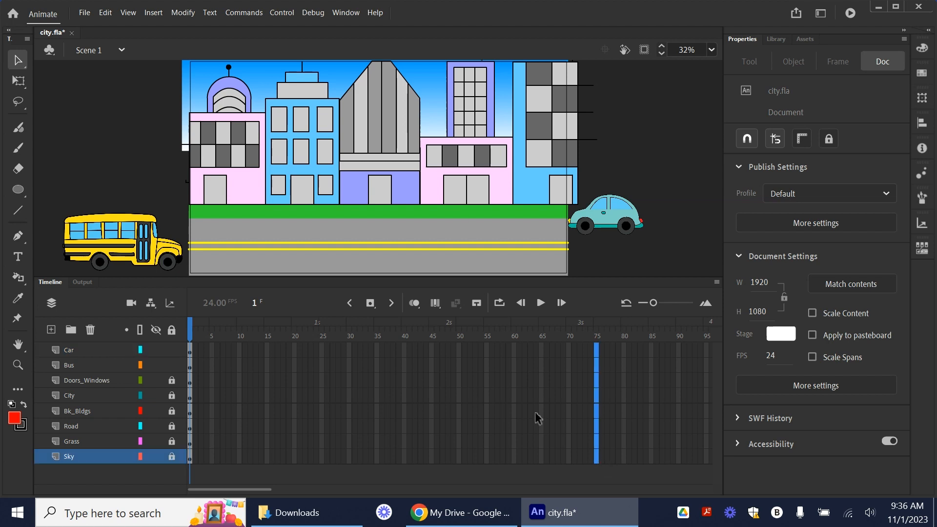
{"action": "left_click", "coordinate": [370, 303]}
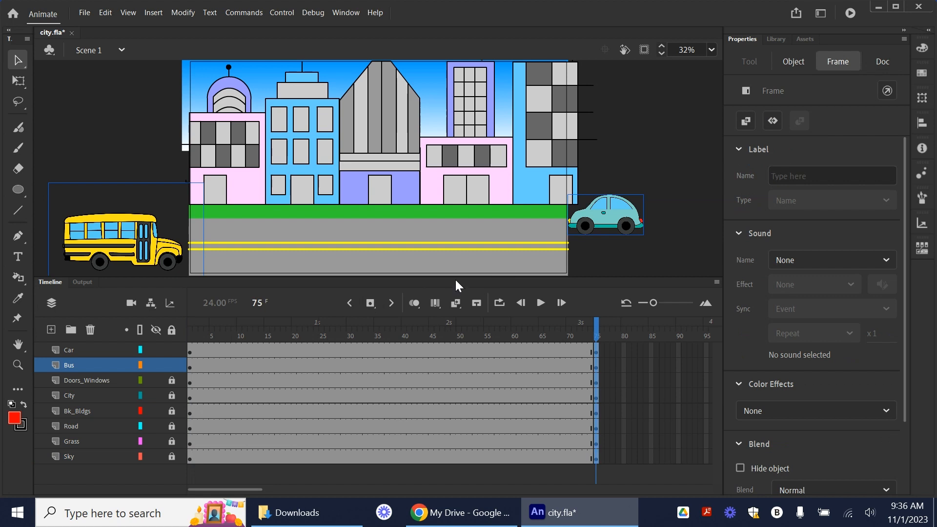
{"action": "left_click_drag", "start_coordinate": [455, 277], "coordinate": [457, 298]}
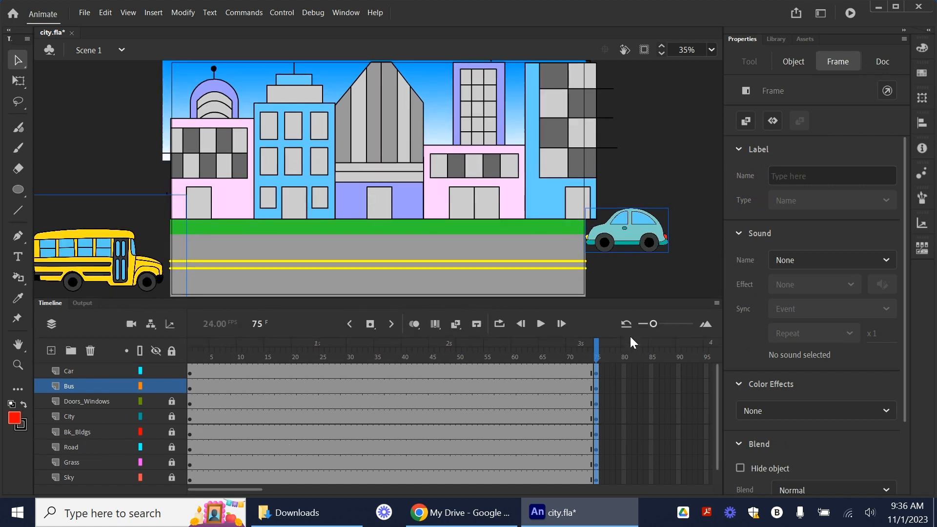
{"action": "mouse_move", "coordinate": [599, 354]}
{"action": "left_mouse_down"}
{"action": "mouse_move", "coordinate": [228, 412]}
{"action": "mouse_move", "coordinate": [596, 361]}
{"action": "mouse_move", "coordinate": [224, 395]}
{"action": "mouse_move", "coordinate": [578, 356]}
{"action": "mouse_move", "coordinate": [600, 367]}
{"action": "left_mouse_up"}
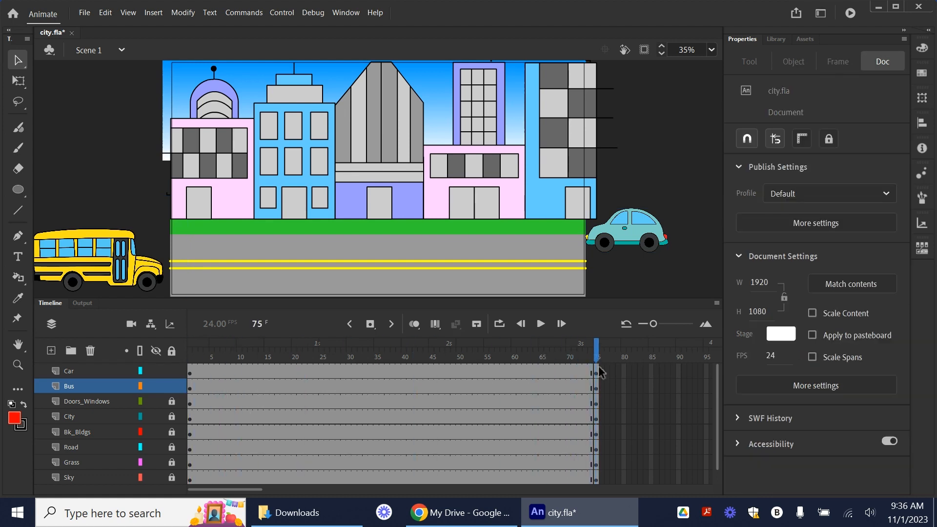
At frame 75 of the Bus layer, move the bus along the near lane past the stage's right edge, to X 1868, Y 618.
{"action": "left_click_drag", "start_coordinate": [352, 300], "coordinate": [346, 367]}
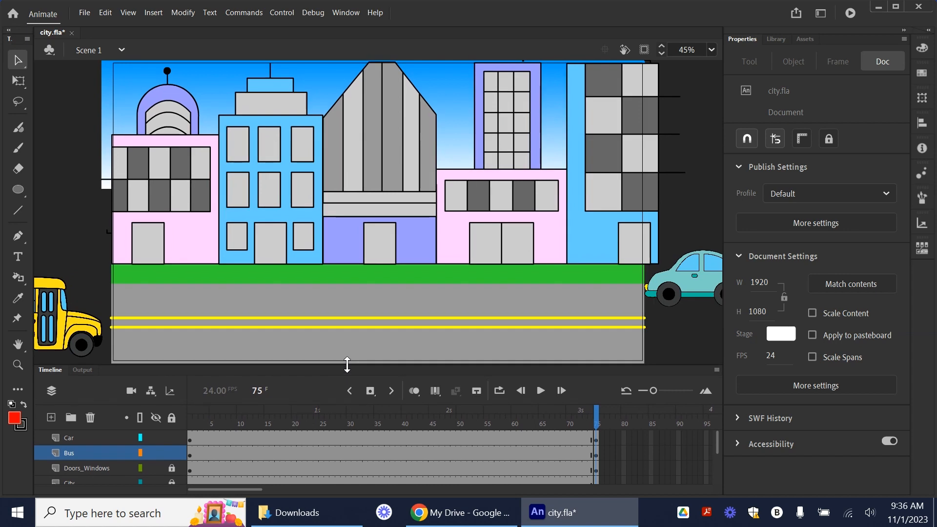
{"action": "left_click_drag", "start_coordinate": [595, 417], "coordinate": [211, 442]}
{"action": "left_click_drag", "start_coordinate": [136, 458], "coordinate": [130, 455]}
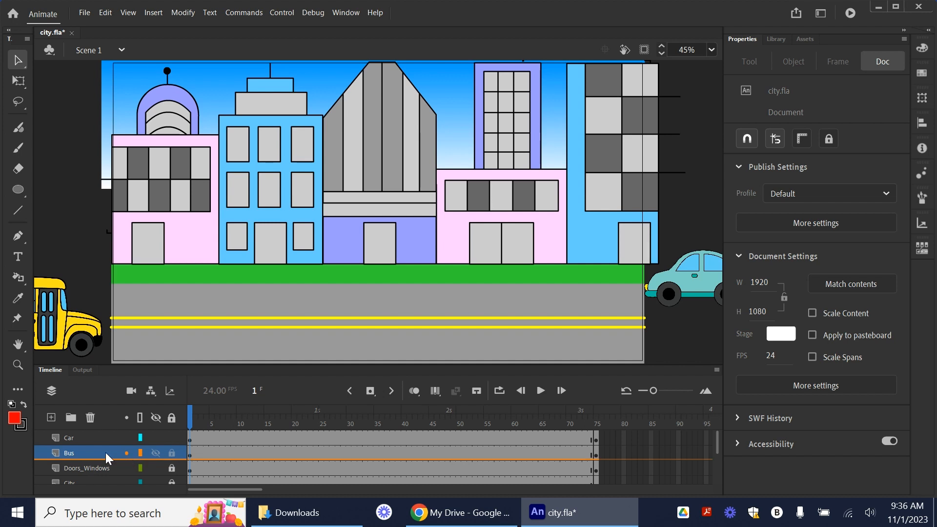
{"action": "left_click", "coordinate": [595, 456]}
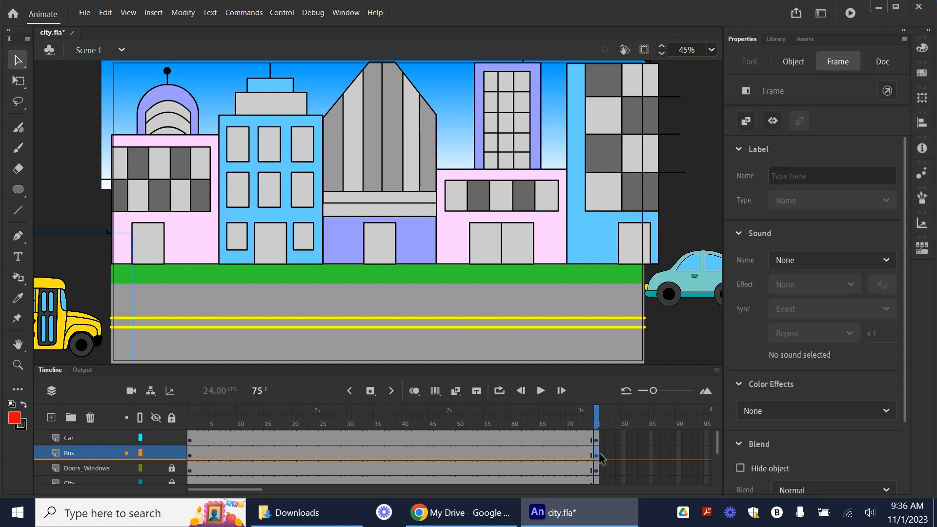
{"action": "left_click", "coordinate": [61, 330]}
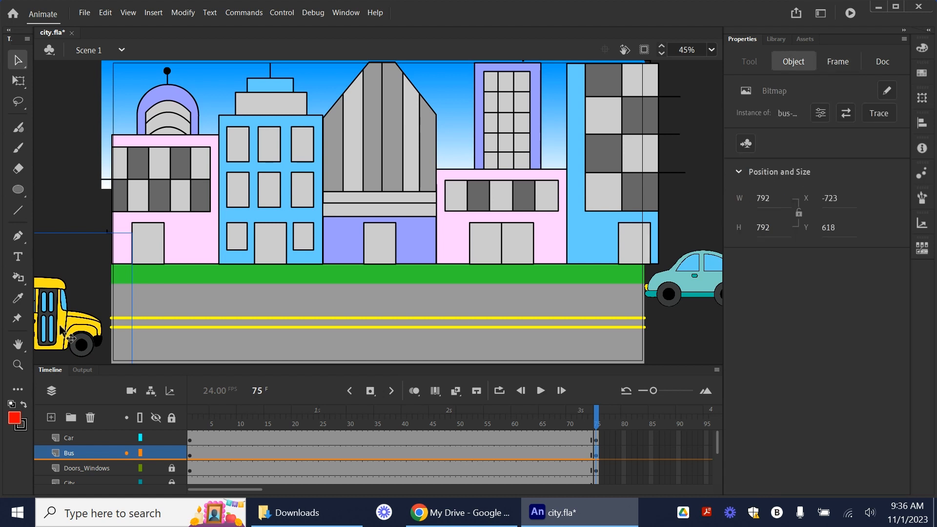
{"action": "left_click_drag", "start_coordinate": [56, 330], "coordinate": [687, 312]}
{"action": "left_click_drag", "start_coordinate": [587, 325], "coordinate": [676, 329]}
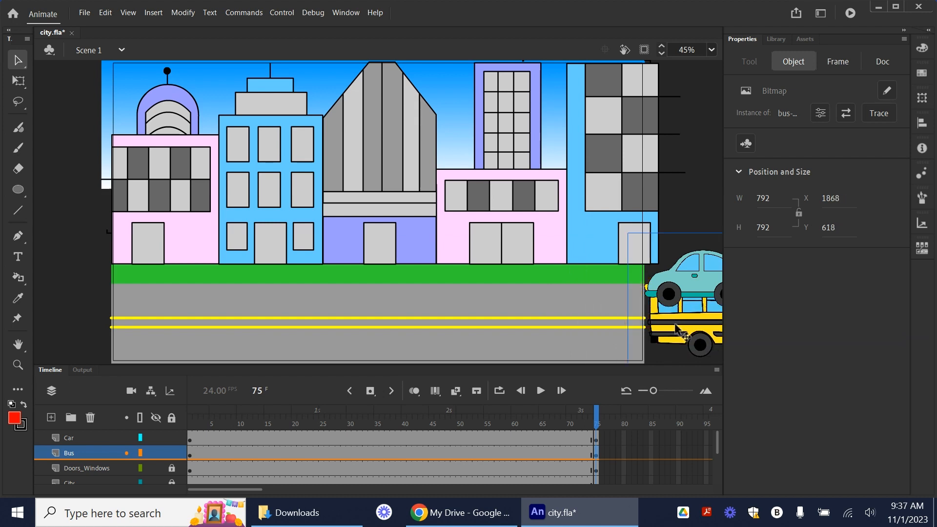
Create a classic tween on the Bus layer between frames 1 and 75, and play the bus animation.
{"action": "left_click_drag", "start_coordinate": [590, 415], "coordinate": [73, 438]}
{"action": "mouse_move", "coordinate": [372, 433]}
{"action": "left_mouse_down"}
{"action": "mouse_move", "coordinate": [701, 424]}
{"action": "mouse_move", "coordinate": [372, 446]}
{"action": "left_mouse_up"}
{"action": "left_click", "coordinate": [380, 453]}
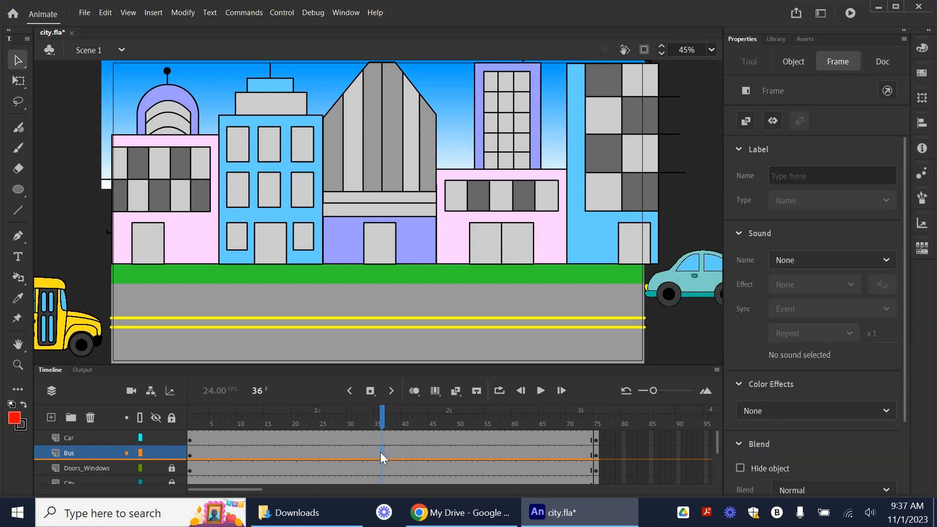
{"action": "right_click", "coordinate": [380, 452]}
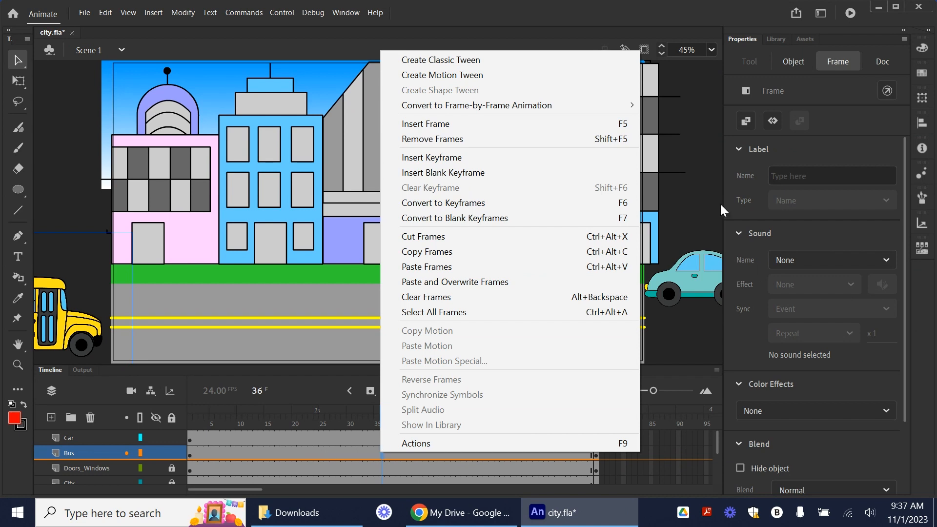
{"action": "left_click", "coordinate": [441, 60]}
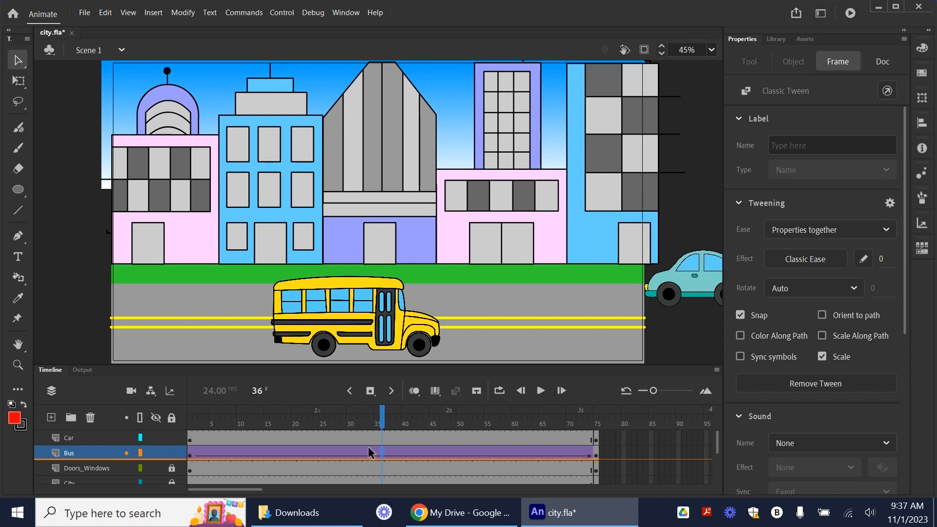
{"action": "left_click", "coordinate": [540, 391]}
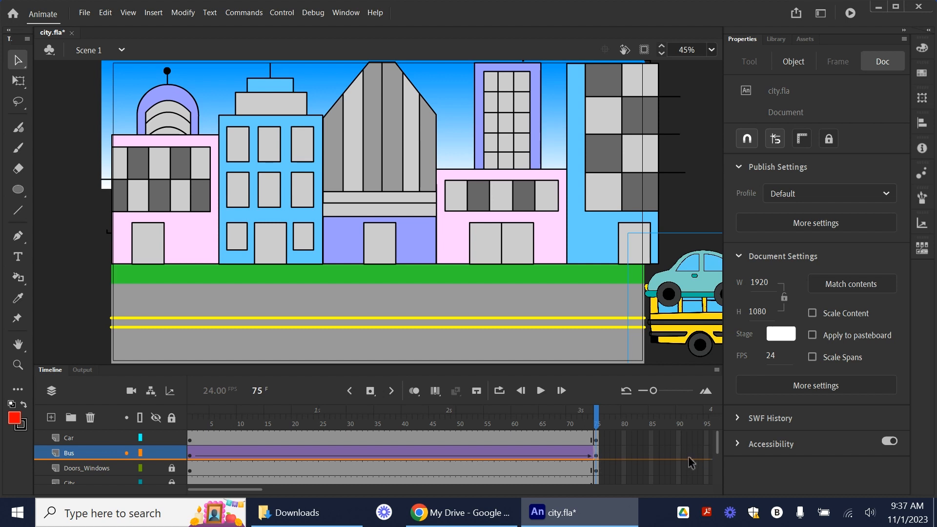
{"action": "left_click_drag", "start_coordinate": [595, 428], "coordinate": [176, 436]}
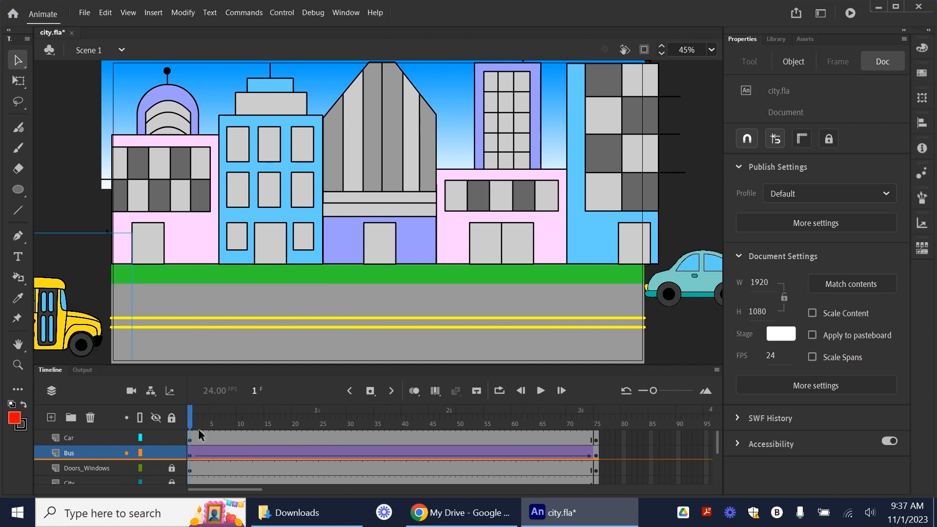
At frame 75 of the Car layer, move the car along the far lane until it is off the stage's left edge.
{"action": "left_click", "coordinate": [189, 439]}
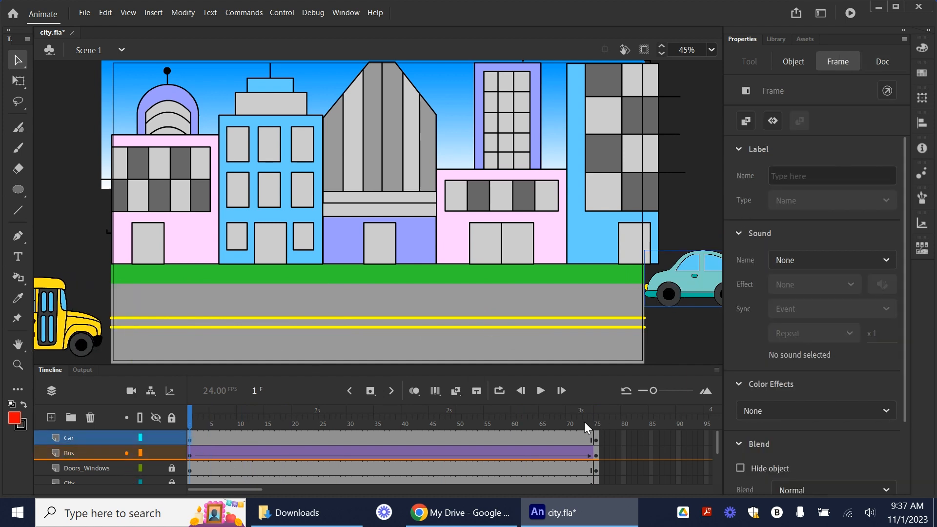
{"action": "left_click", "coordinate": [592, 439]}
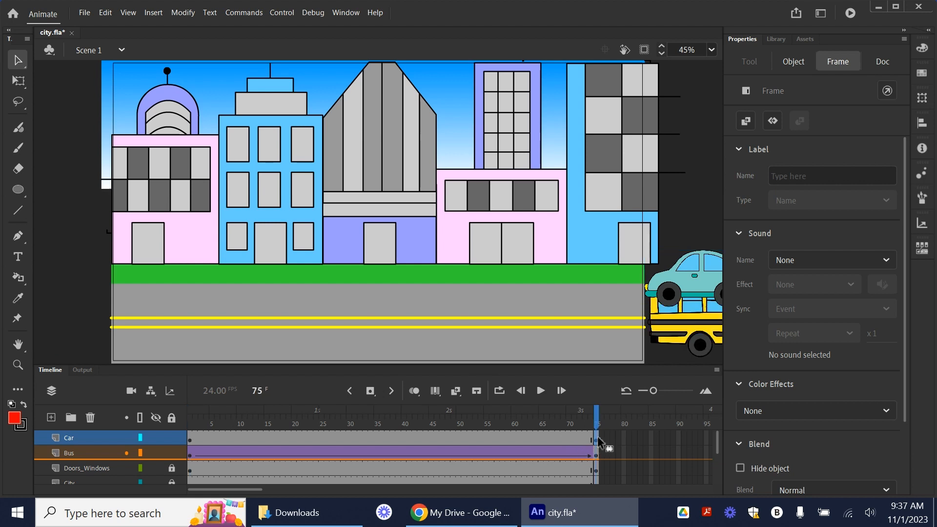
{"action": "left_click", "coordinate": [692, 276]}
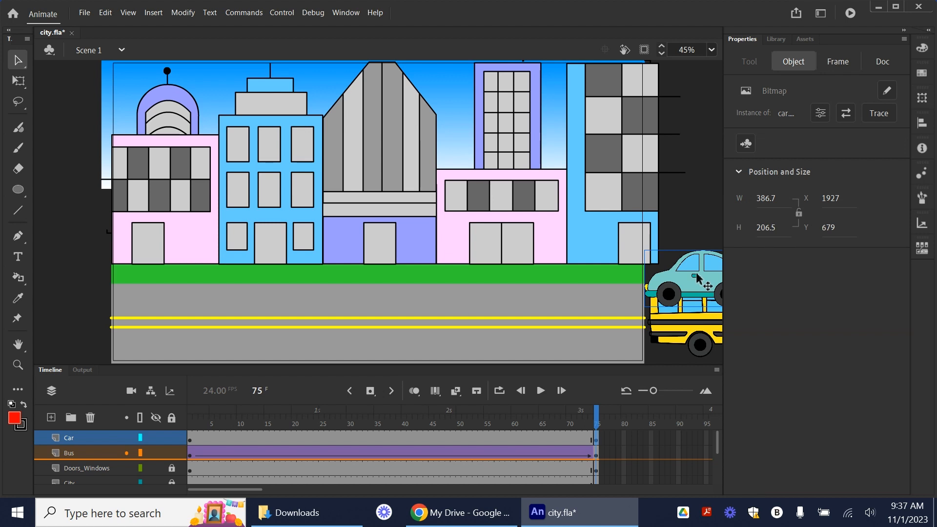
{"action": "left_click_drag", "start_coordinate": [696, 275], "coordinate": [55, 278]}
{"action": "key", "text": "ctrl+z"}
Create a classic tween on the Car layer between frames 1 and 75.
{"action": "left_click_drag", "start_coordinate": [592, 421], "coordinate": [168, 427]}
{"action": "right_click", "coordinate": [386, 438]}
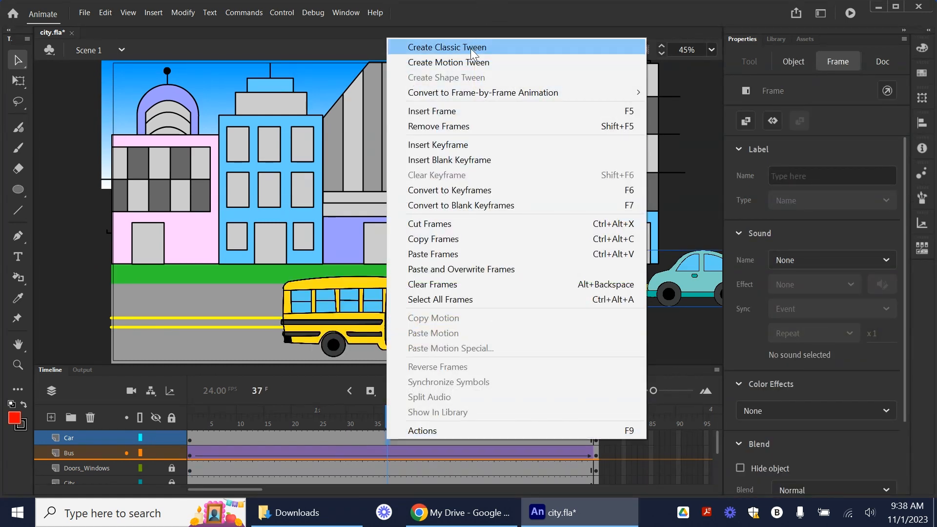
{"action": "left_click", "coordinate": [447, 47]}
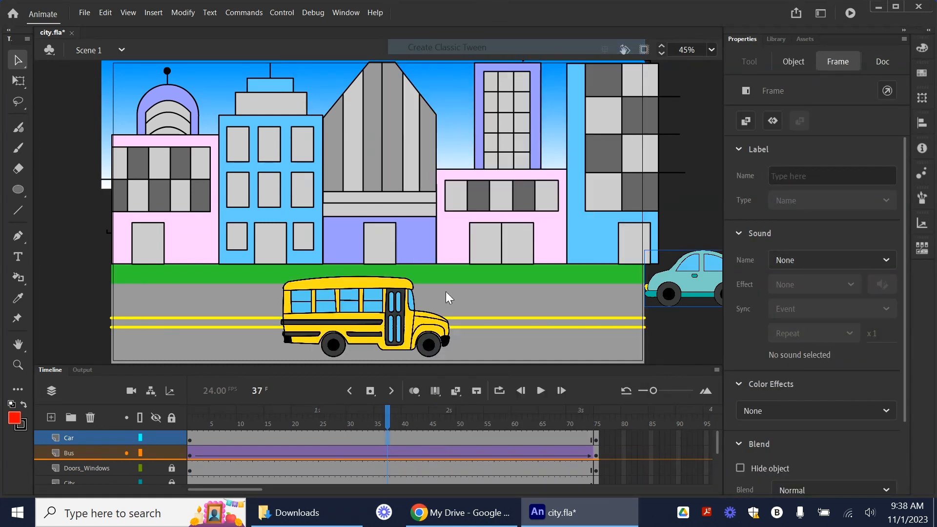
Move the Bus layer above the Car layer, play the animation in a loop, and return to frame 1.
{"action": "left_click", "coordinate": [73, 453]}
{"action": "left_click_drag", "start_coordinate": [66, 453], "coordinate": [68, 431]}
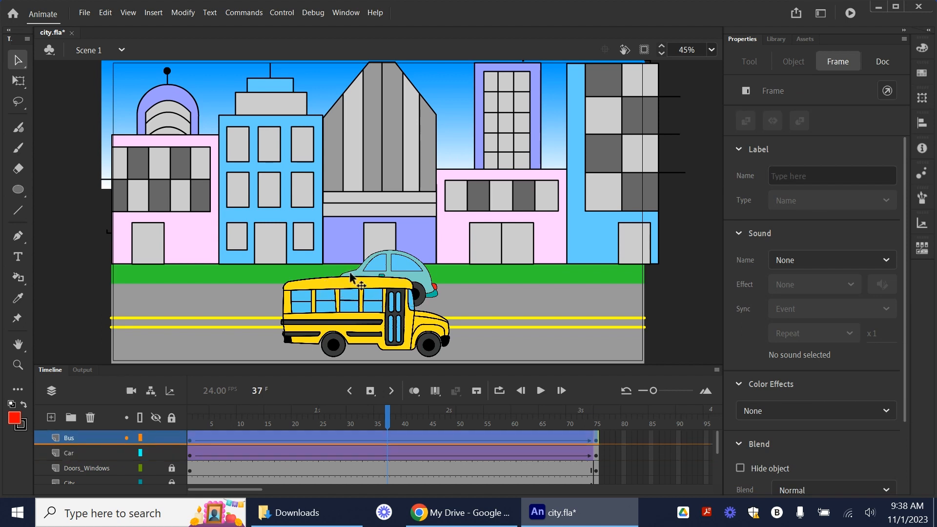
{"action": "left_click", "coordinate": [385, 420]}
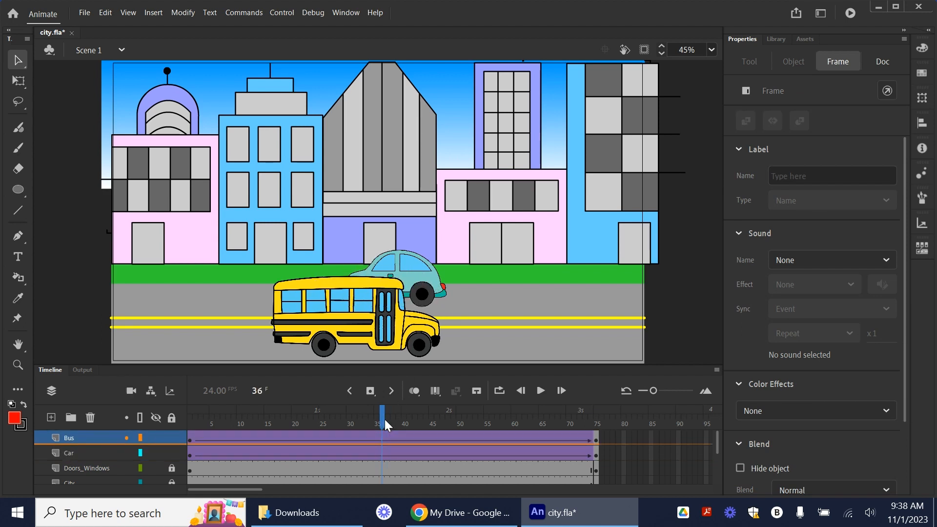
{"action": "left_click_drag", "start_coordinate": [379, 417], "coordinate": [150, 443]}
{"action": "left_click", "coordinate": [541, 391]}
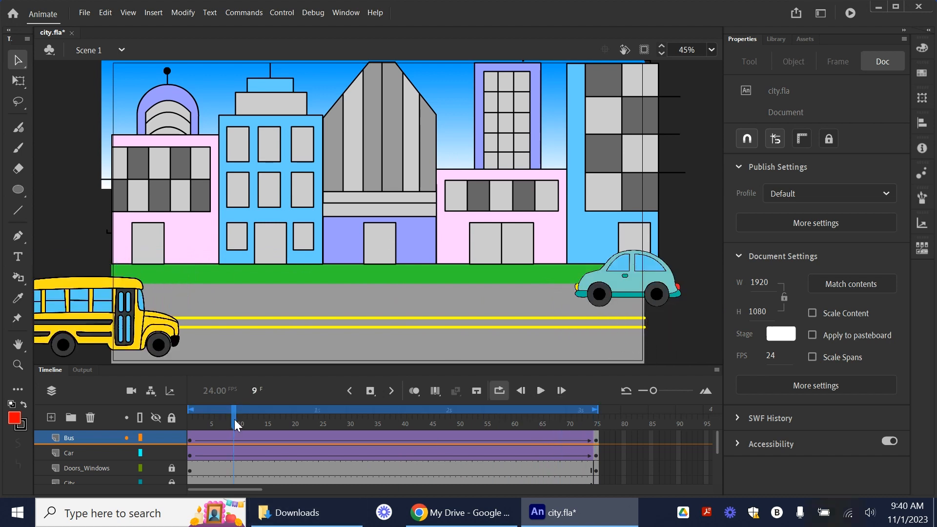
{"action": "left_click", "coordinate": [191, 431]}
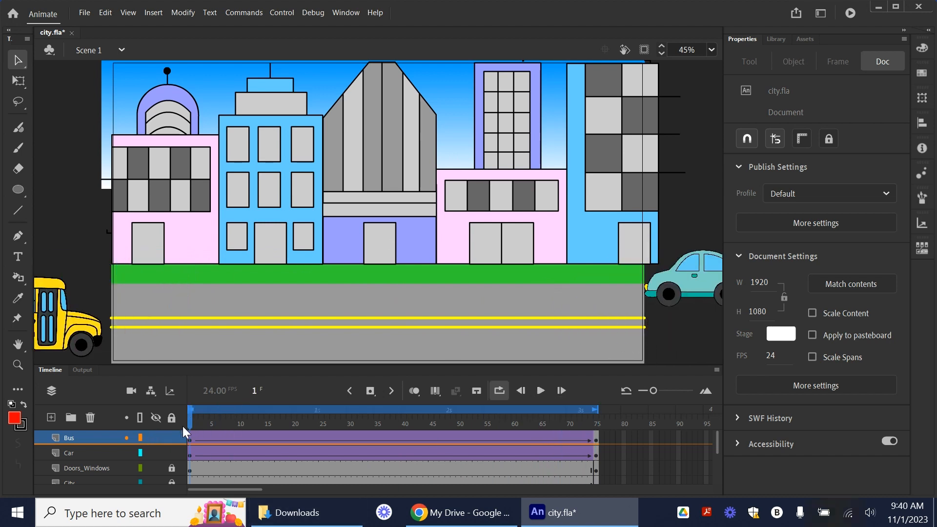
{"action": "mouse_move", "coordinate": [204, 423]}
{"action": "left_mouse_down"}
{"action": "mouse_move", "coordinate": [633, 406]}
{"action": "mouse_move", "coordinate": [190, 414]}
{"action": "left_mouse_up"}
Export the scene as an animated GIF named cityAnimation.gif in the Downloads folder.
{"action": "left_click", "coordinate": [84, 13]}
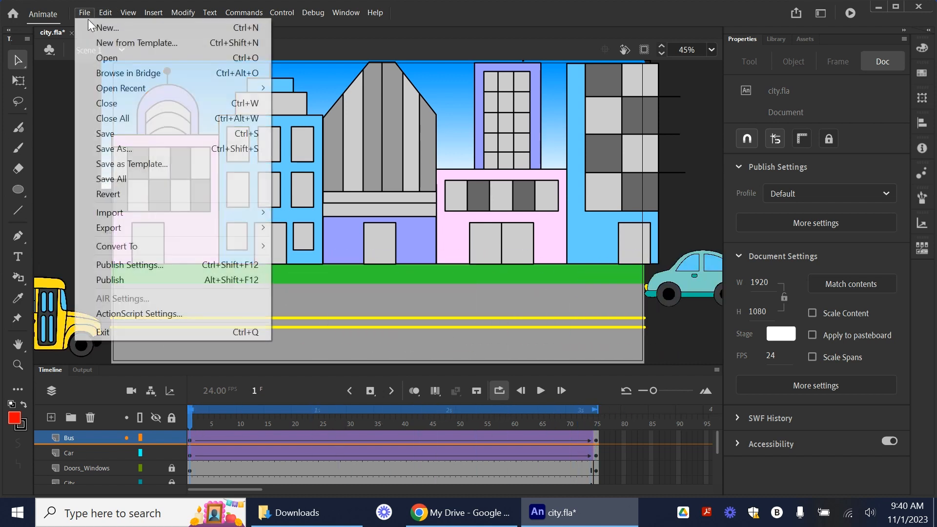
{"action": "mouse_move", "coordinate": [191, 229]}
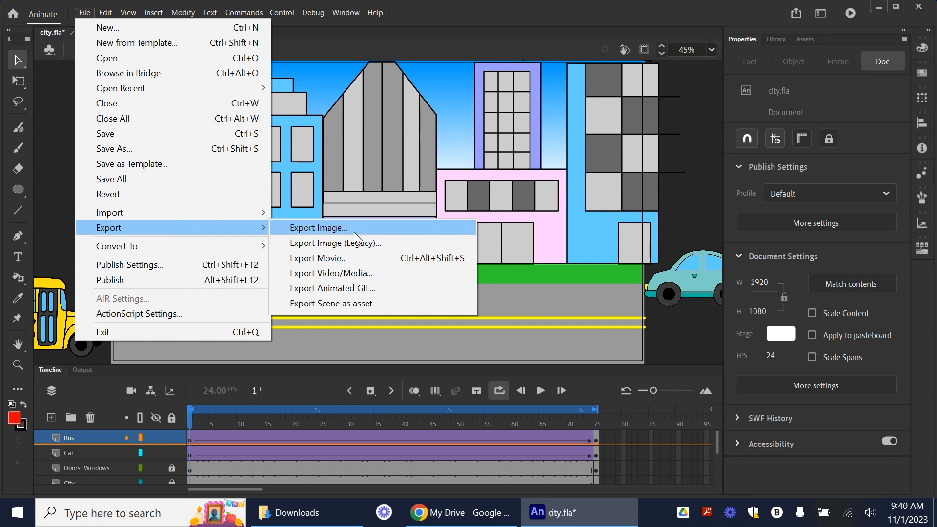
{"action": "left_click", "coordinate": [348, 288]}
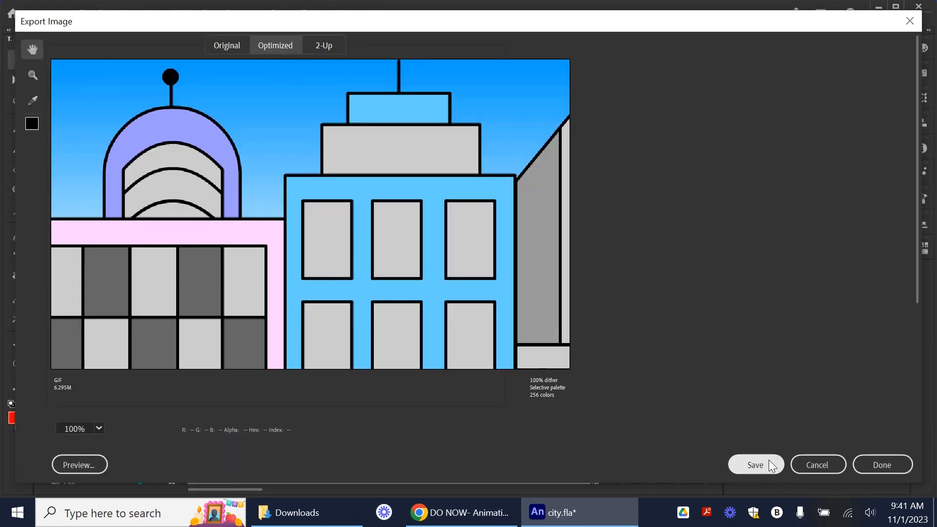
{"action": "scroll", "coordinate": [768, 291], "scroll_direction": "down", "scroll_amount": 5}
{"action": "left_click", "coordinate": [754, 467]}
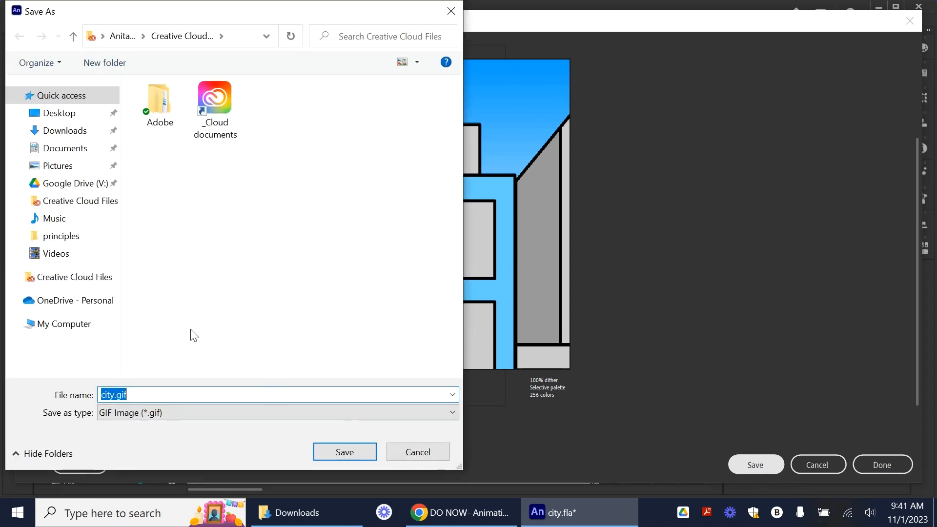
{"action": "left_click", "coordinate": [63, 131]}
{"action": "left_click", "coordinate": [115, 394]}
{"action": "key", "text": "Left"}
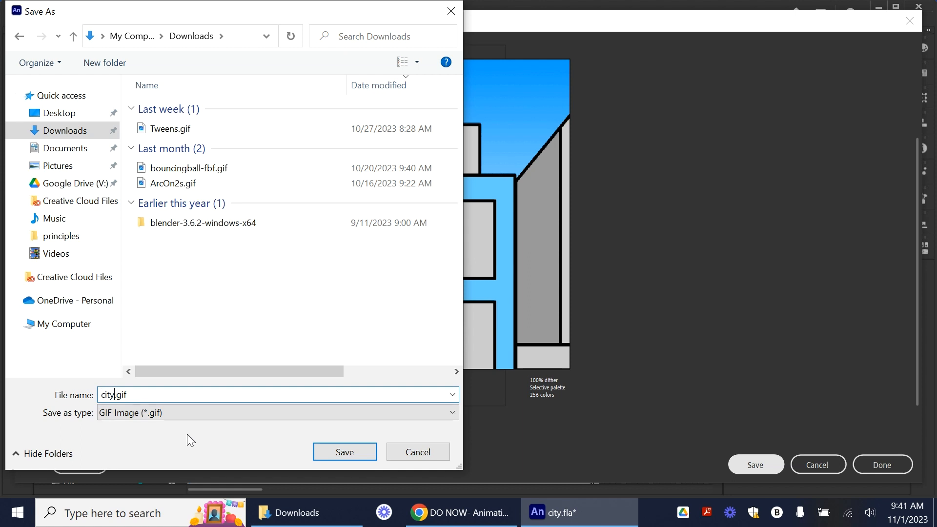
{"action": "key", "text": "Right"}
{"action": "type", "text": "Animati"}
{"action": "type", "text": "on"}
{"action": "key", "text": "Return"}
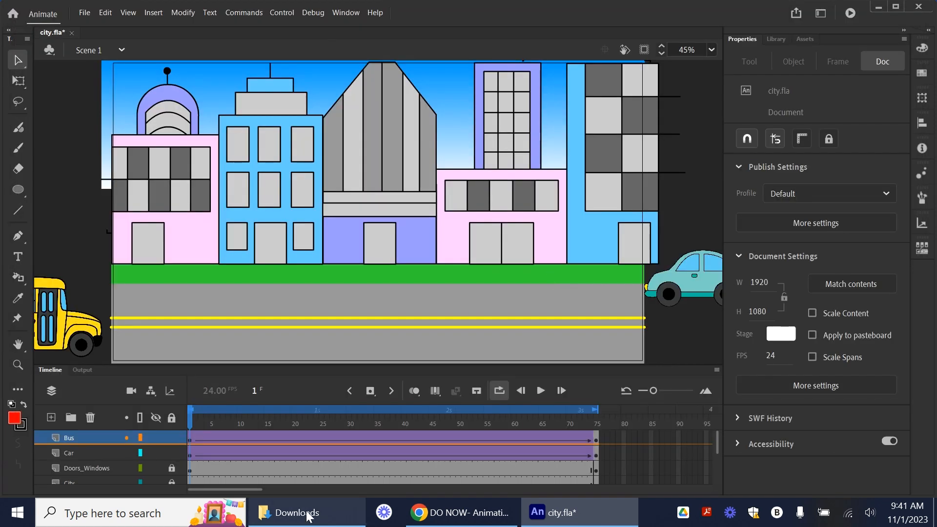
Open cityAnimation.gif from the Downloads folder in File Explorer and view the exported animation in a maximized window.
{"action": "left_click", "coordinate": [309, 515]}
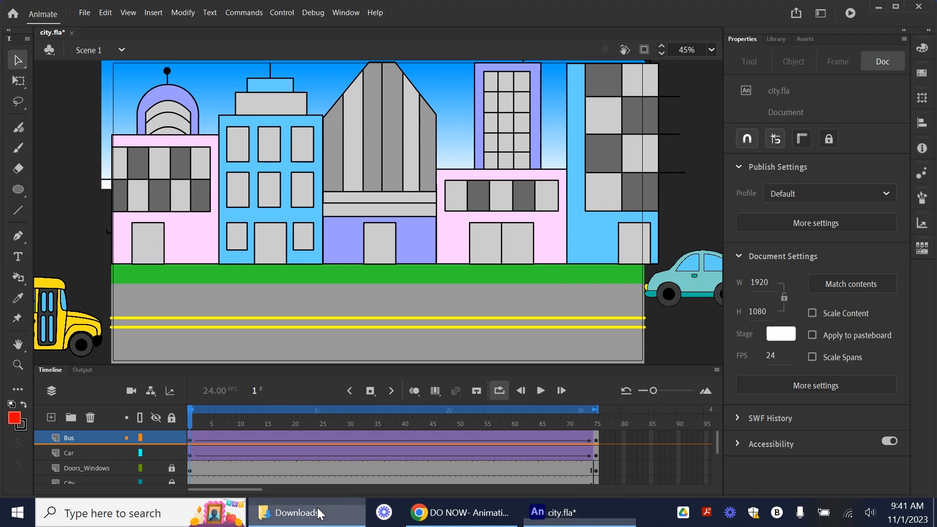
{"action": "left_click", "coordinate": [59, 174]}
{"action": "left_click", "coordinate": [62, 192]}
{"action": "left_click", "coordinate": [222, 187]}
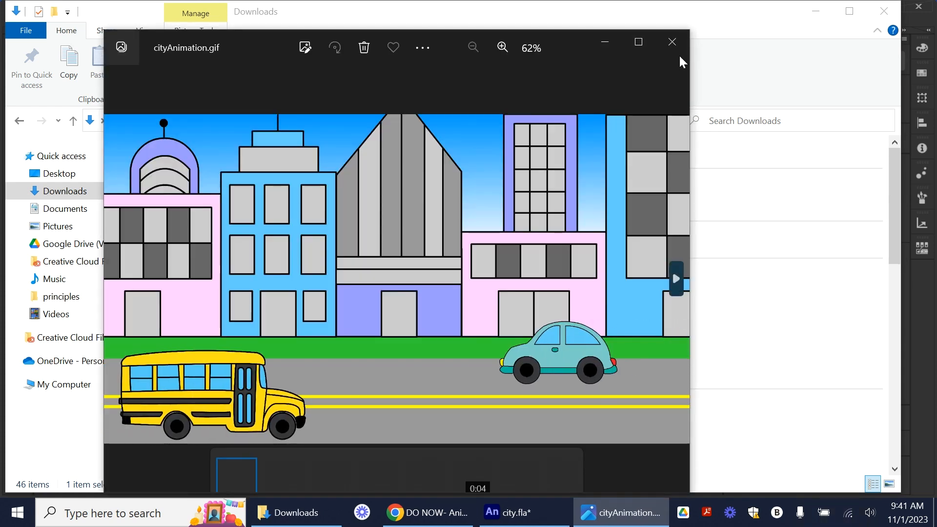
{"action": "left_click", "coordinate": [638, 42]}
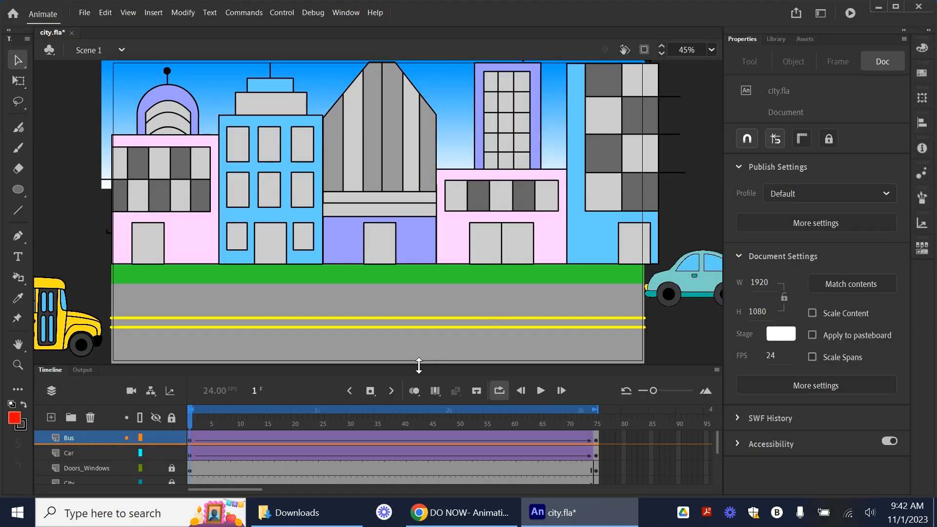
Scrub through the vehicle animation in Animate, close the GIF preview, and minimize the Downloads and Animate windows.
{"action": "left_click_drag", "start_coordinate": [191, 421], "coordinate": [546, 423]}
{"action": "left_click_drag", "start_coordinate": [626, 428], "coordinate": [155, 497]}
{"action": "left_click", "coordinate": [287, 517]}
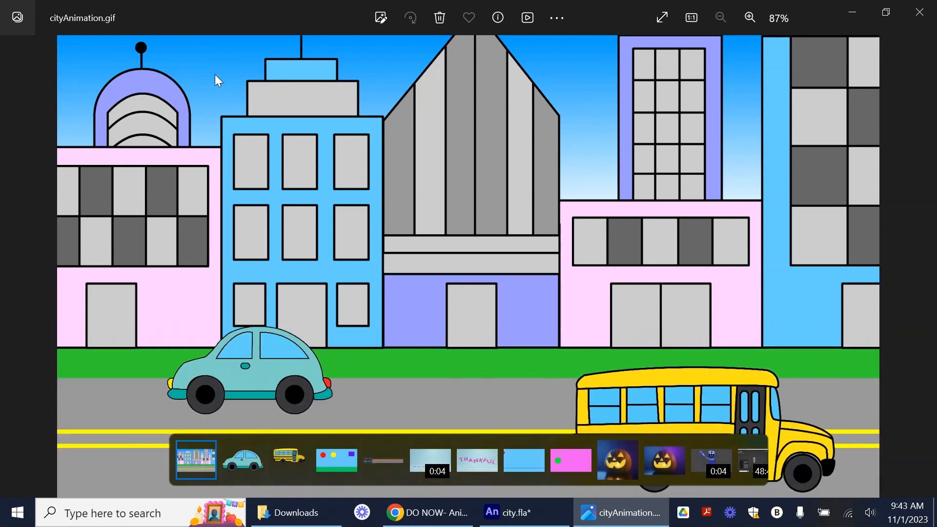
{"action": "left_click", "coordinate": [932, 14]}
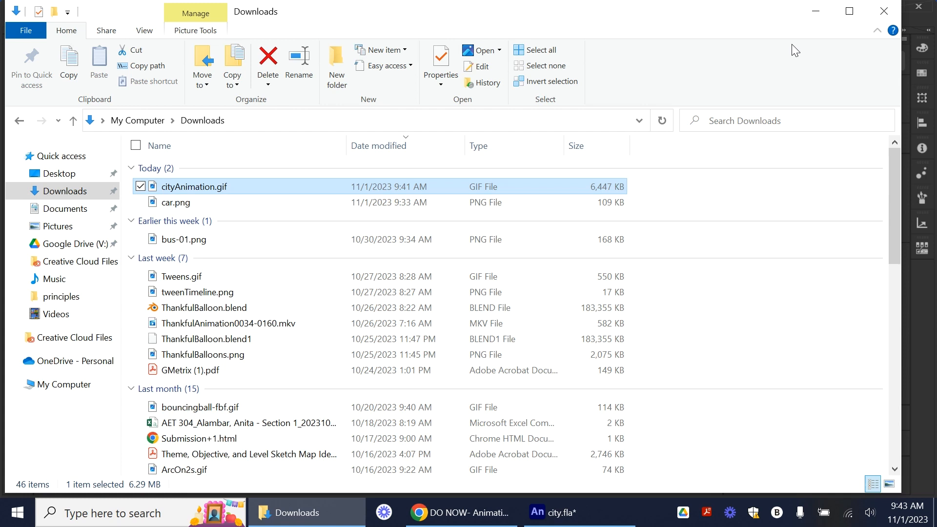
{"action": "left_click", "coordinate": [814, 11]}
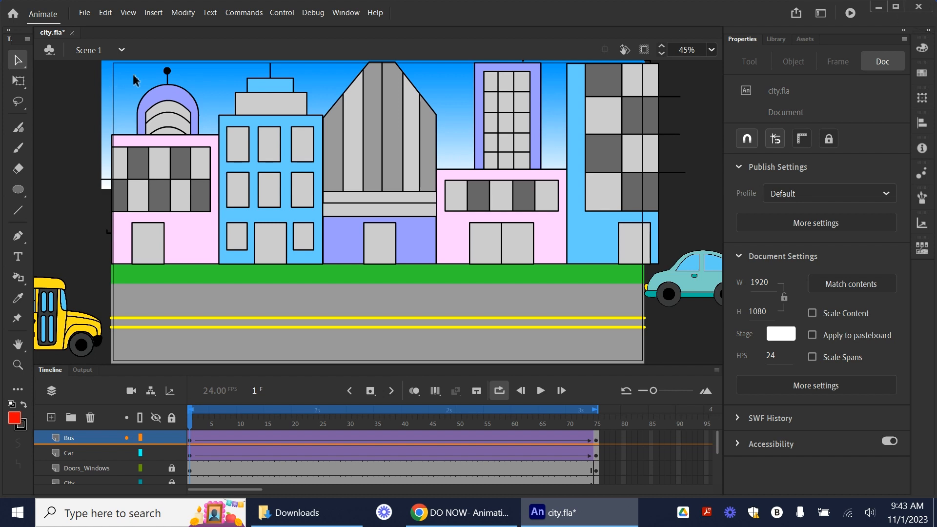
{"action": "left_click", "coordinate": [561, 512]}
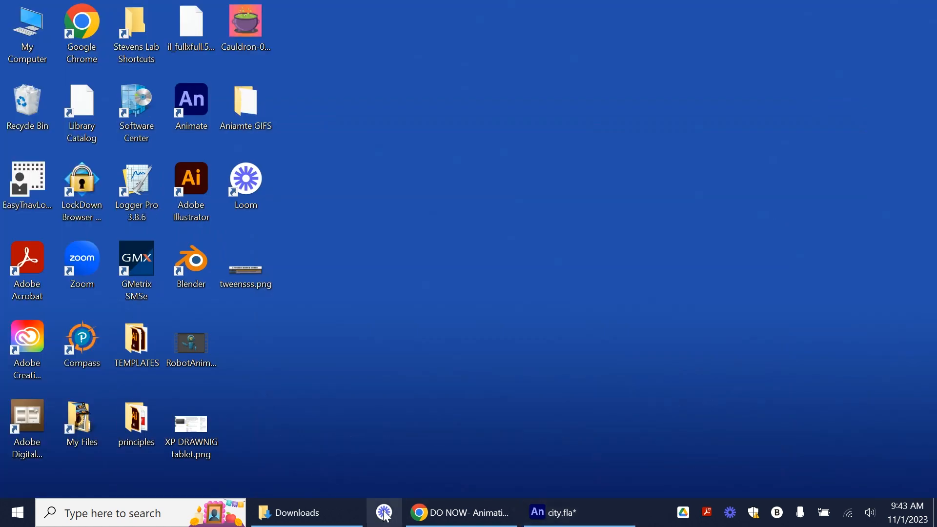